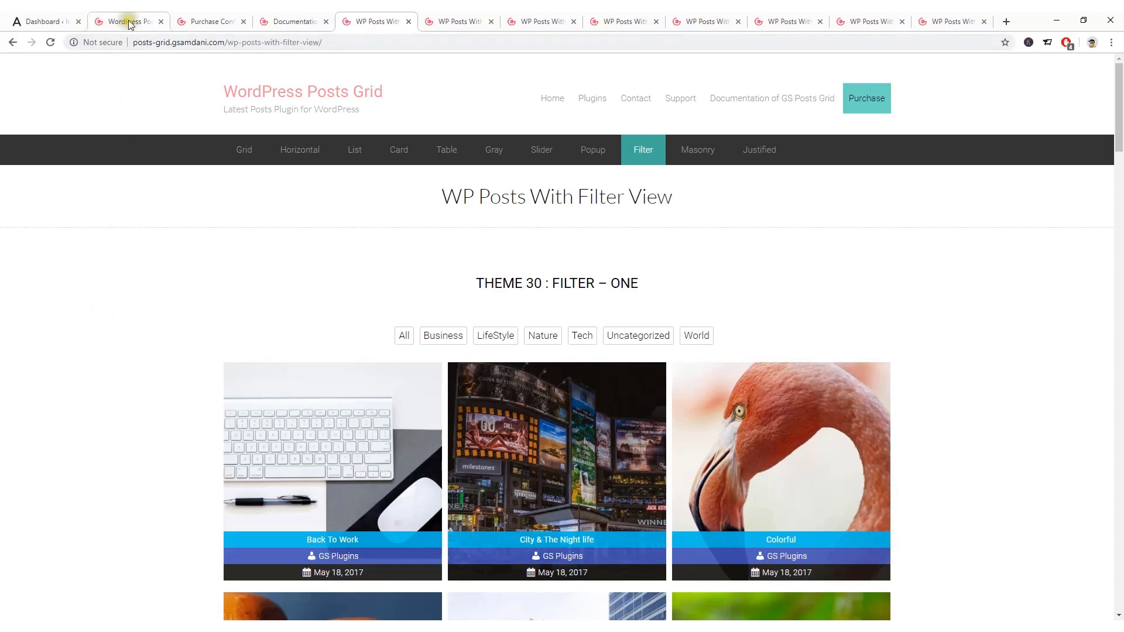
View the WordPress Posts Grid product page, then move to the Justified View demo tab.
left_click(128, 22)
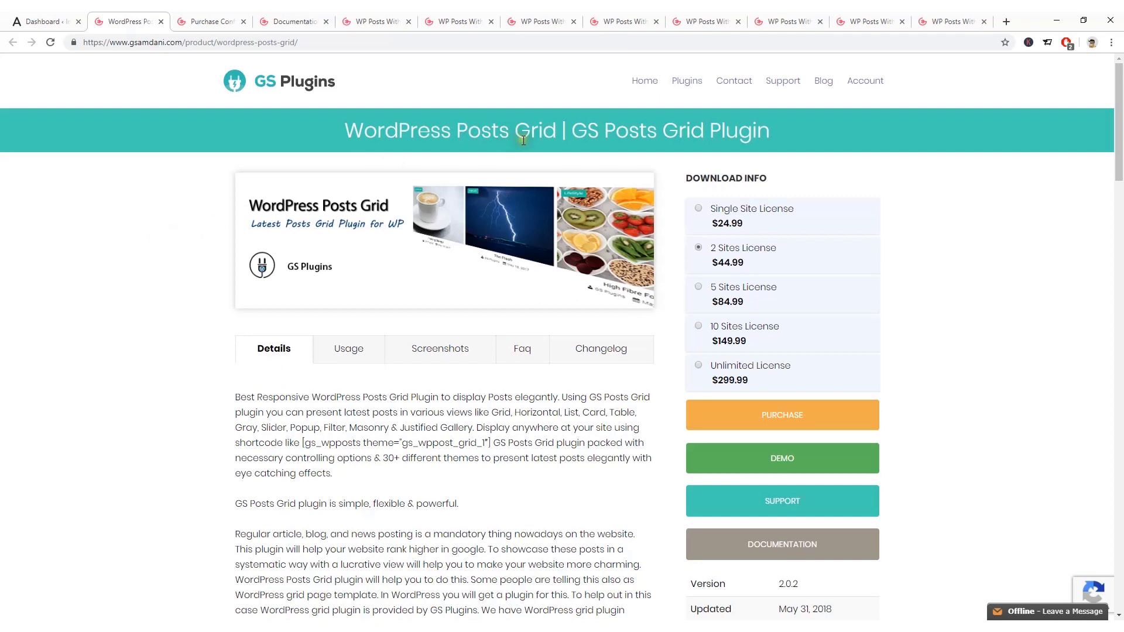
left_click(938, 16)
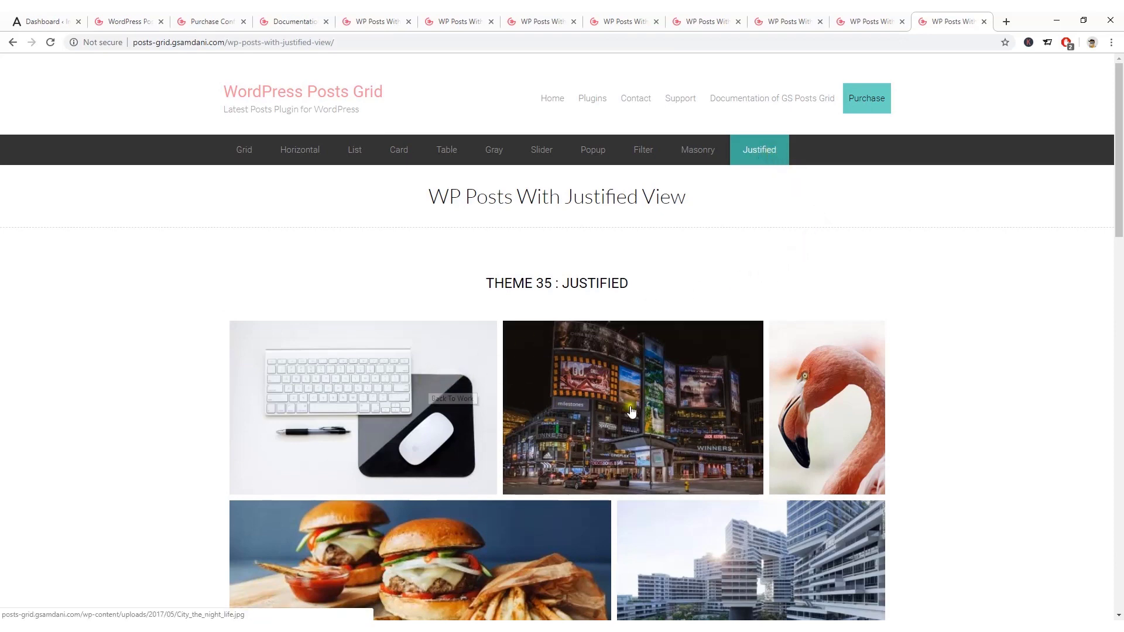
Scroll through the Justified View demo's Theme 35 image gallery.
scroll(780, 421, "down", 3)
scroll(545, 413, "down", 2)
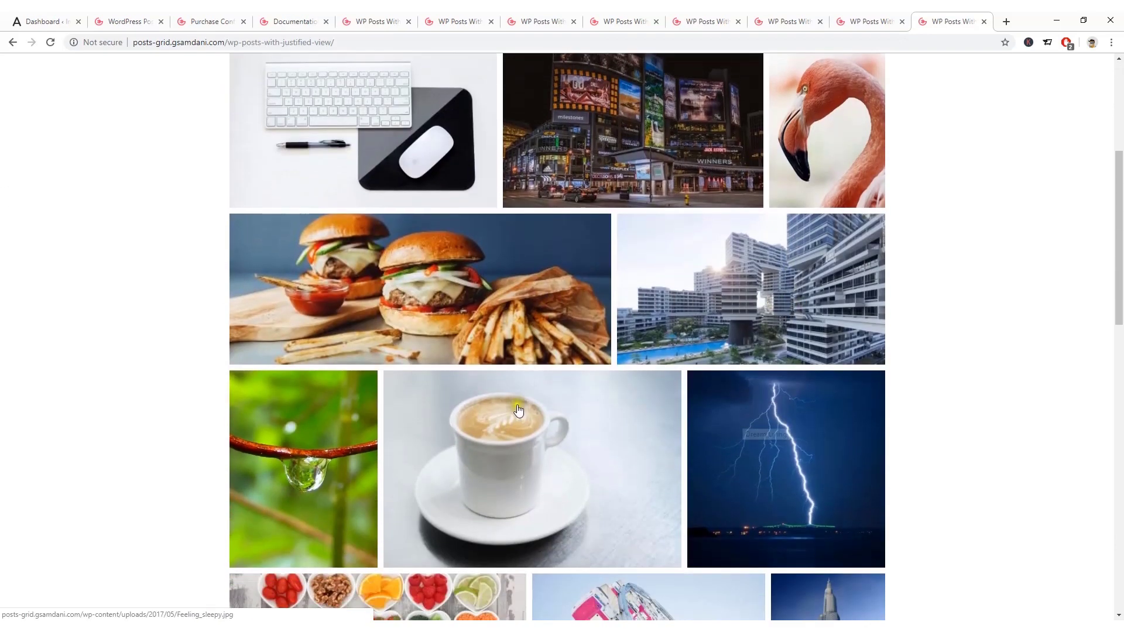
scroll(351, 410, "down", 2)
scroll(843, 363, "down", 3)
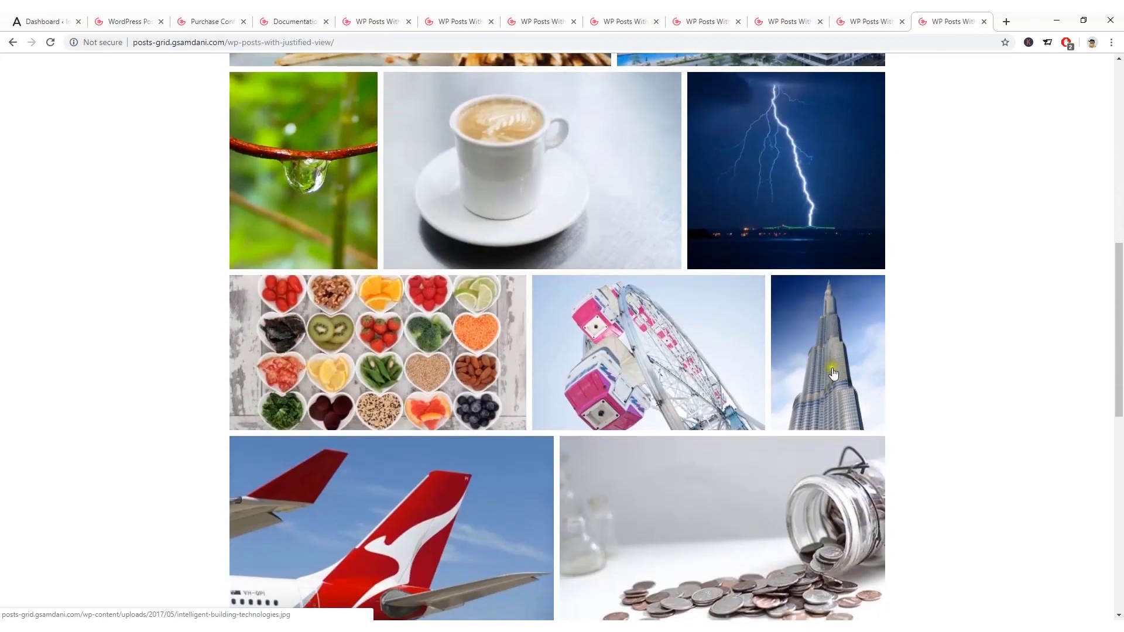
scroll(457, 360, "down", 5)
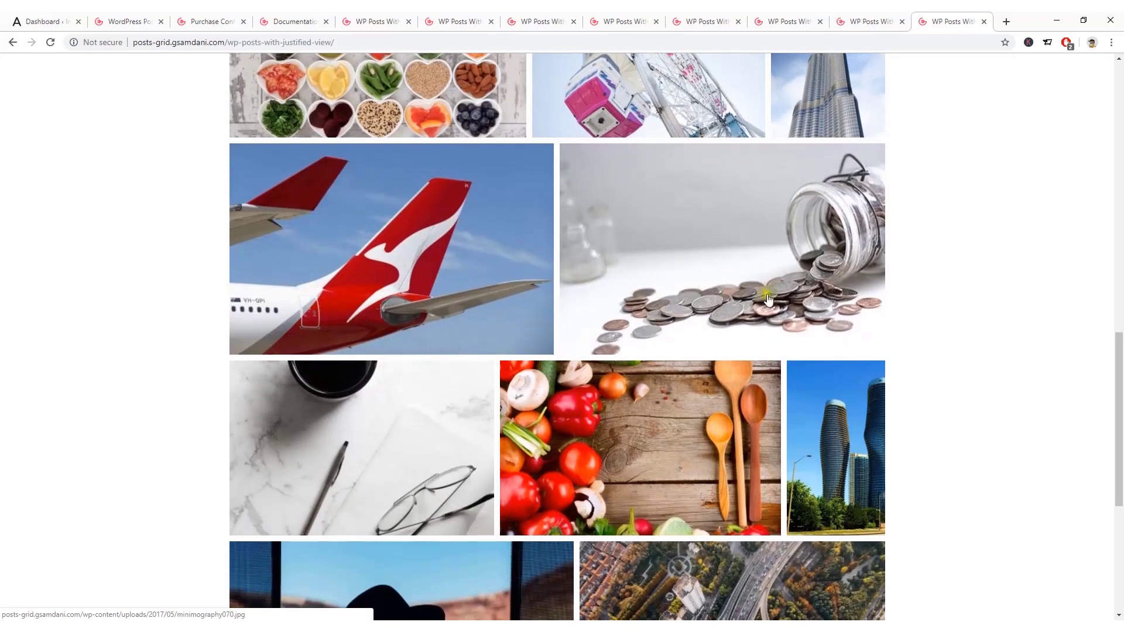
scroll(762, 328, "down", 3)
scroll(769, 331, "down", 3)
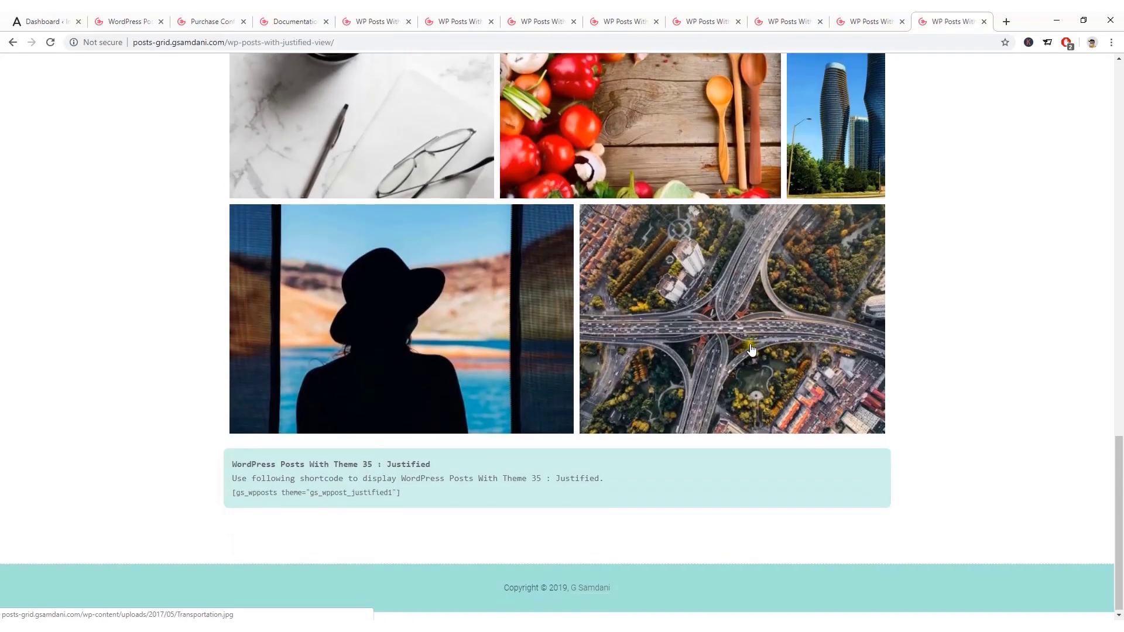
scroll(755, 345, "up", 6)
scroll(751, 350, "up", 12)
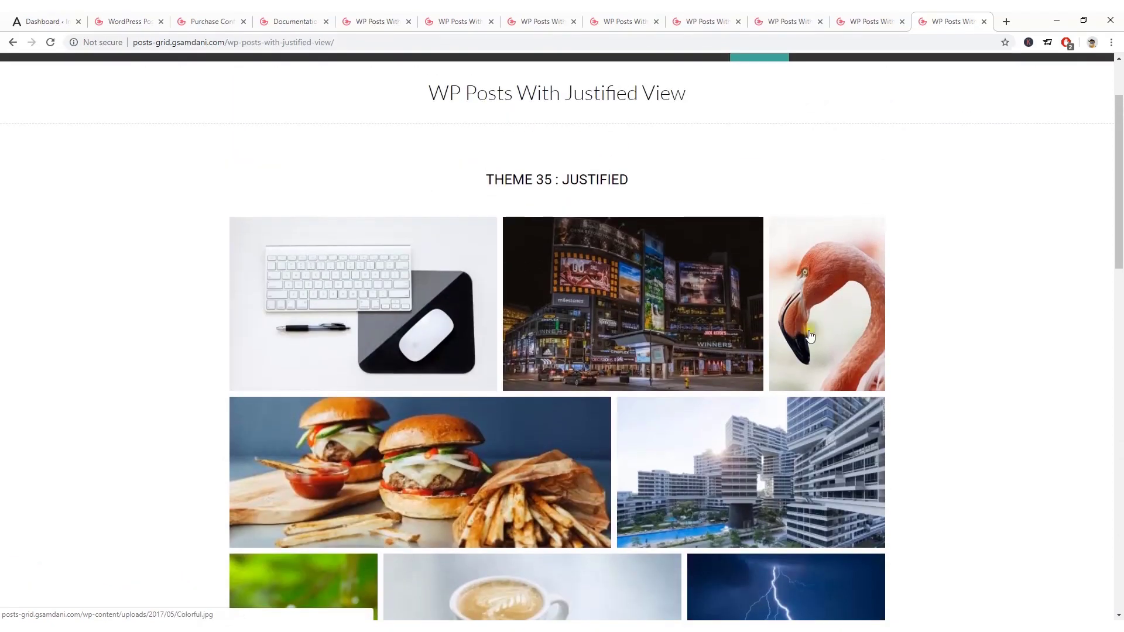
Preview the Colorful flamingo image in the lightbox, then close it.
left_click(844, 315)
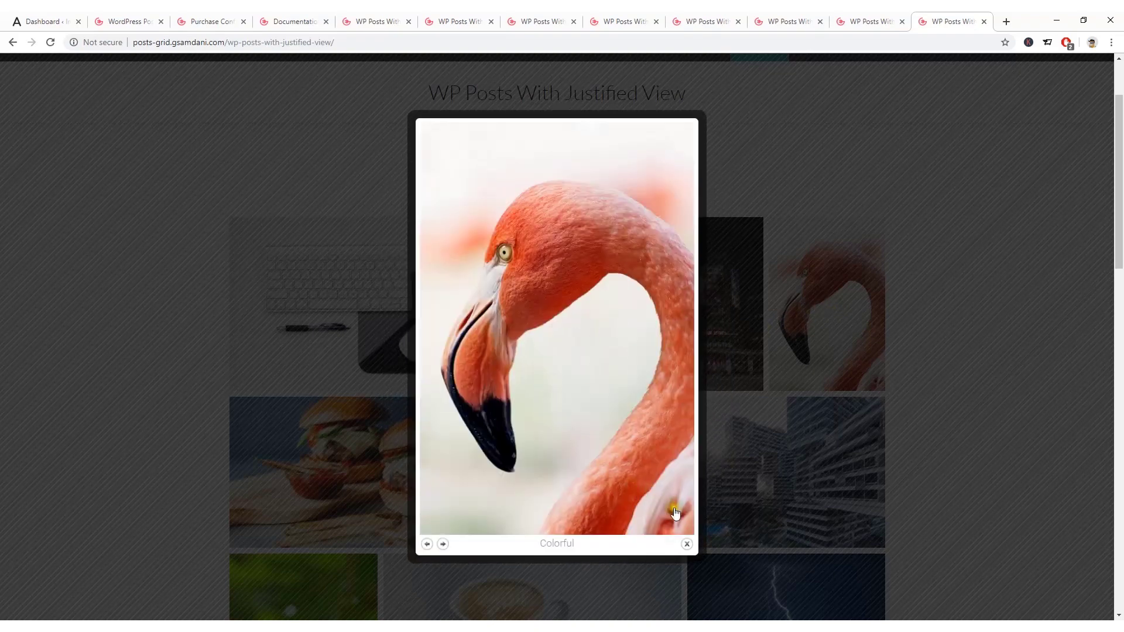
left_click(688, 548)
scroll(751, 348, "up", 2)
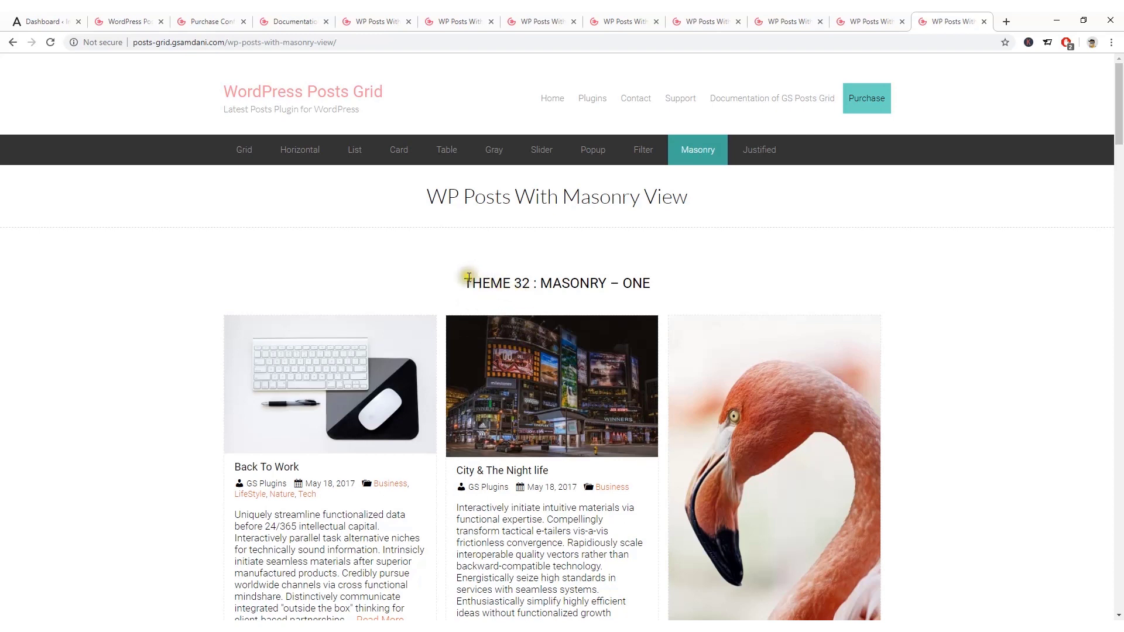
Highlight the THEME 32 : MASONRY – ONE heading and scroll down through the Masonry themes.
left_click_drag(468, 281, 538, 294)
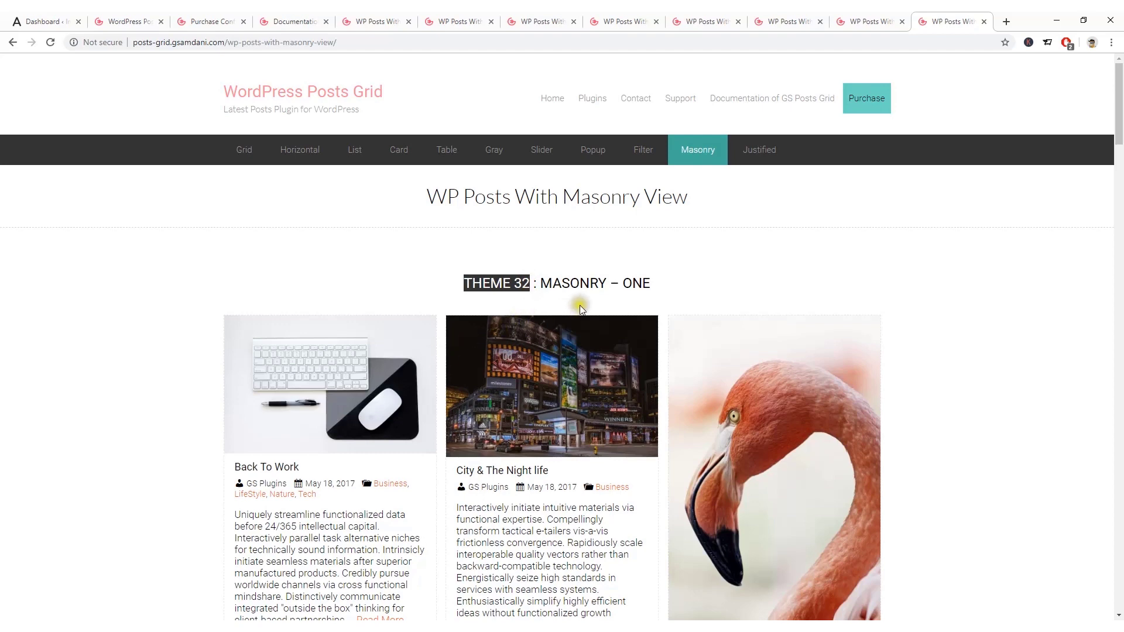
left_click_drag(652, 287, 543, 284)
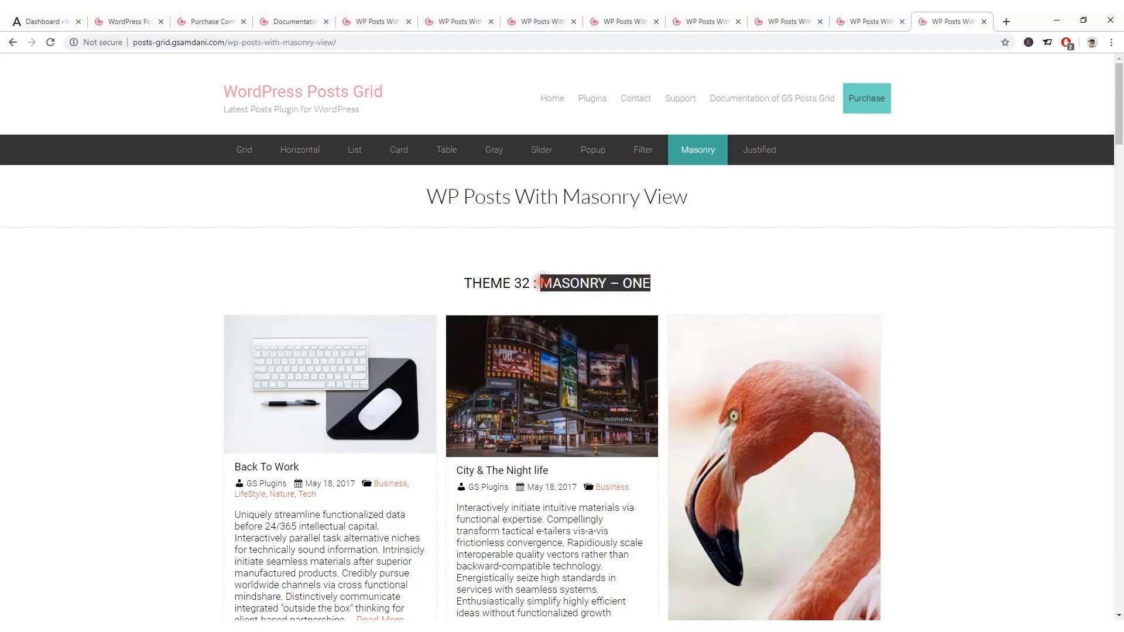
scroll(535, 362, "down", 4)
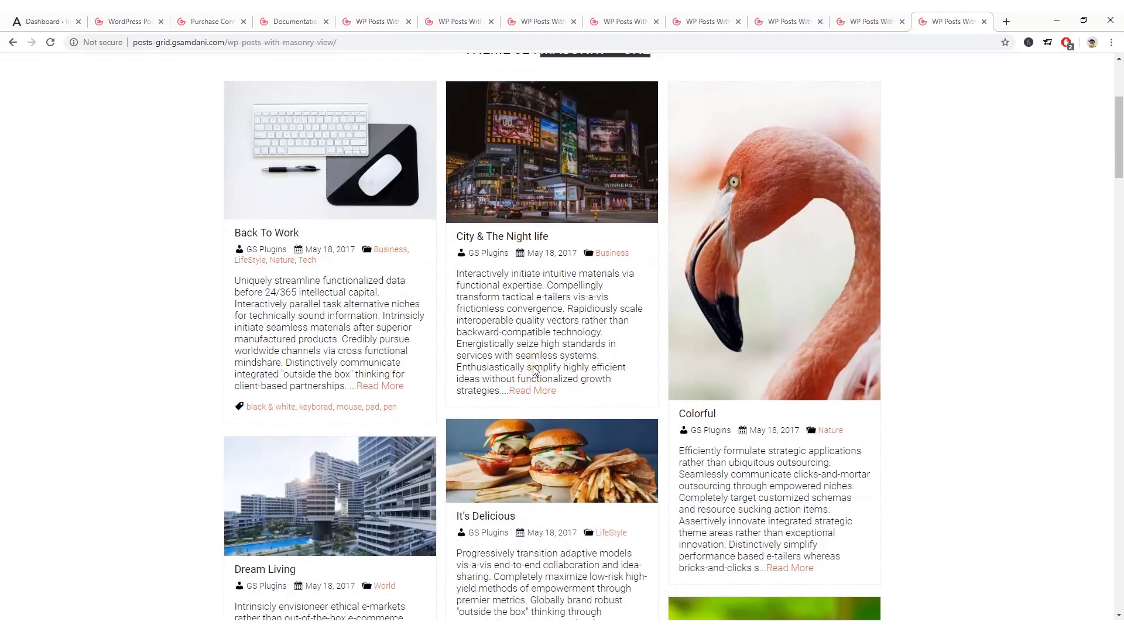
scroll(535, 371, "down", 16)
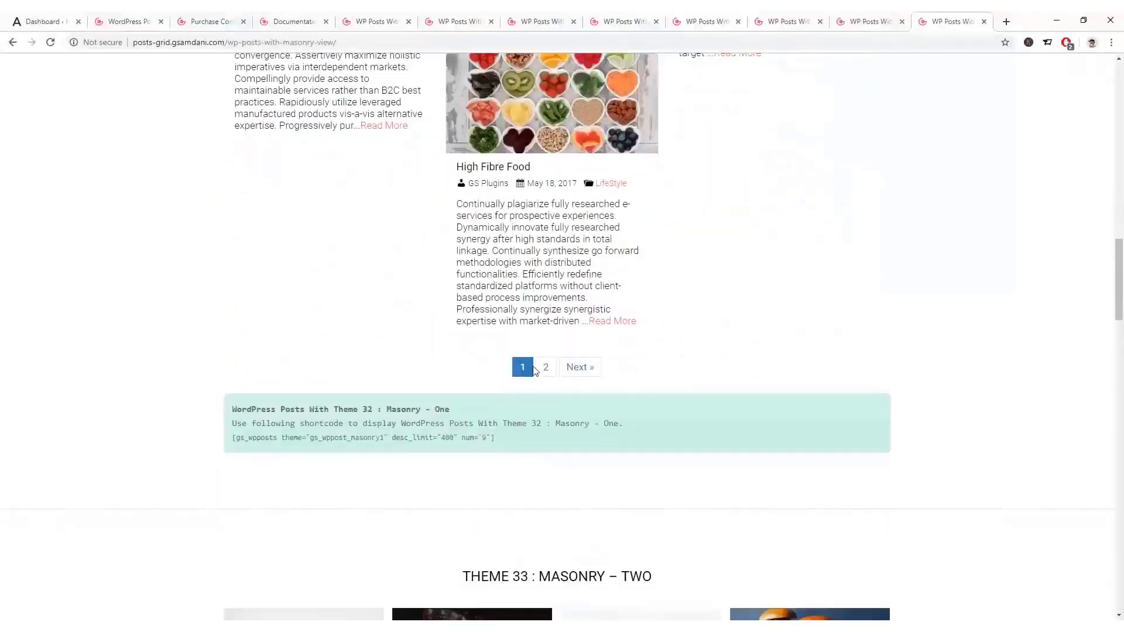
scroll(534, 371, "down", 9)
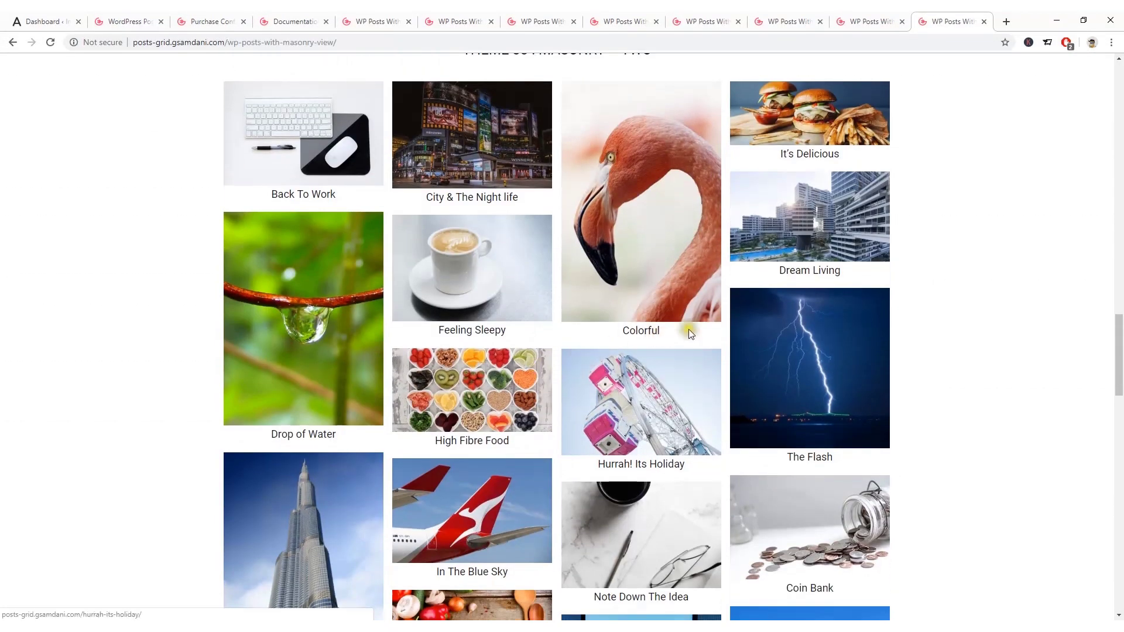
scroll(689, 333, "down", 14)
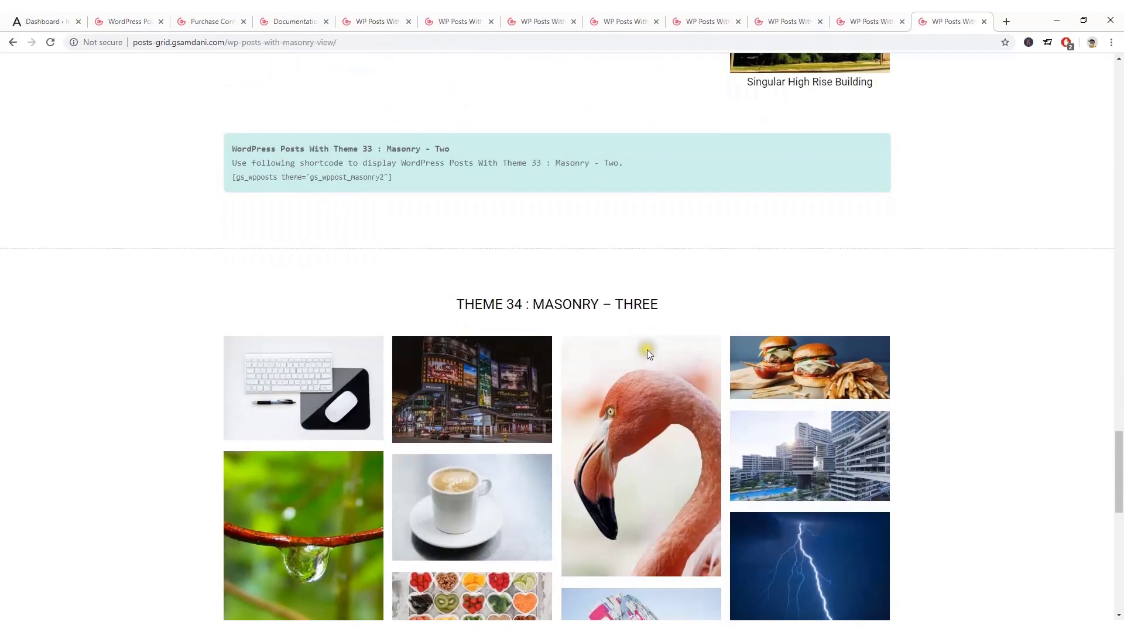
scroll(648, 352, "down", 12)
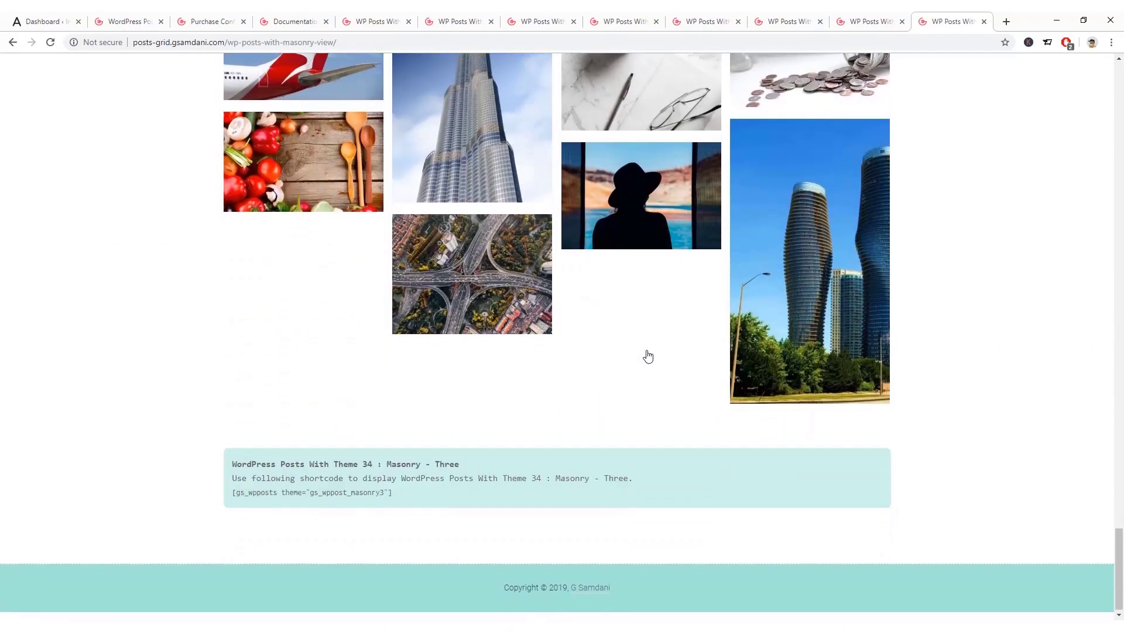
Scroll back up and switch to the Card View demo page.
scroll(647, 356, "up", 20)
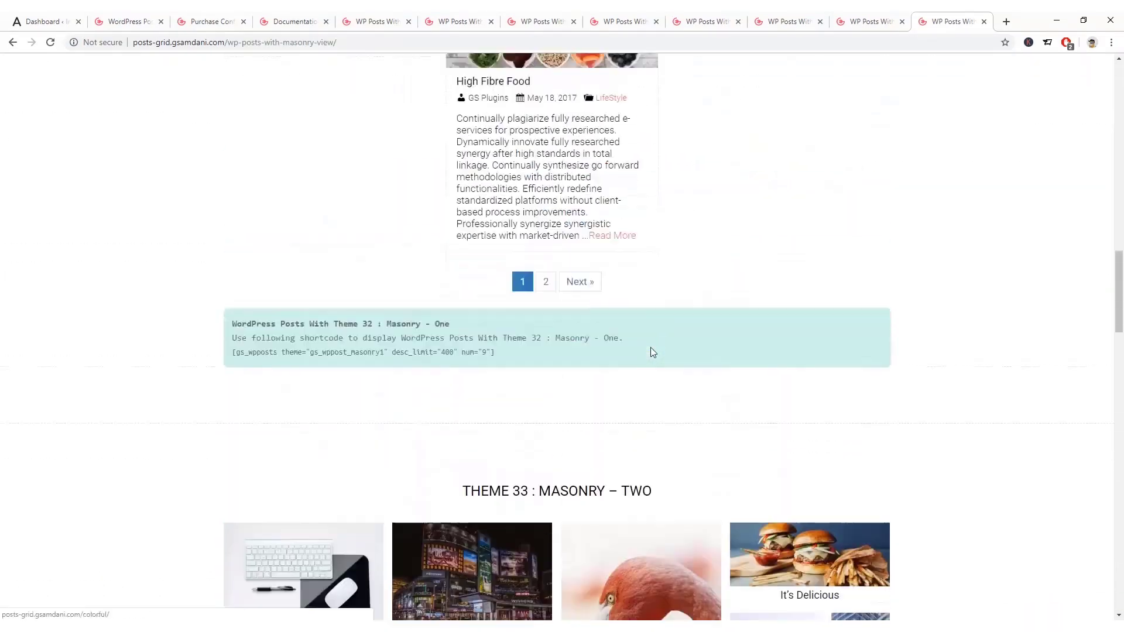
scroll(652, 350, "up", 20)
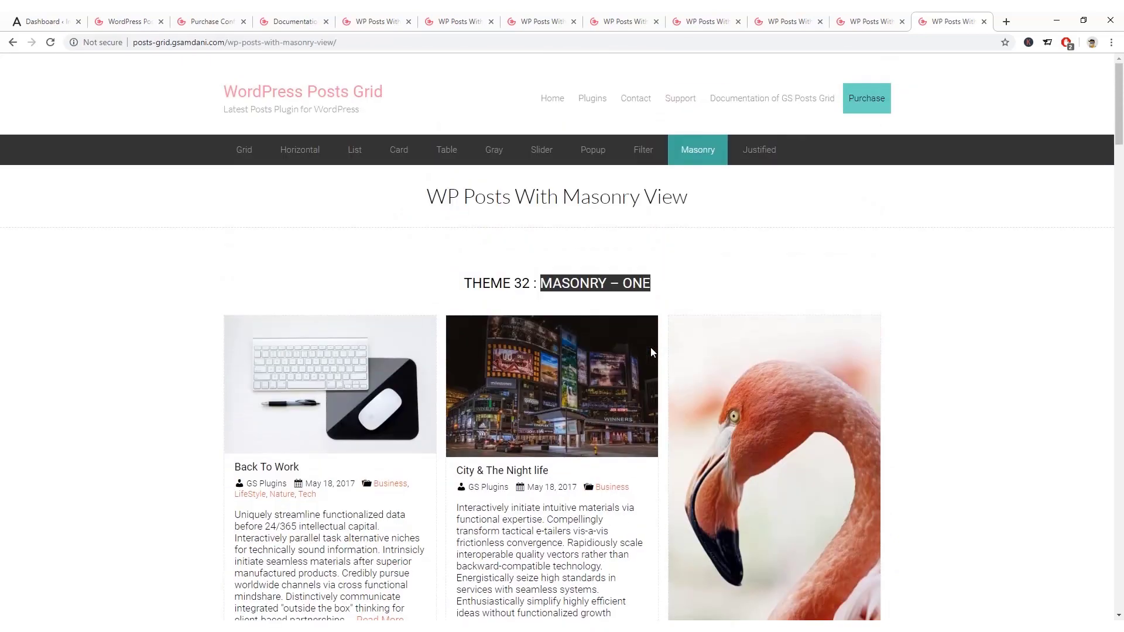
left_click(859, 21)
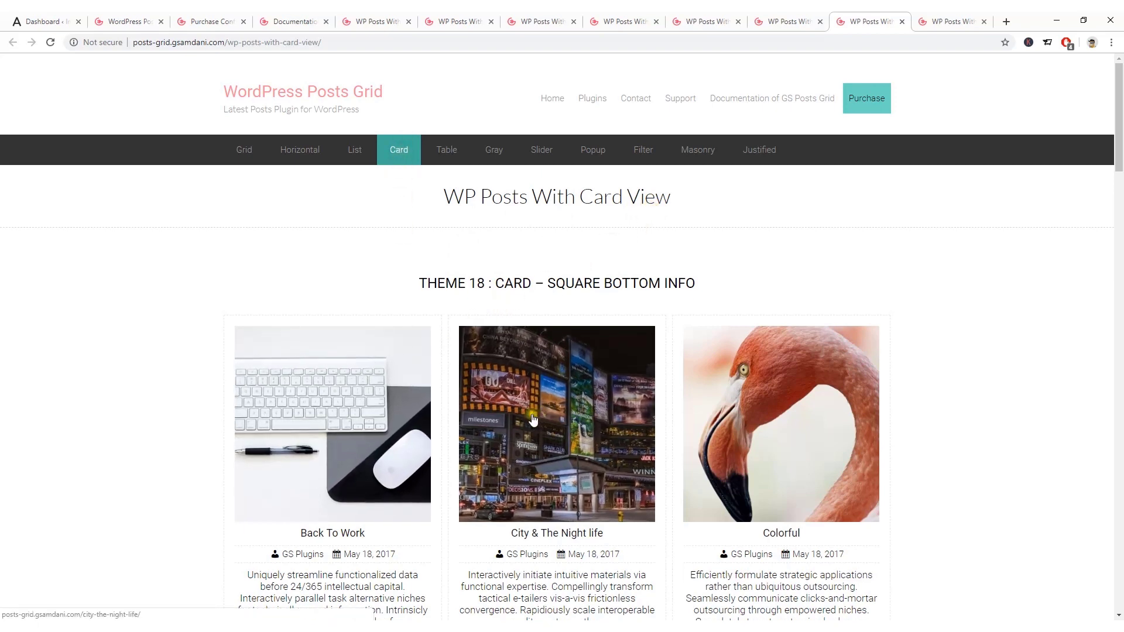
scroll(780, 448, "down", 7)
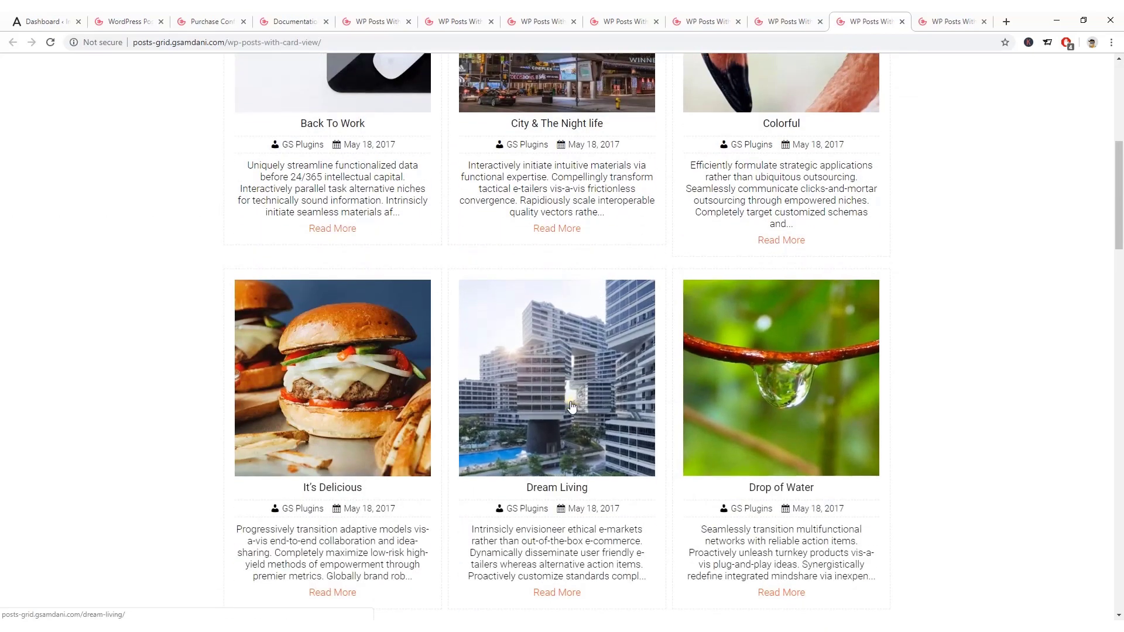
scroll(348, 398, "down", 1)
scroll(455, 410, "down", 9)
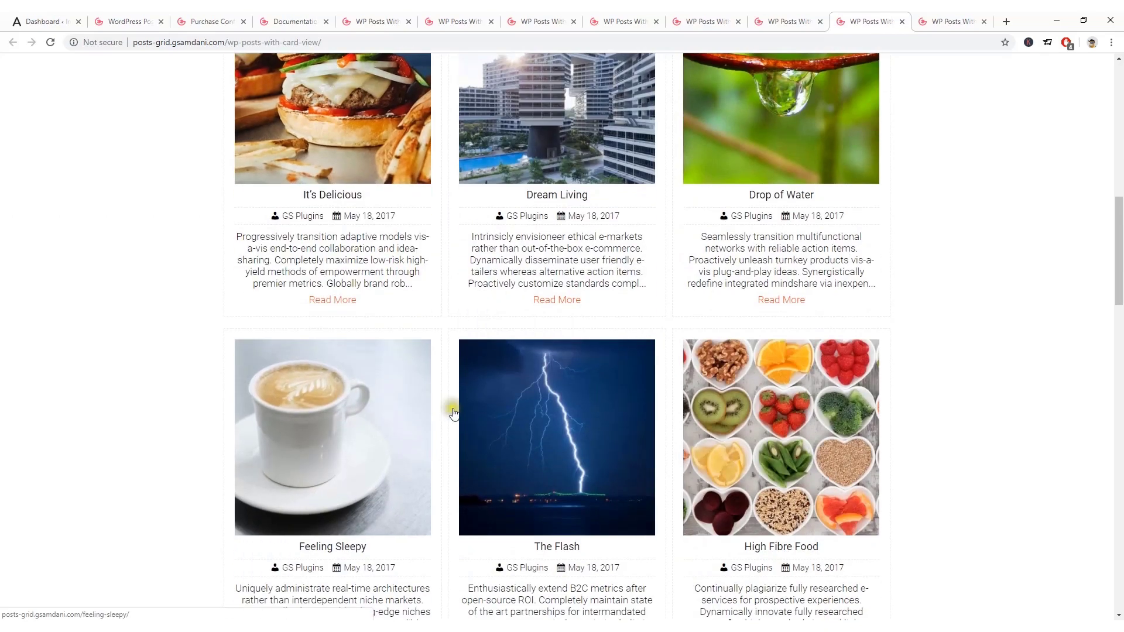
scroll(565, 398, "up", 11)
scroll(572, 414, "down", 18)
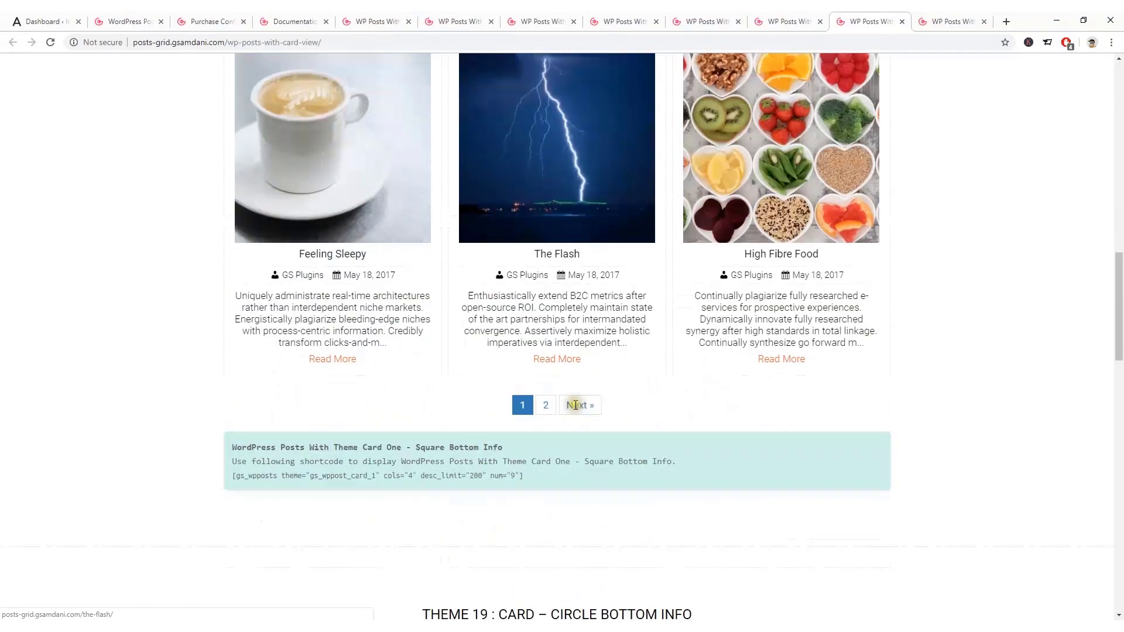
scroll(565, 397, "down", 3)
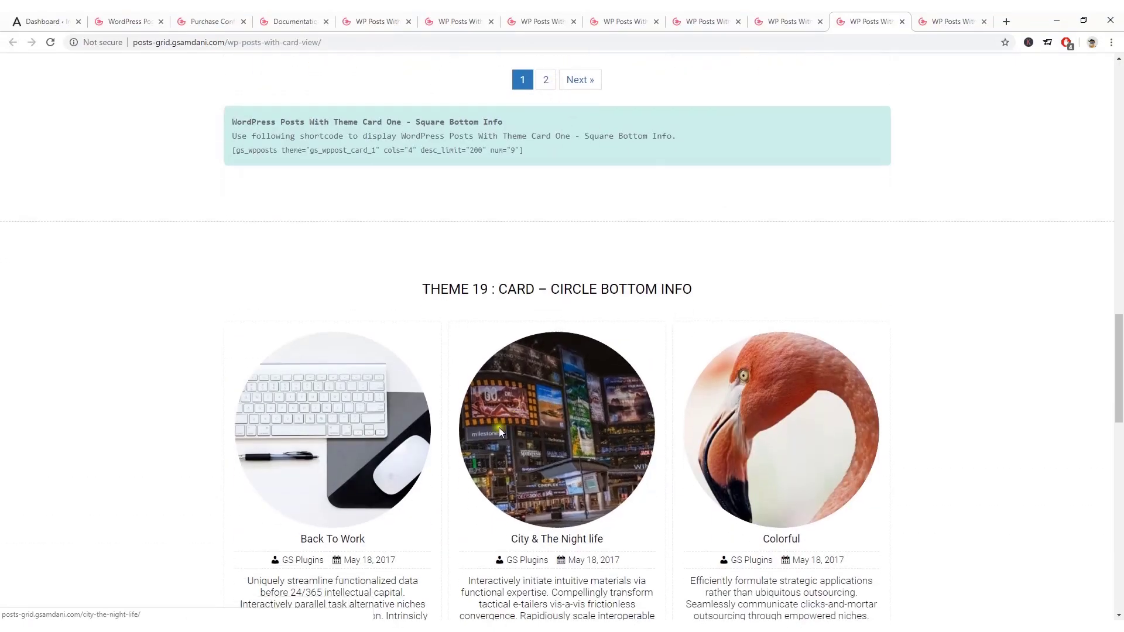
scroll(745, 290, "down", 5)
scroll(547, 326, "down", 10)
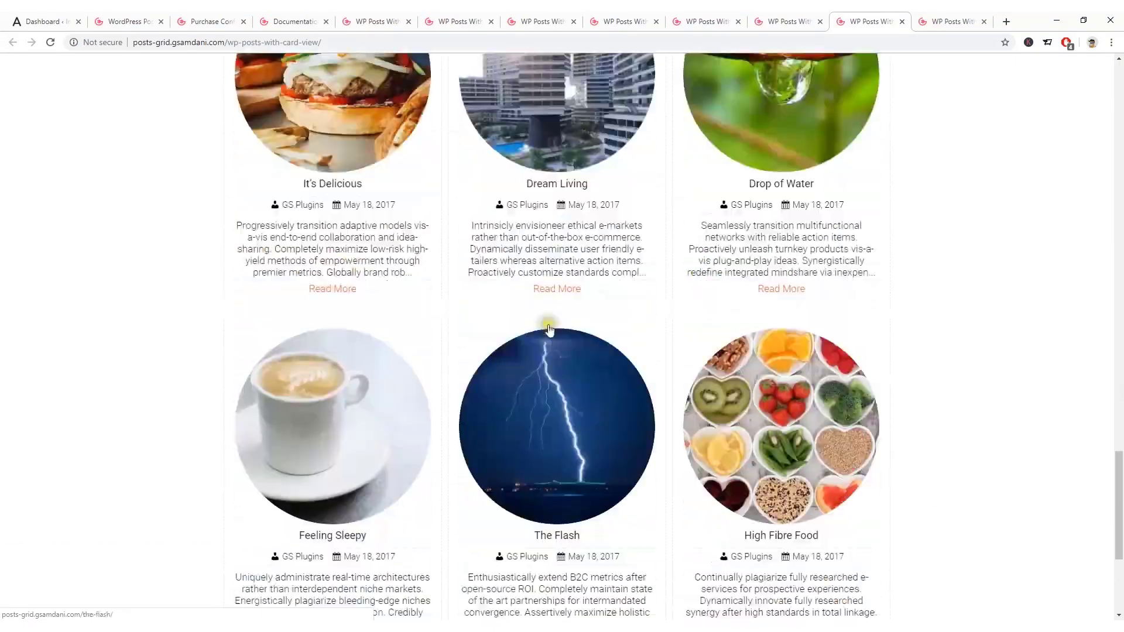
scroll(545, 326, "up", 10)
scroll(556, 321, "up", 20)
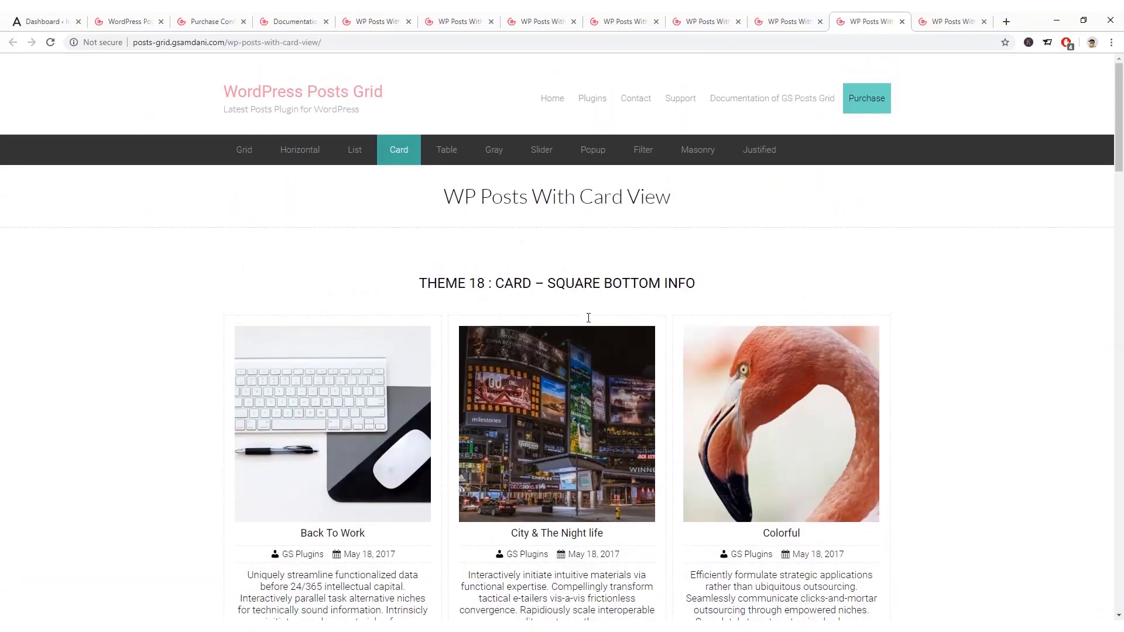
left_click(773, 20)
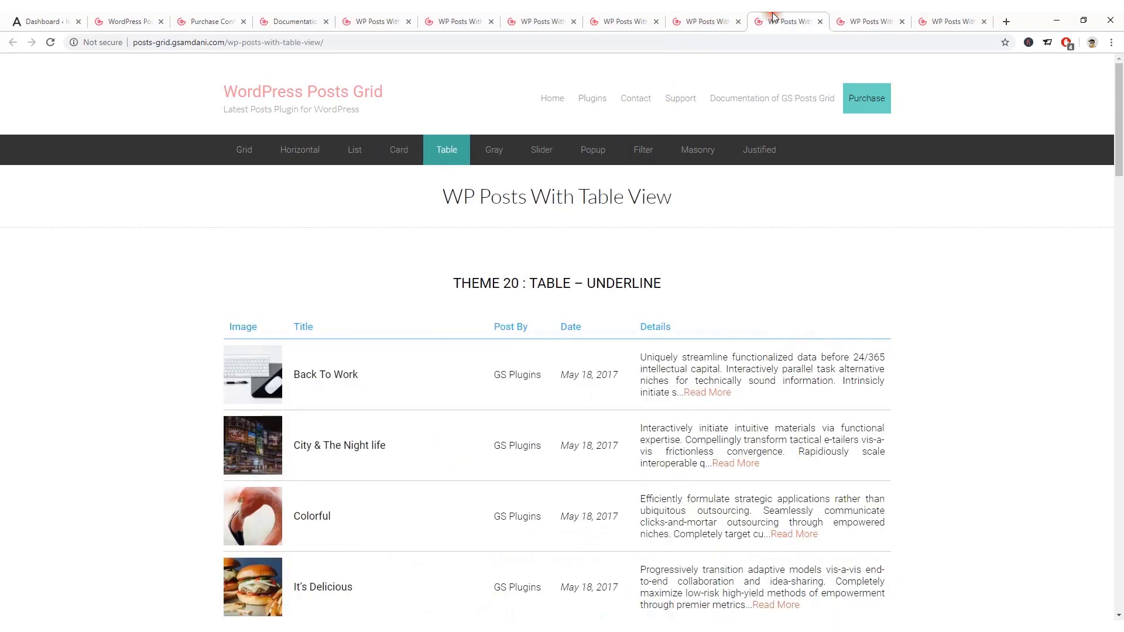
left_click(710, 19)
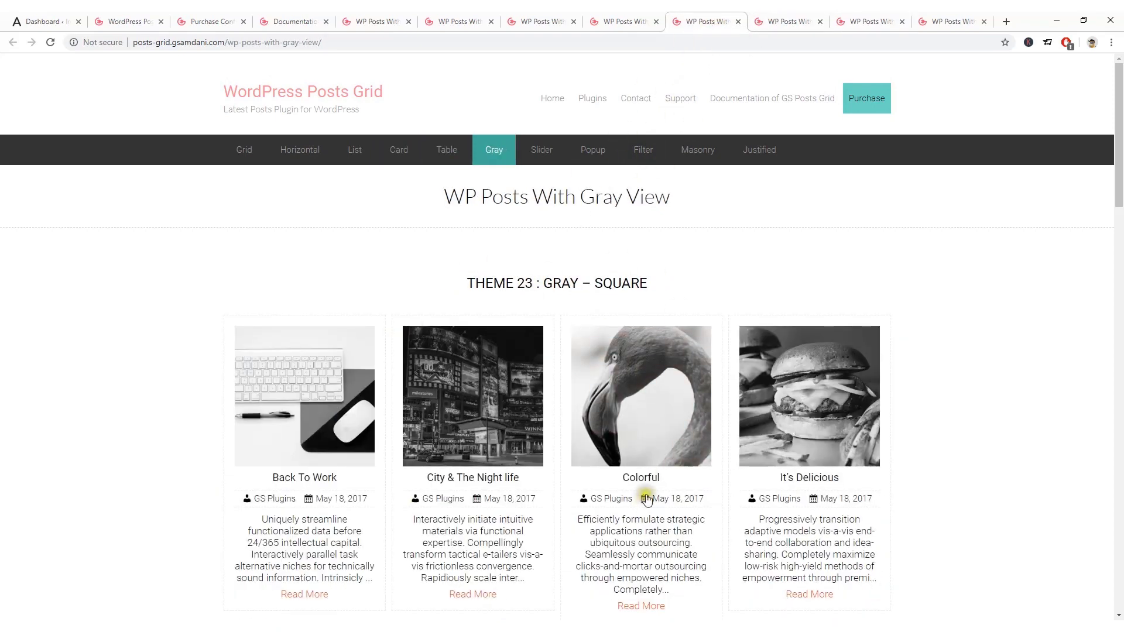
left_click(639, 19)
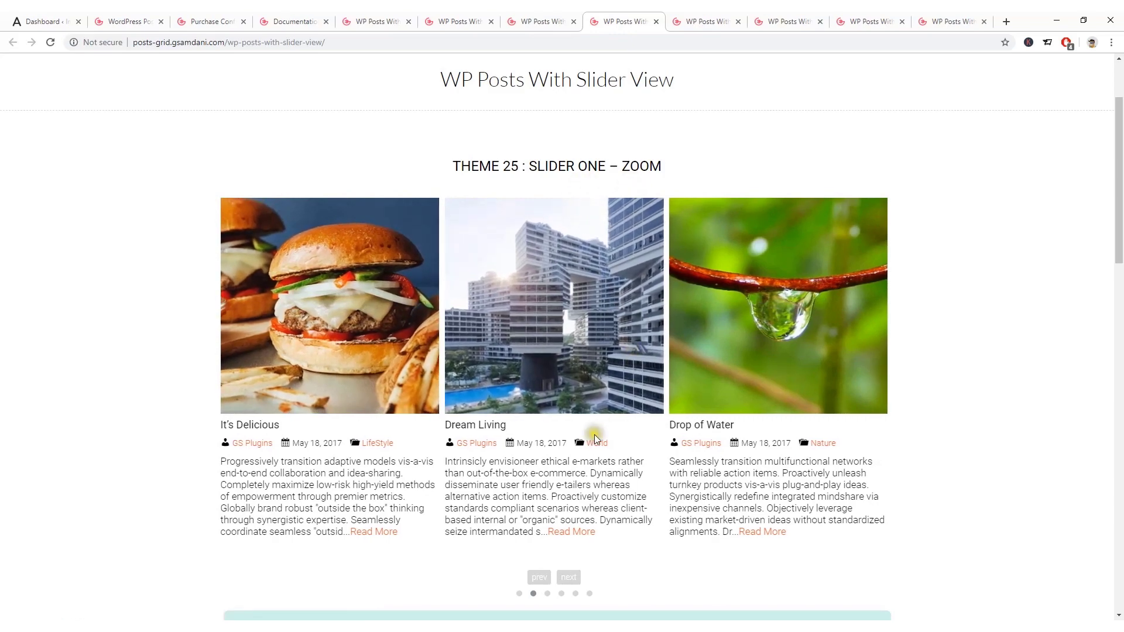
left_click(576, 580)
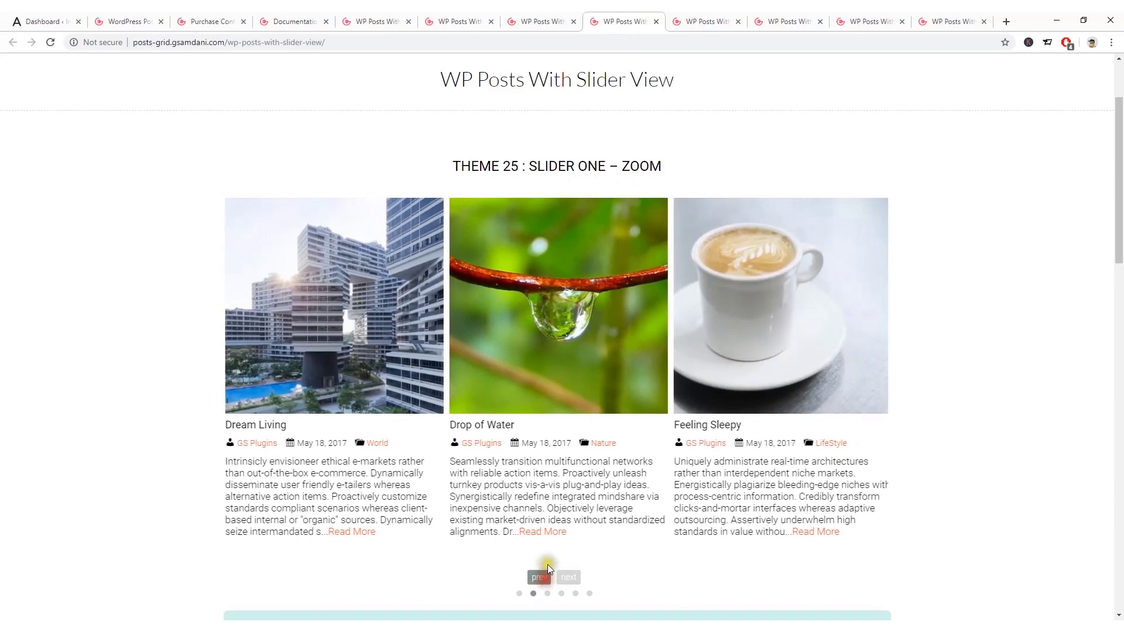
scroll(523, 466, "down", 9)
scroll(523, 465, "down", 1)
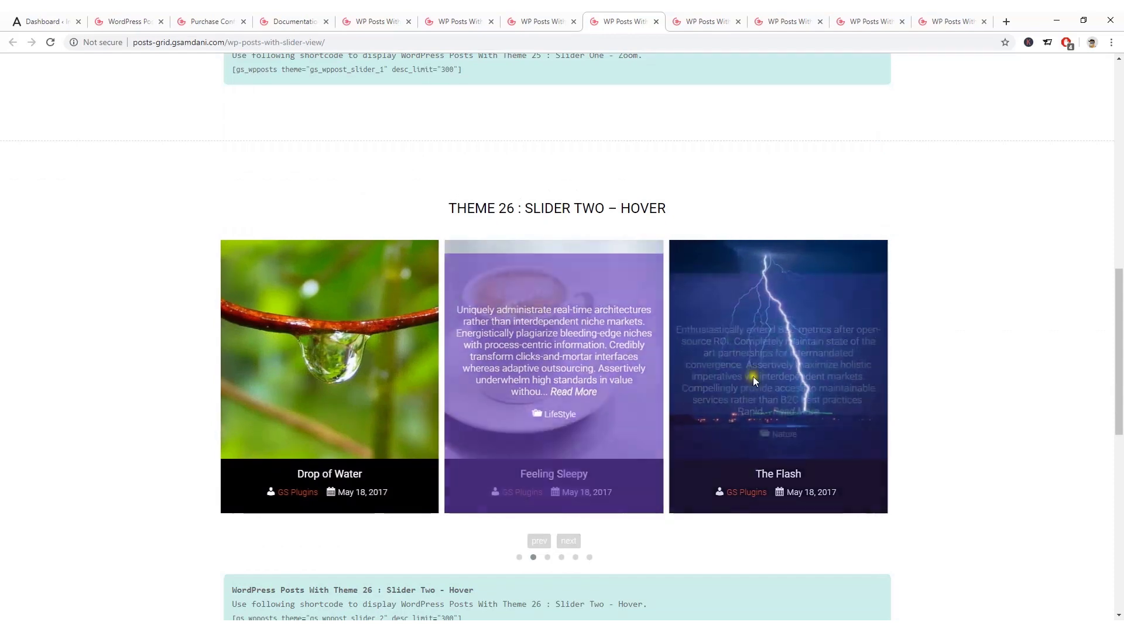
scroll(325, 381, "down", 6)
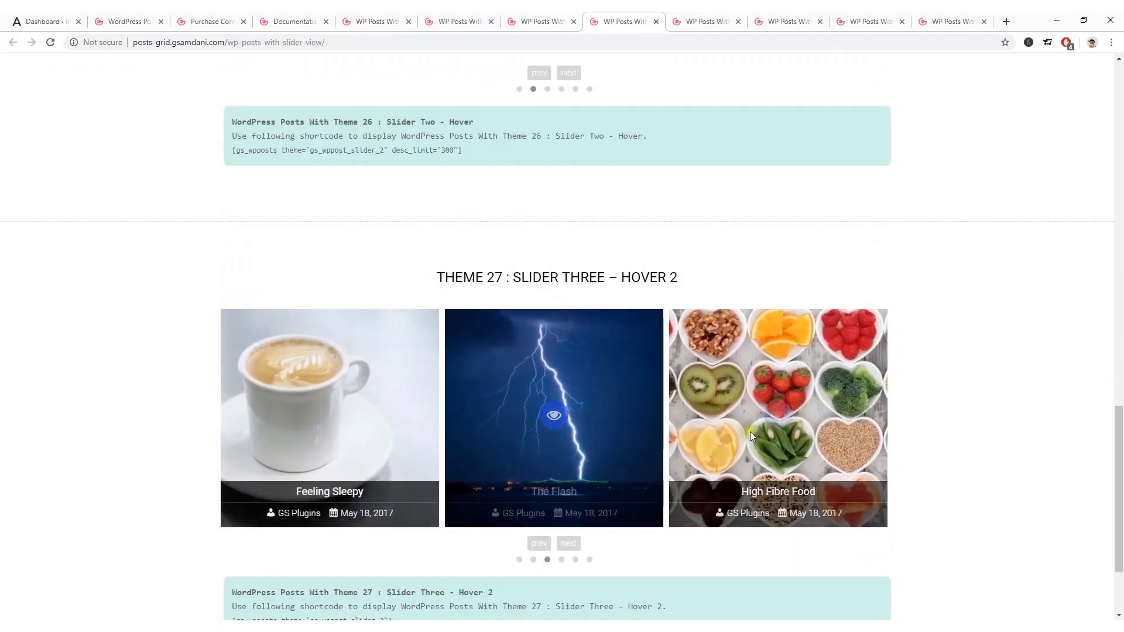
scroll(750, 431, "down", 2)
scroll(671, 395, "up", 15)
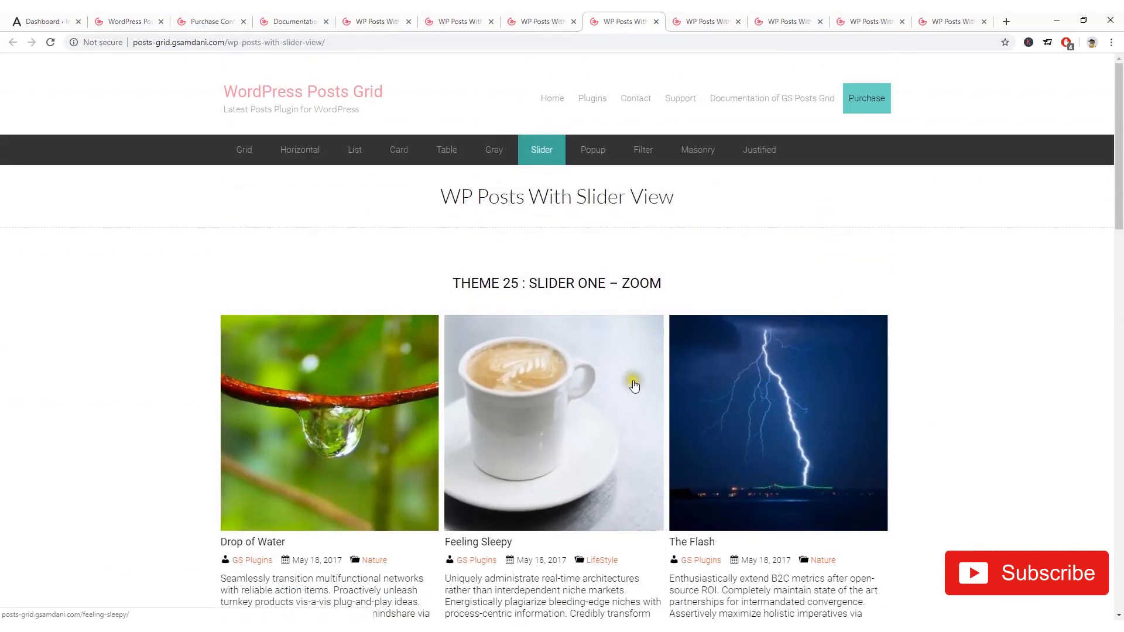
On Popup View, browse posts from City & The Night life back and forth, then return to Masonry View.
left_click(539, 20)
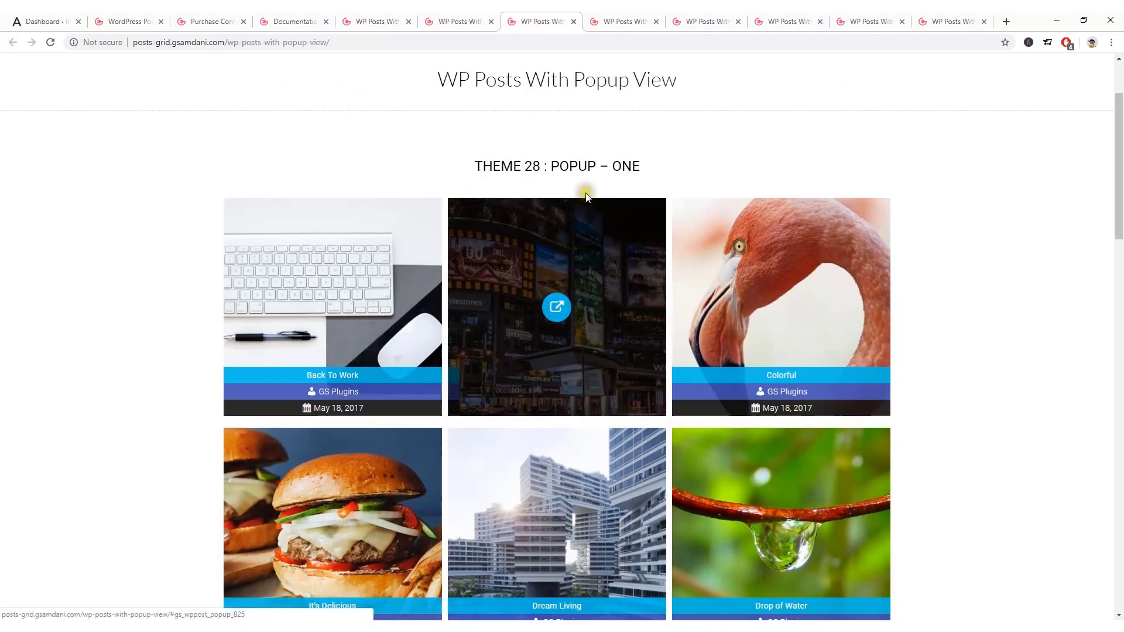
left_click(561, 301)
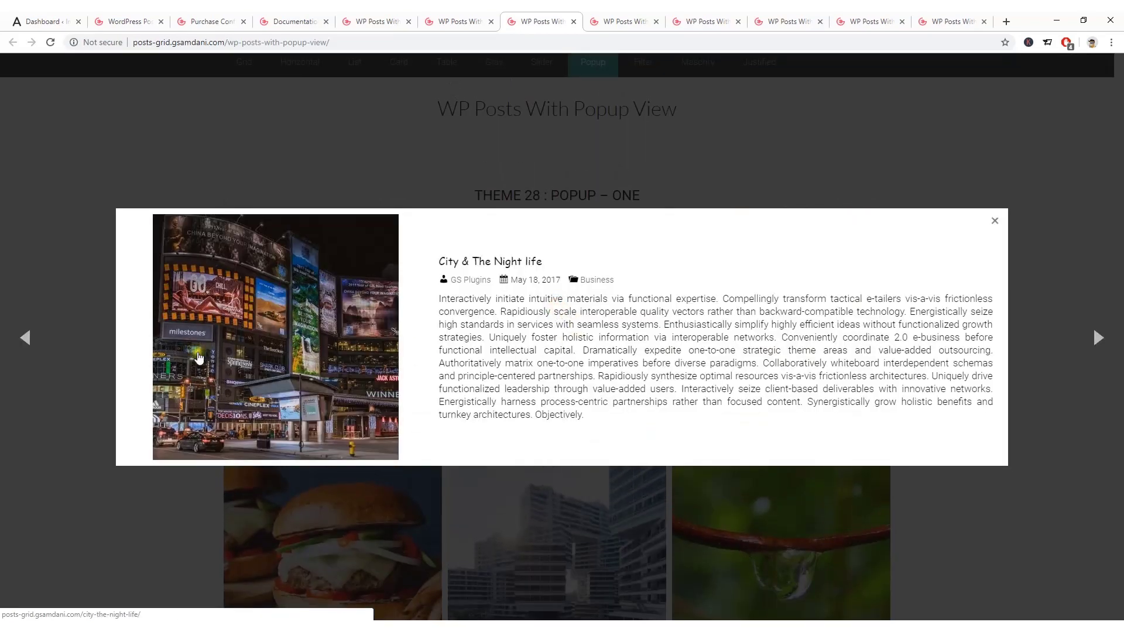
left_click(29, 344)
left_click(30, 344)
left_click(29, 344)
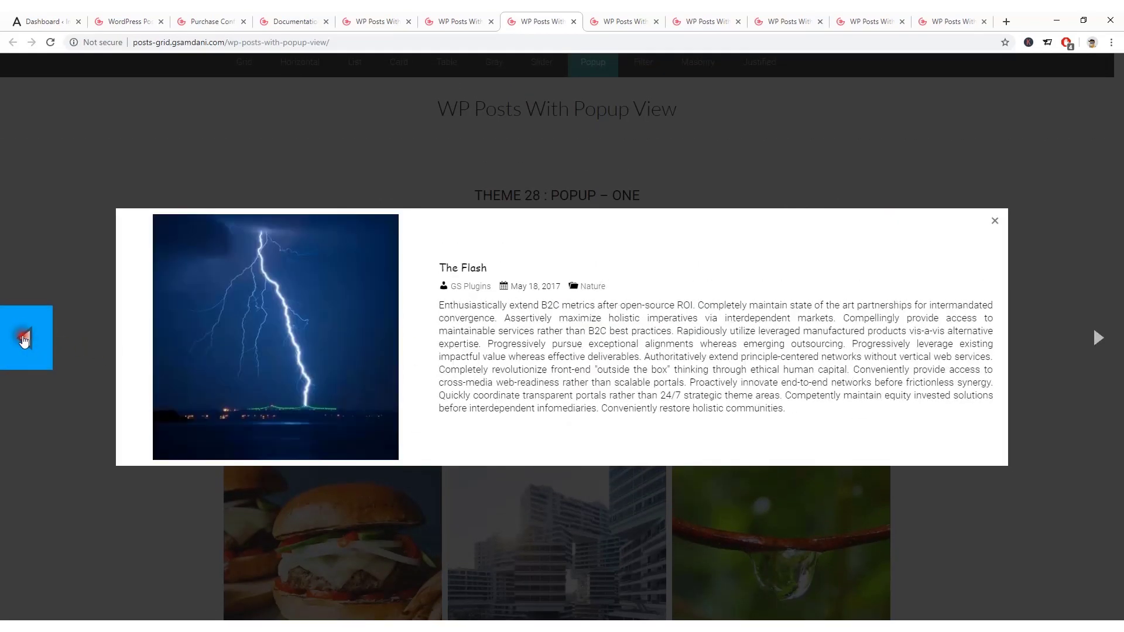
left_click(1104, 345)
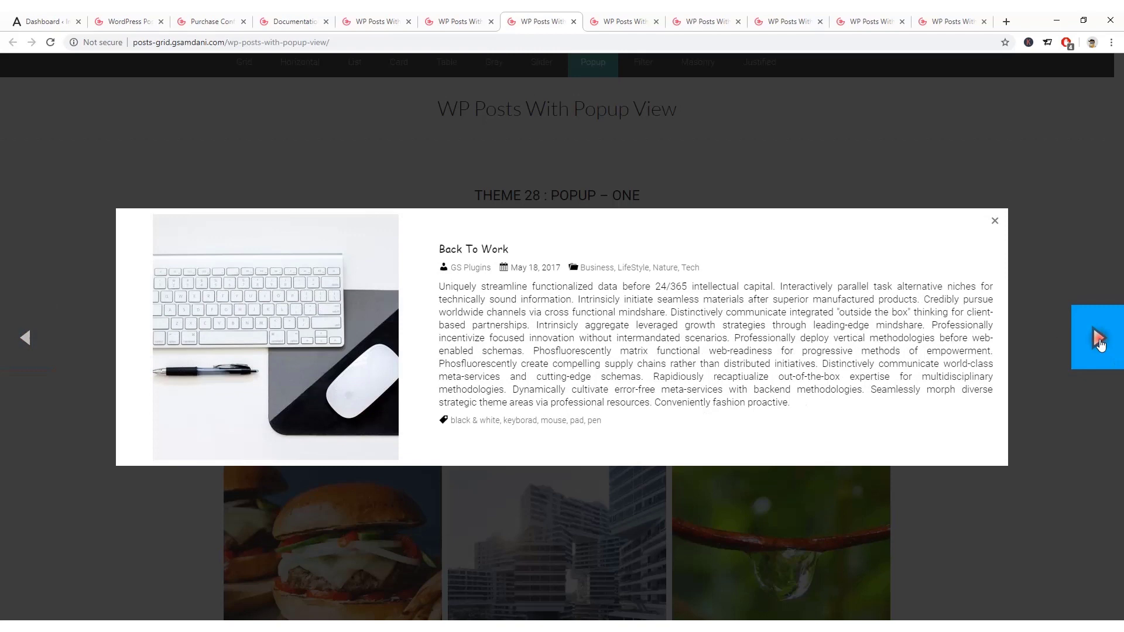
left_click(989, 225)
scroll(806, 252, "up", 2)
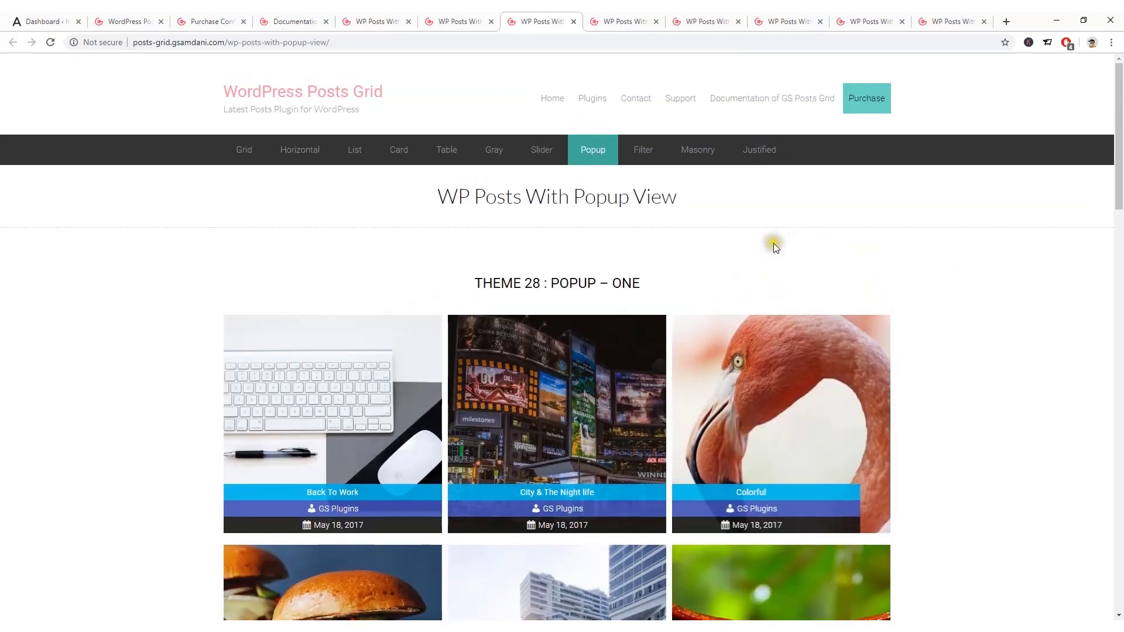
left_click(455, 22)
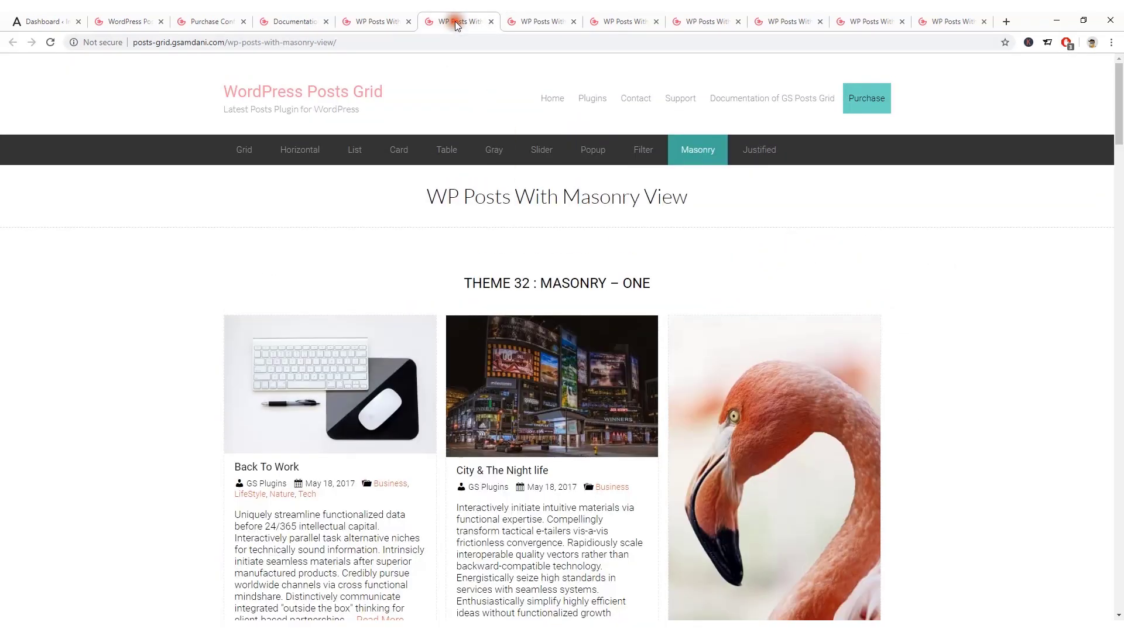
On Filter View, filter the first grid by Business, LifeStyle, Nature, Tech, Uncategorized and World.
left_click(363, 20)
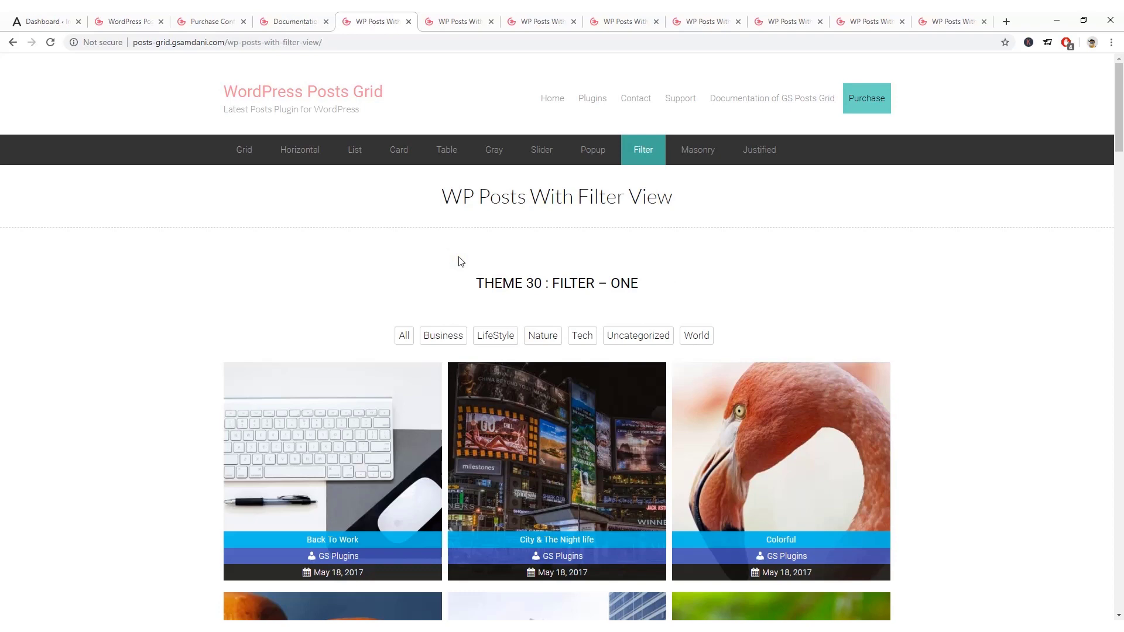
scroll(460, 257, "down", 1)
left_click(455, 279)
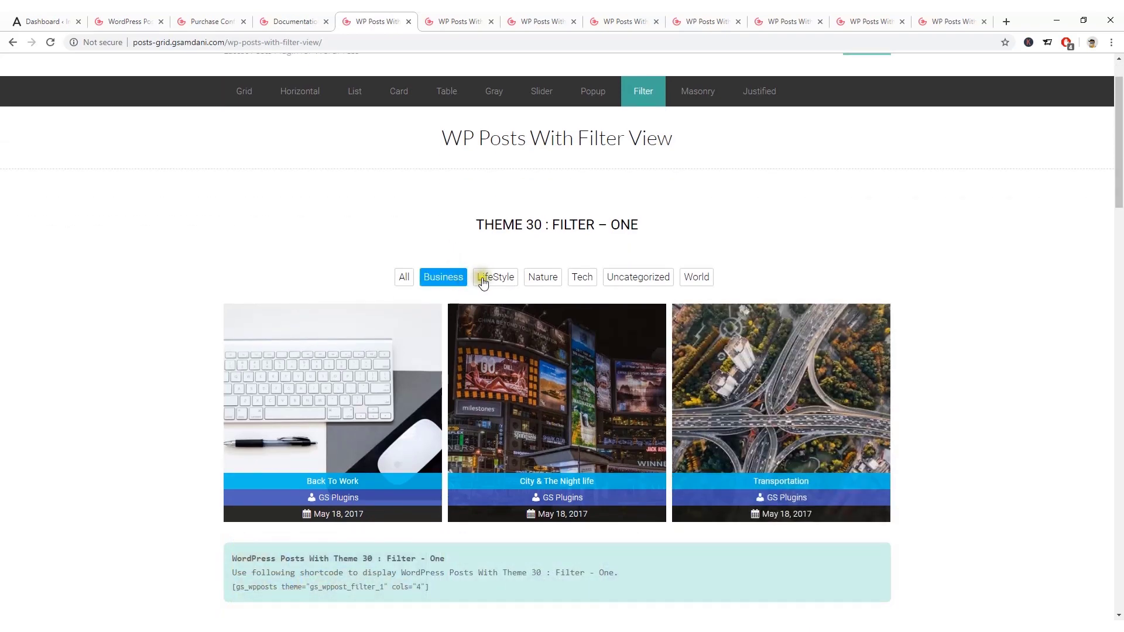
left_click(495, 279)
left_click(550, 281)
left_click(584, 279)
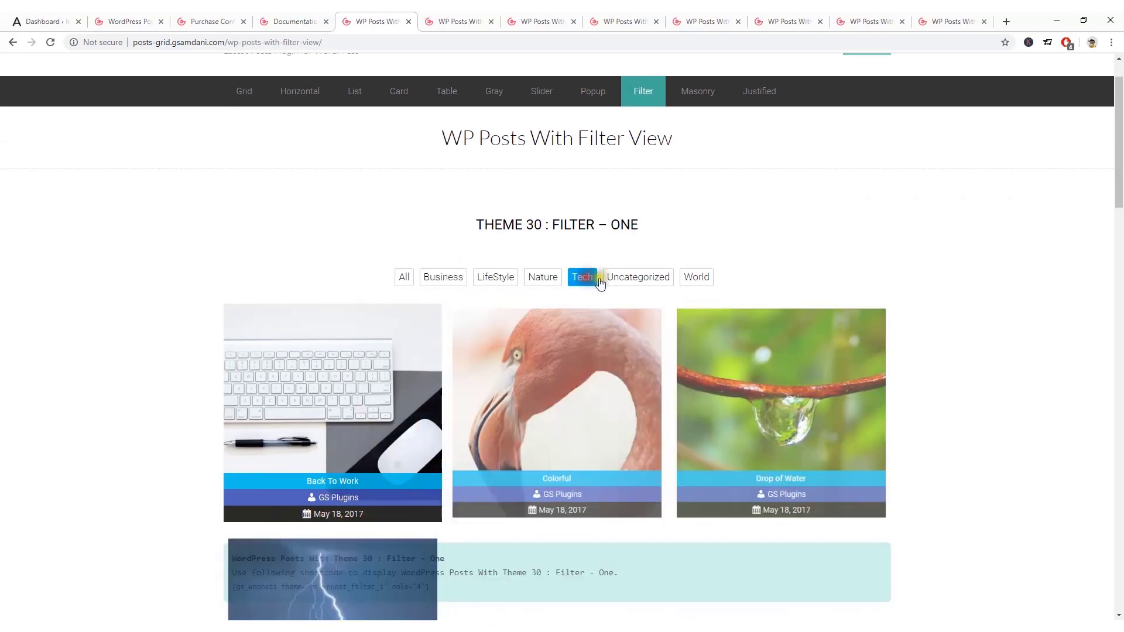
left_click(641, 280)
left_click(701, 284)
Filter the Theme 31 grid to Tech and LifeStyle, then view the documentation and product page.
scroll(772, 280, "down", 9)
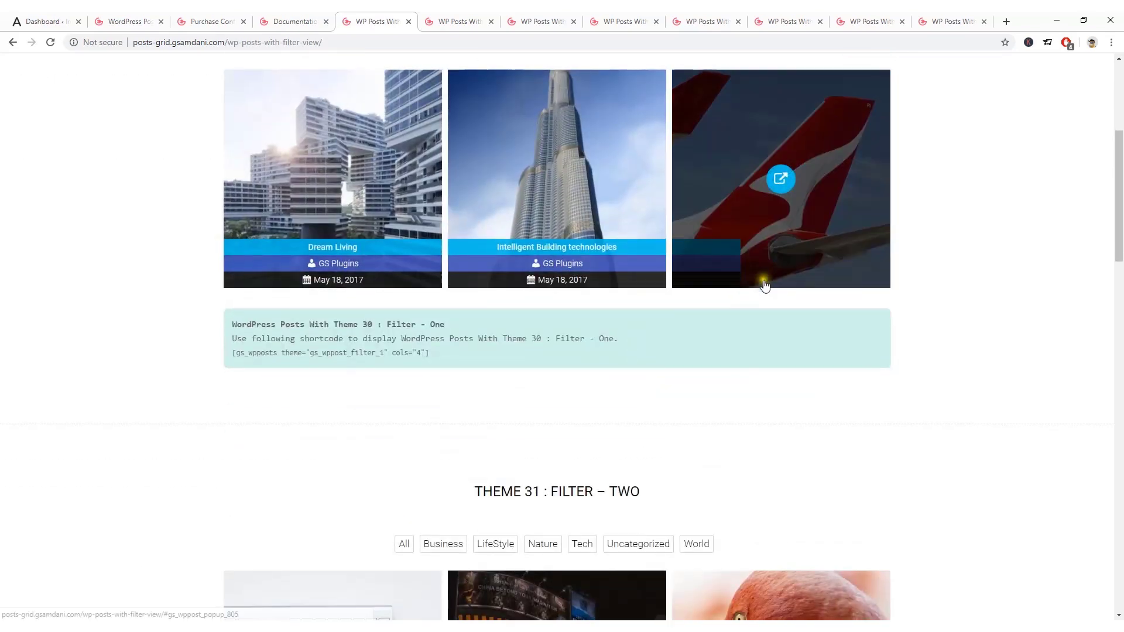
left_click(589, 258)
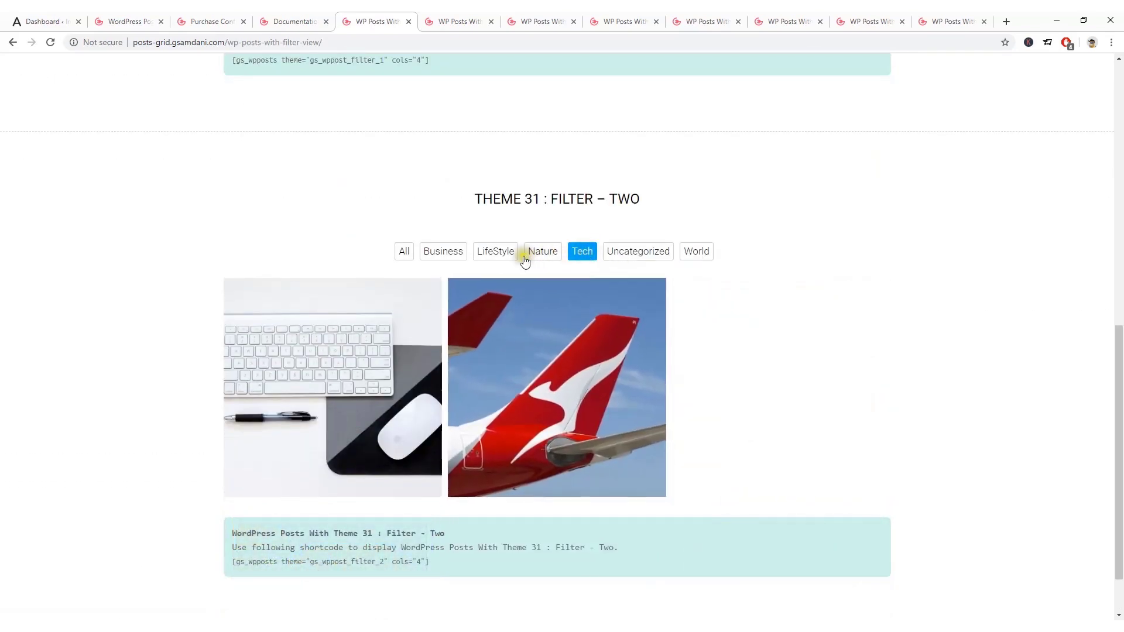
left_click(495, 256)
scroll(495, 259, "down", 9)
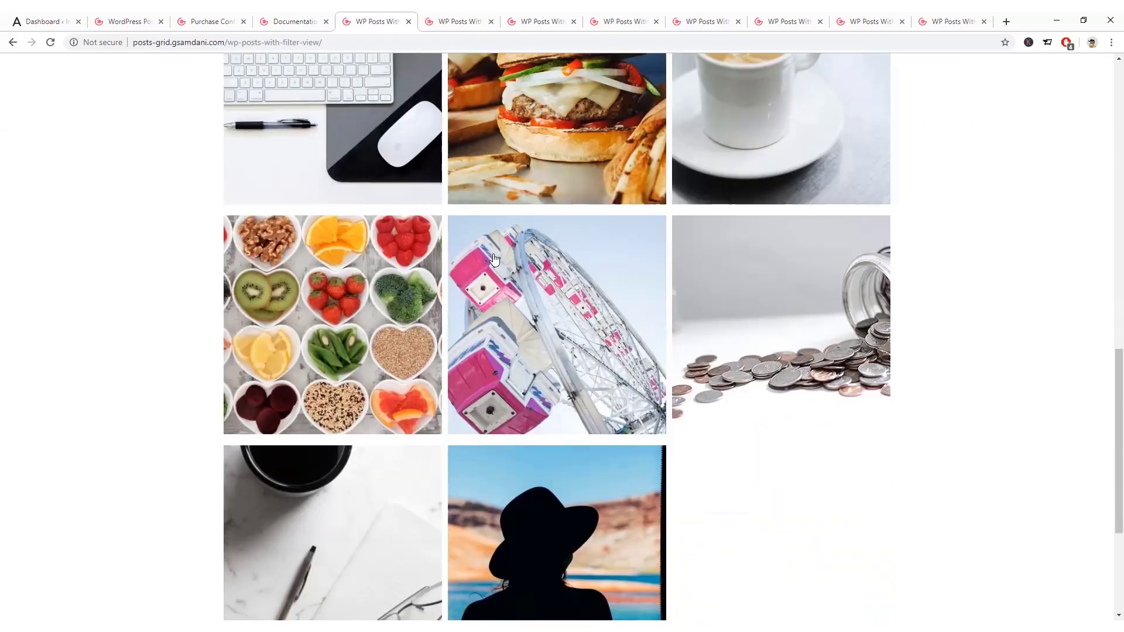
scroll(495, 259, "up", 18)
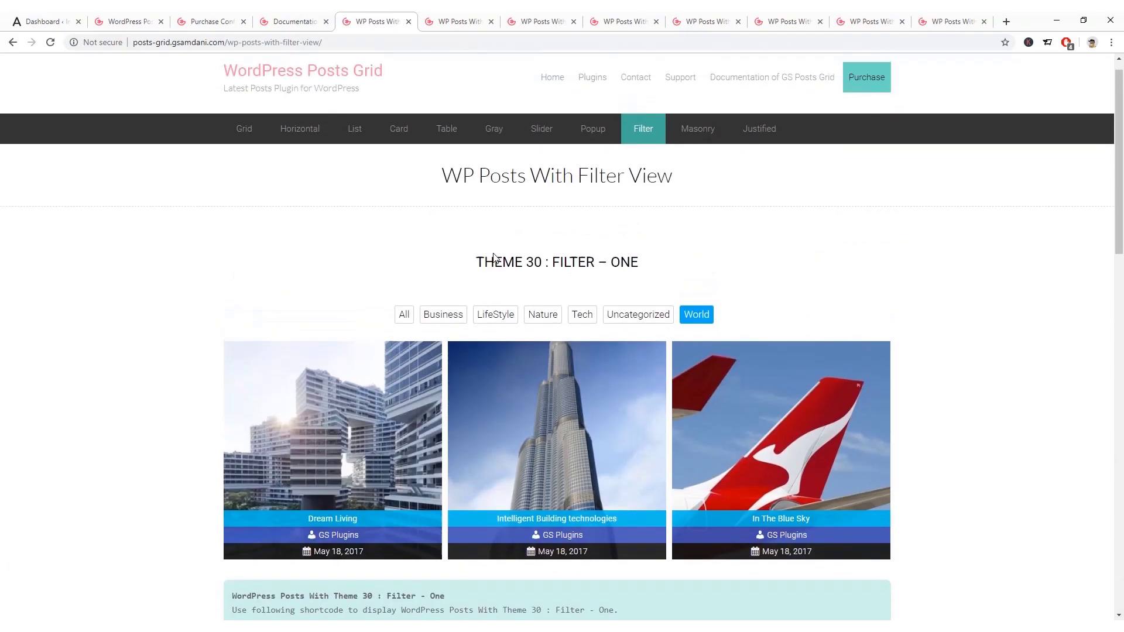
left_click(304, 15)
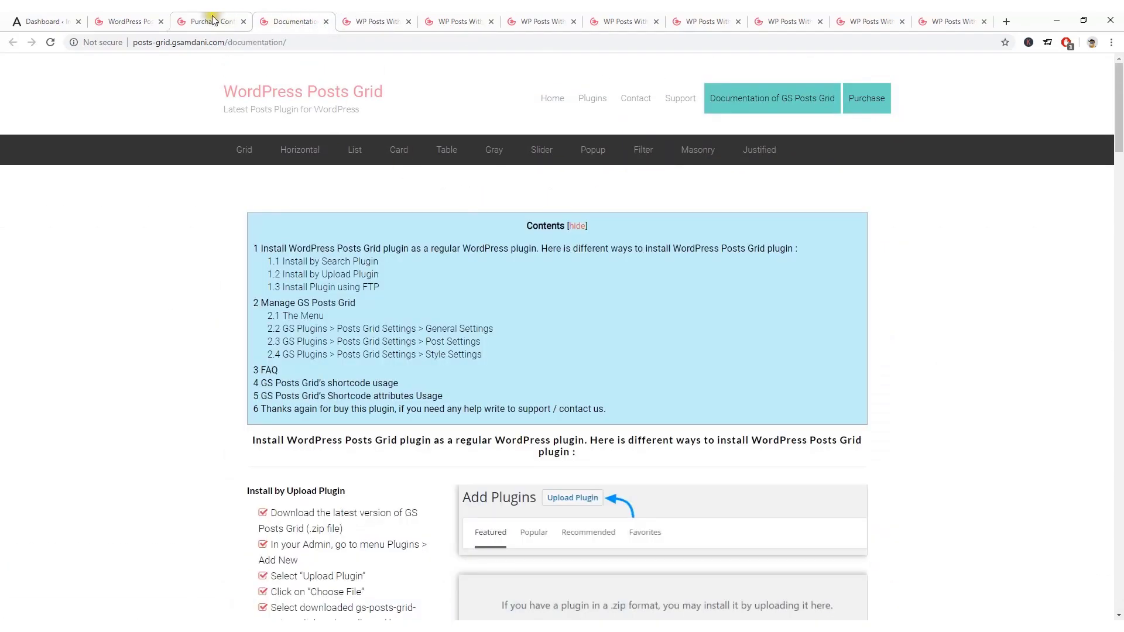
left_click(143, 21)
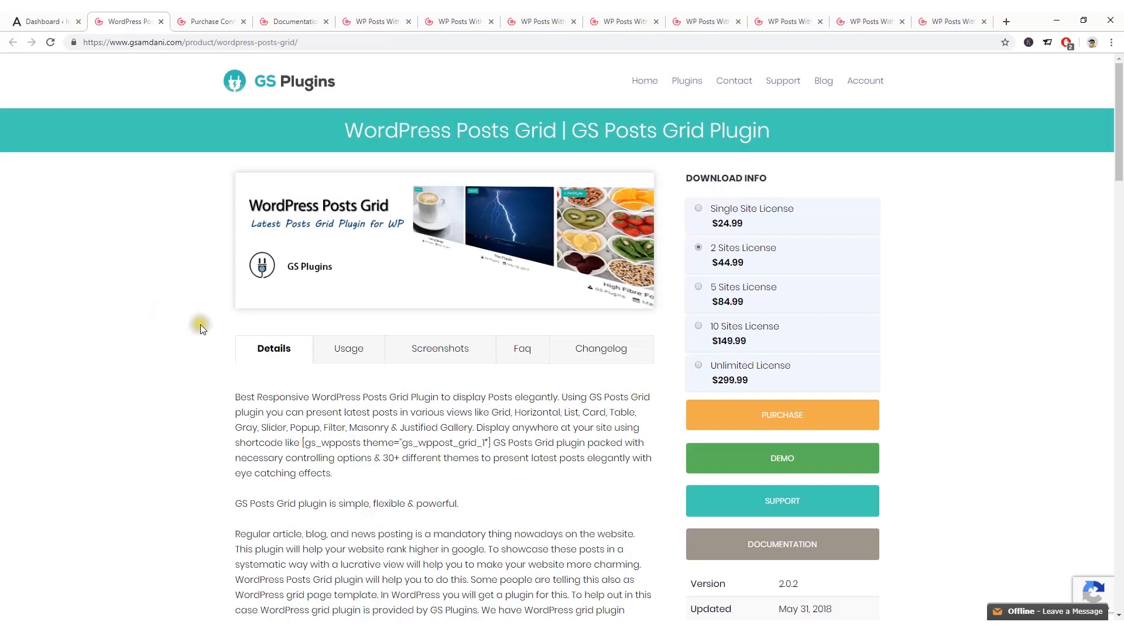
scroll(205, 325, "down", 6)
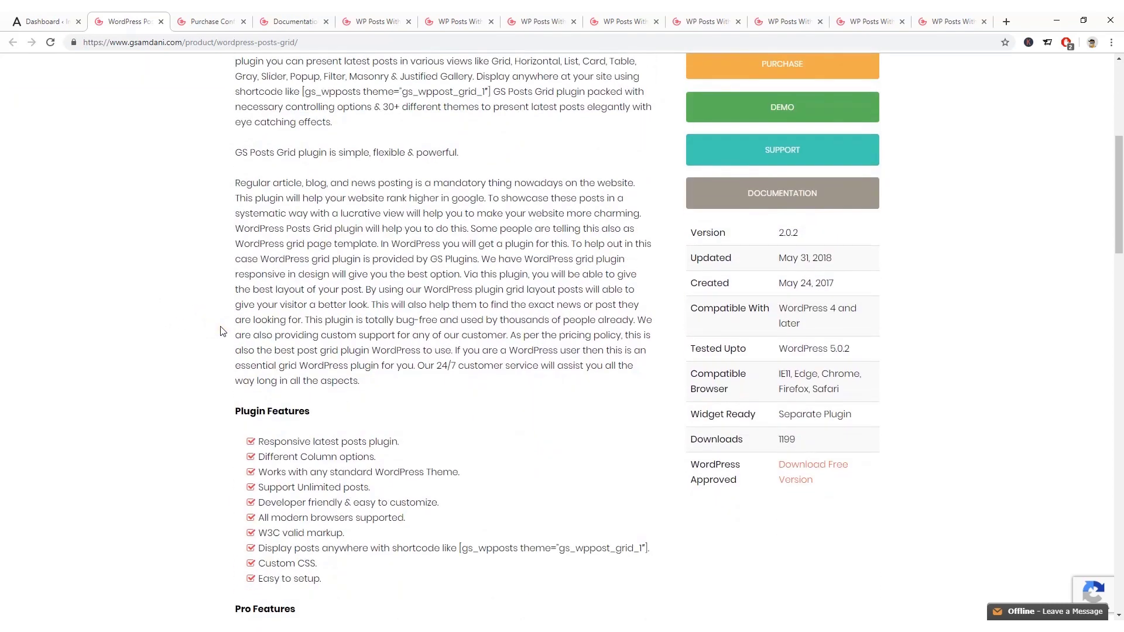
scroll(221, 332, "down", 2)
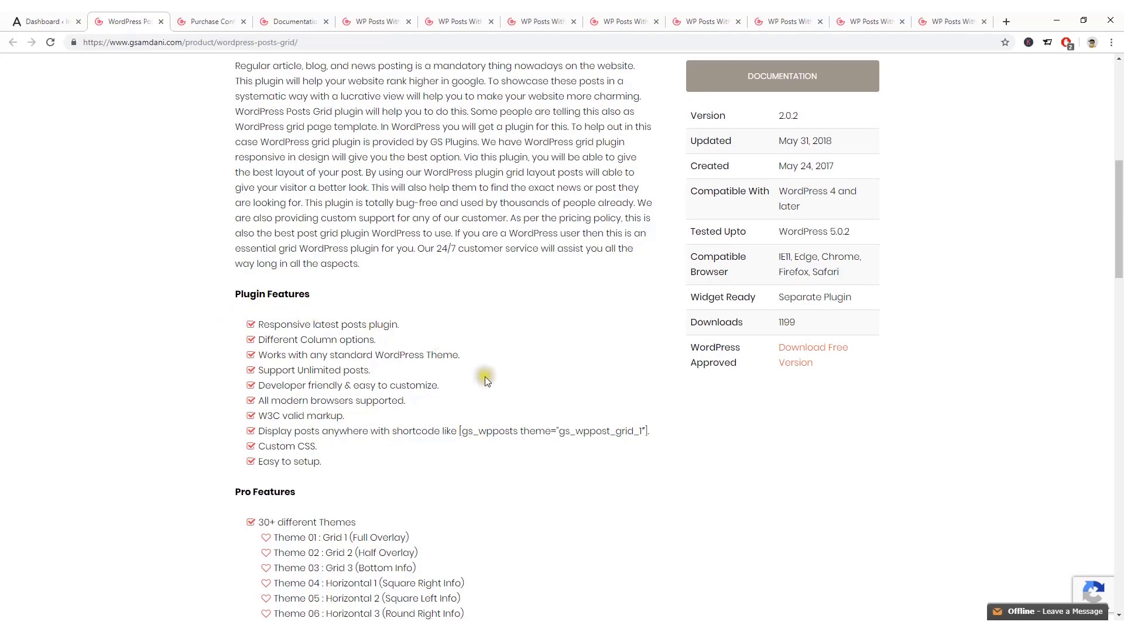
scroll(316, 424, "down", 3)
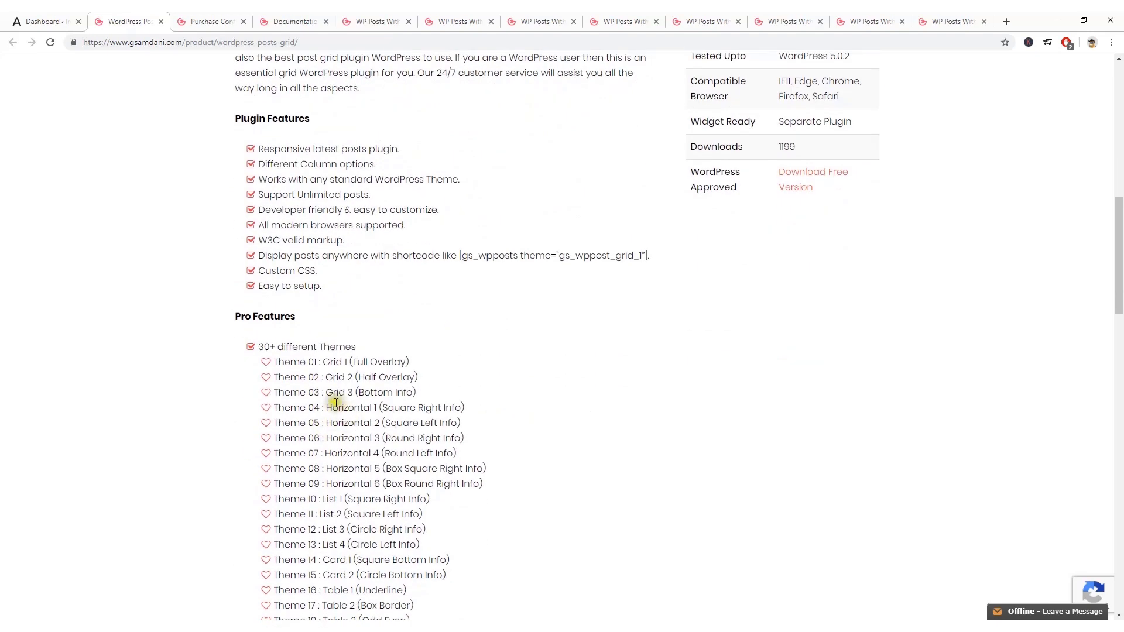
left_click(260, 346)
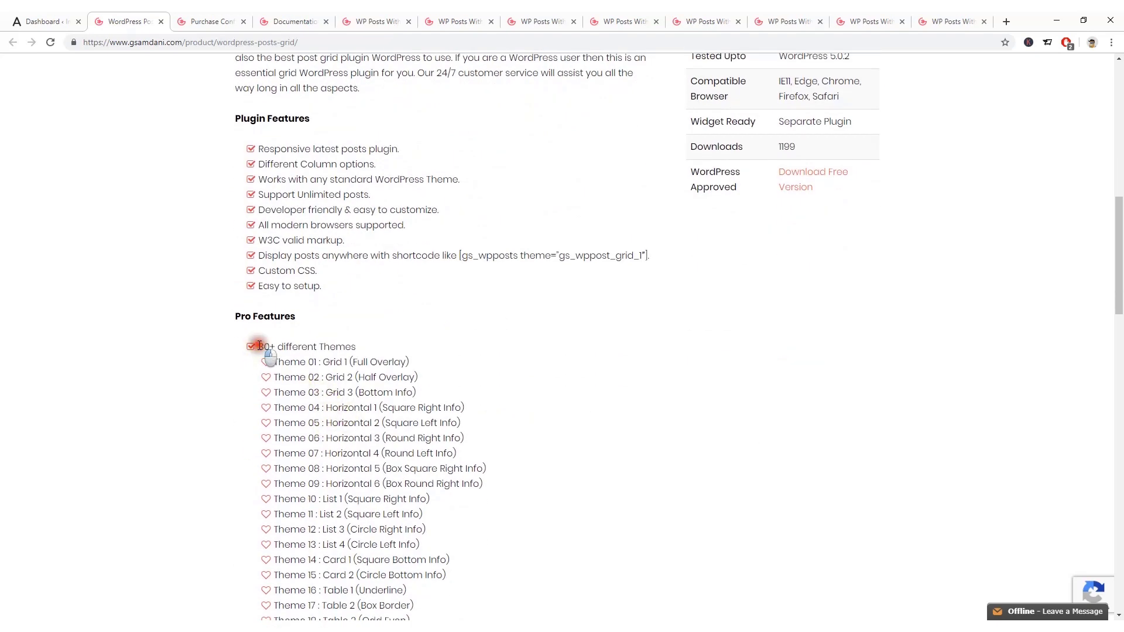
left_click_drag(259, 346, 362, 348)
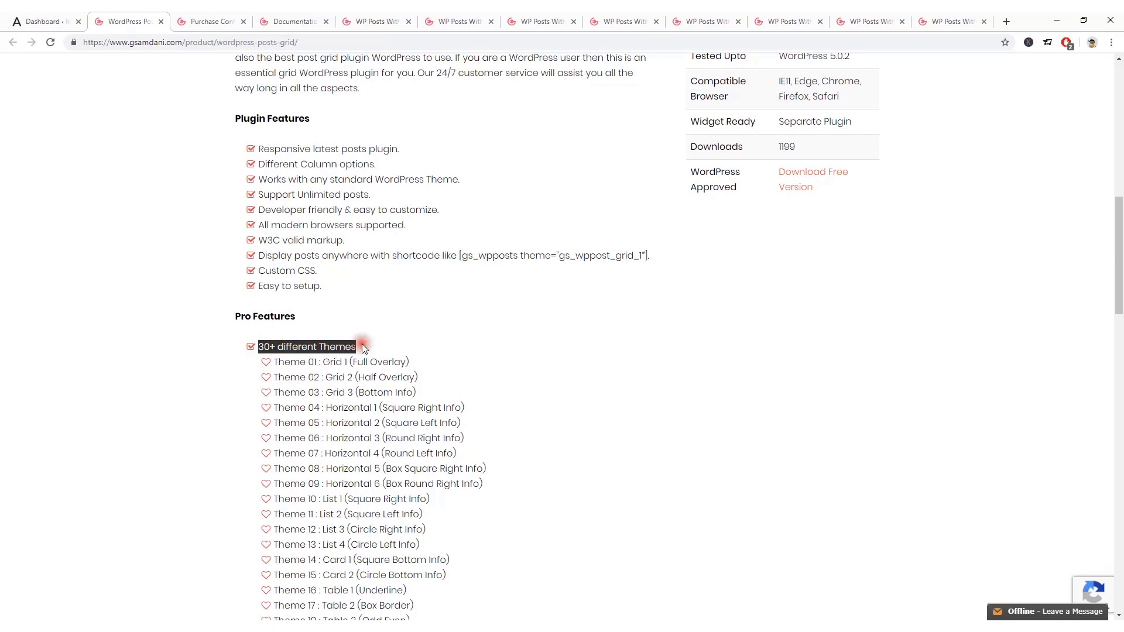
scroll(363, 349, "down", 7)
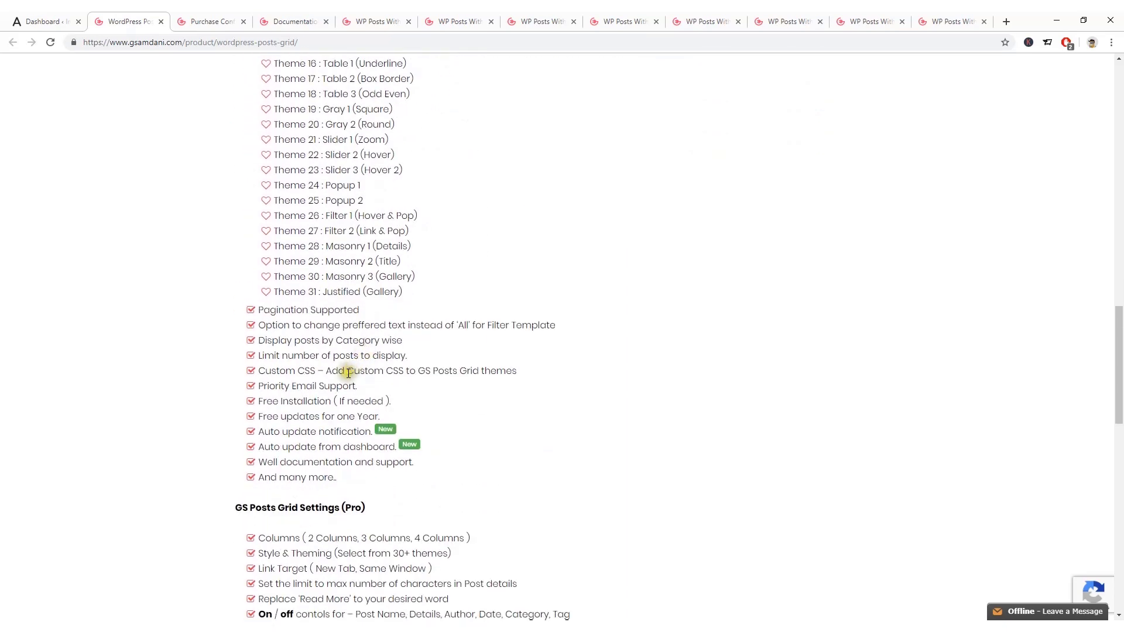
scroll(297, 429, "down", 2)
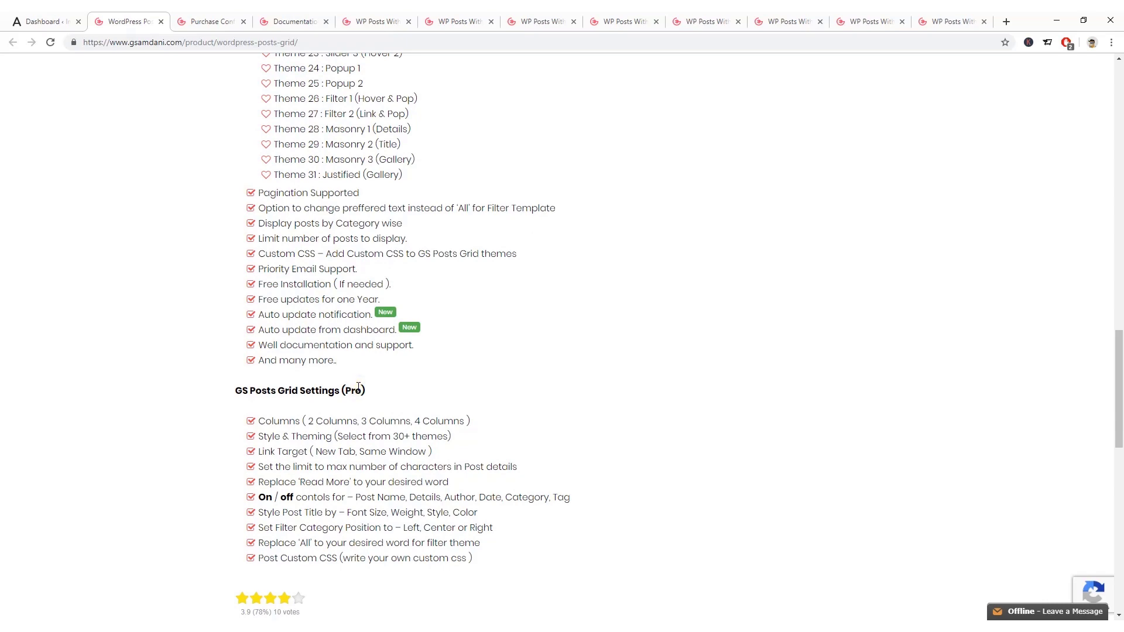
scroll(358, 388, "down", 6)
scroll(359, 387, "up", 5)
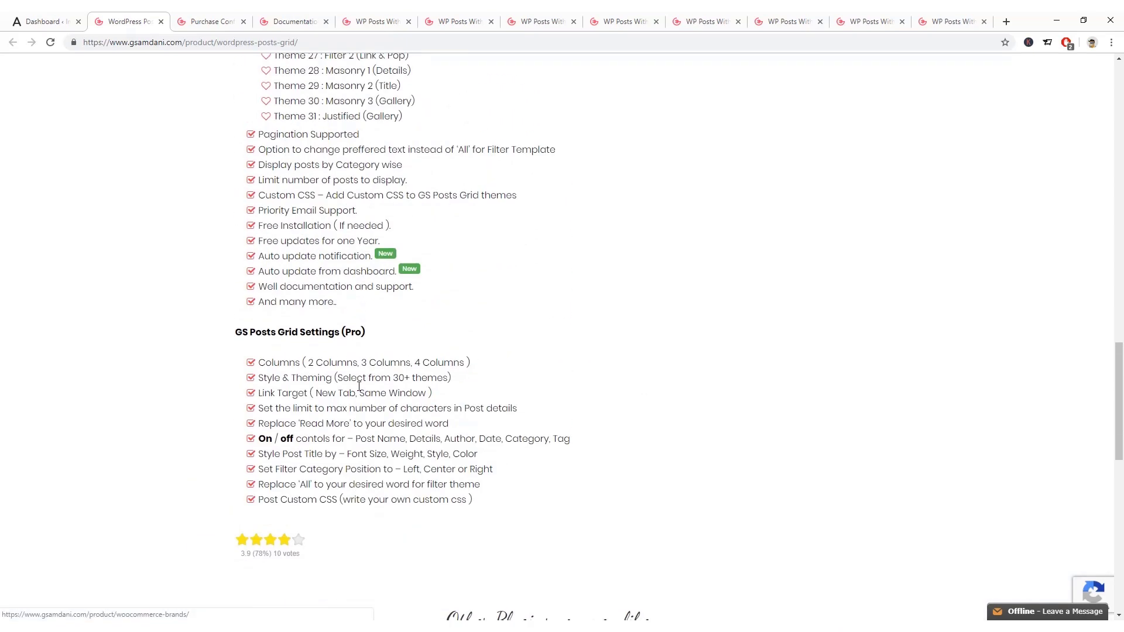
scroll(363, 384, "up", 20)
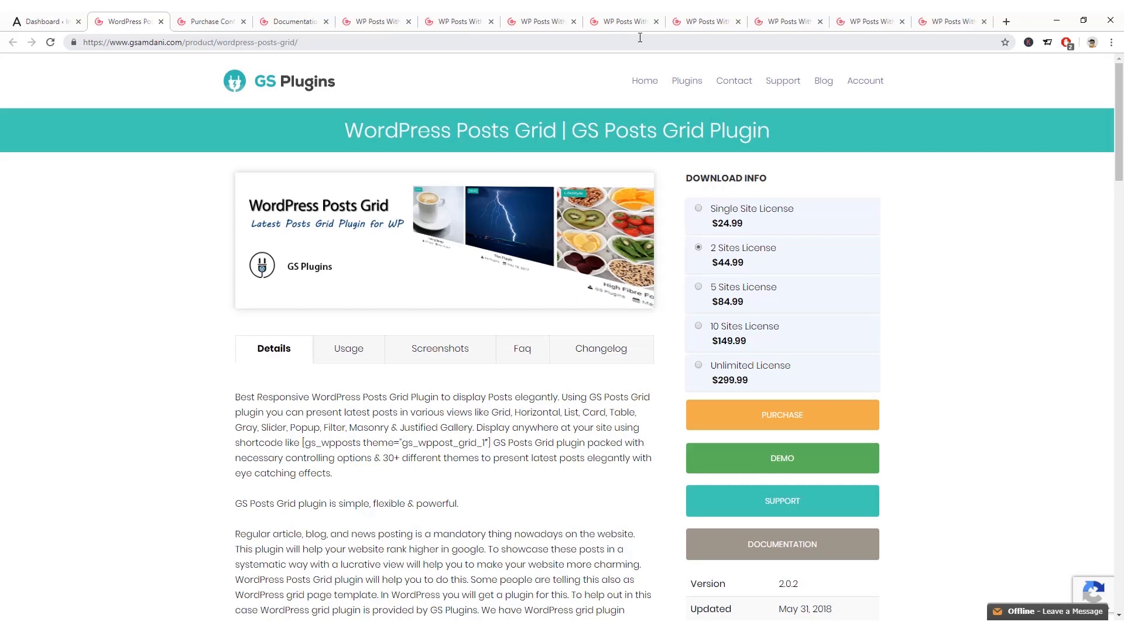
Download gs-posts-grid-pro.zip from the Purchase Confirmation page and open its download-bar options.
left_click(218, 22)
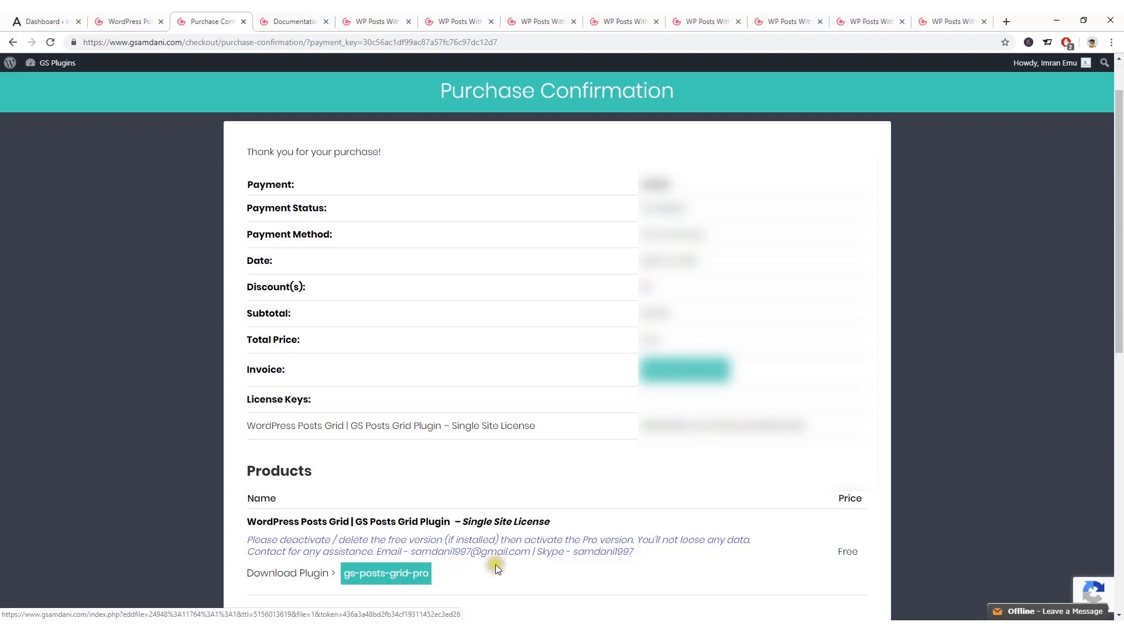
left_click(387, 574)
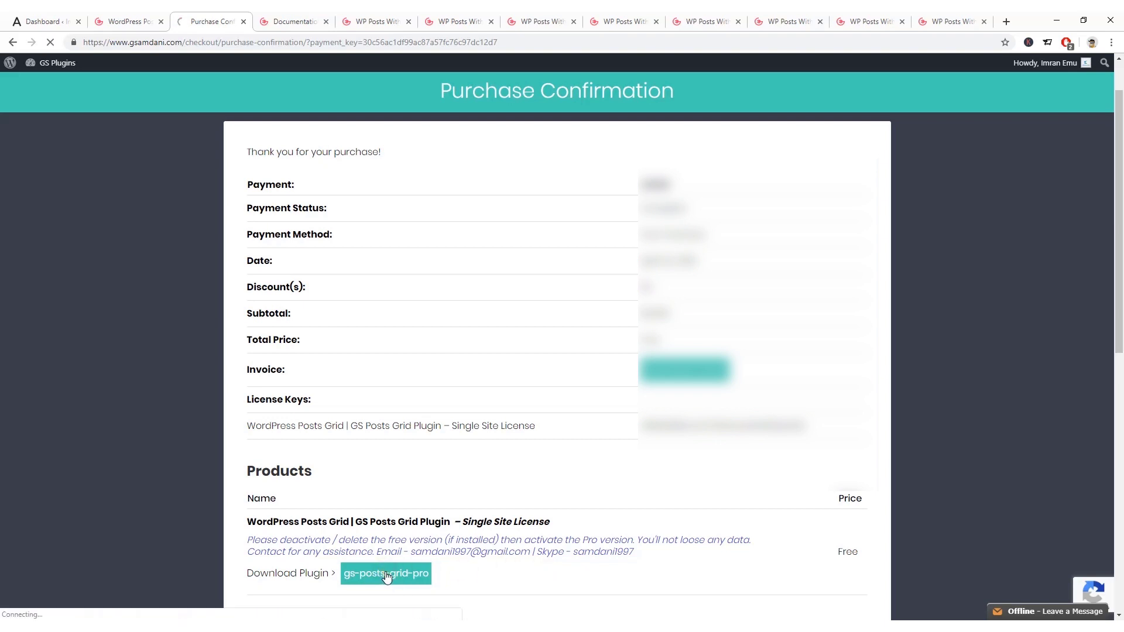
left_click(387, 574)
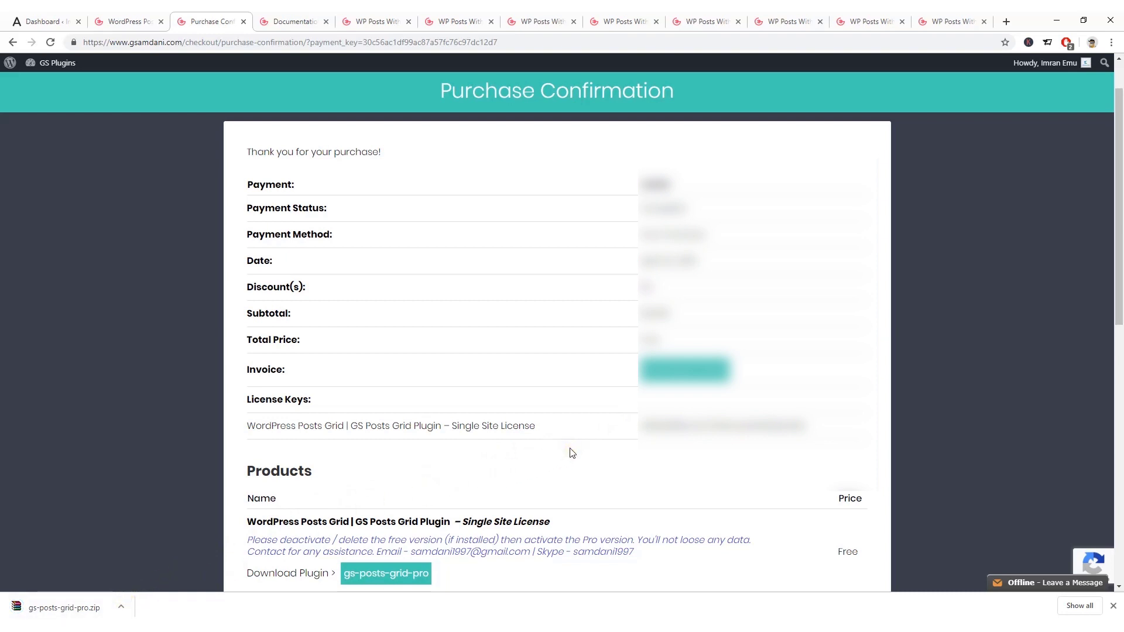
left_click(121, 610)
Show gs-posts-grid-pro.zip in the Downloads folder, select it, then minimize File Explorer.
left_click(155, 566)
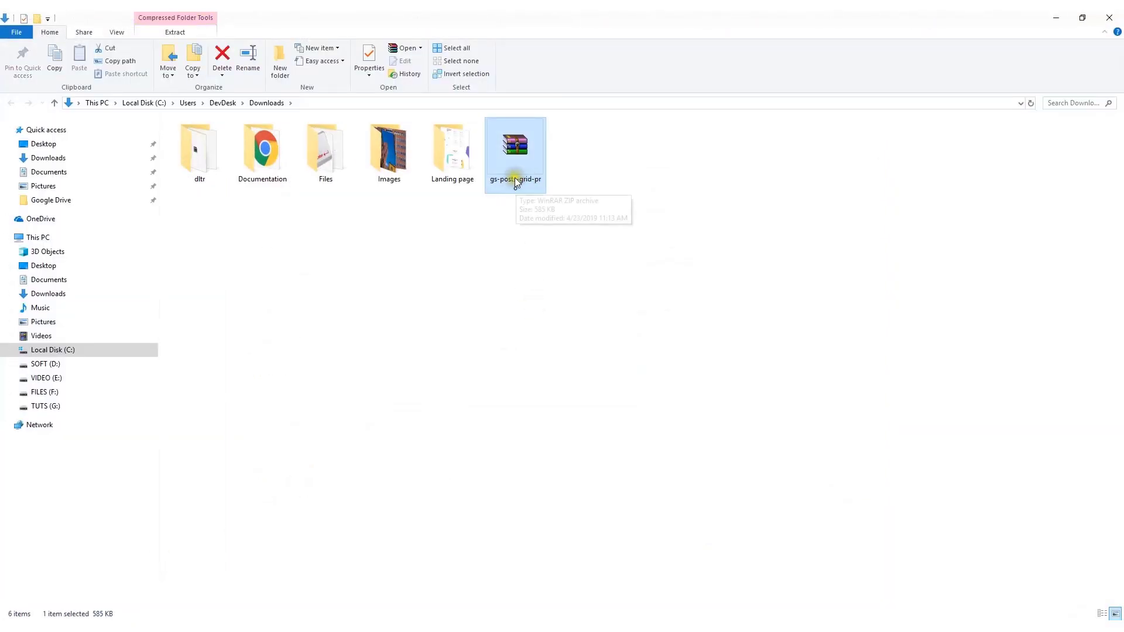
left_click(524, 177)
left_click(609, 166)
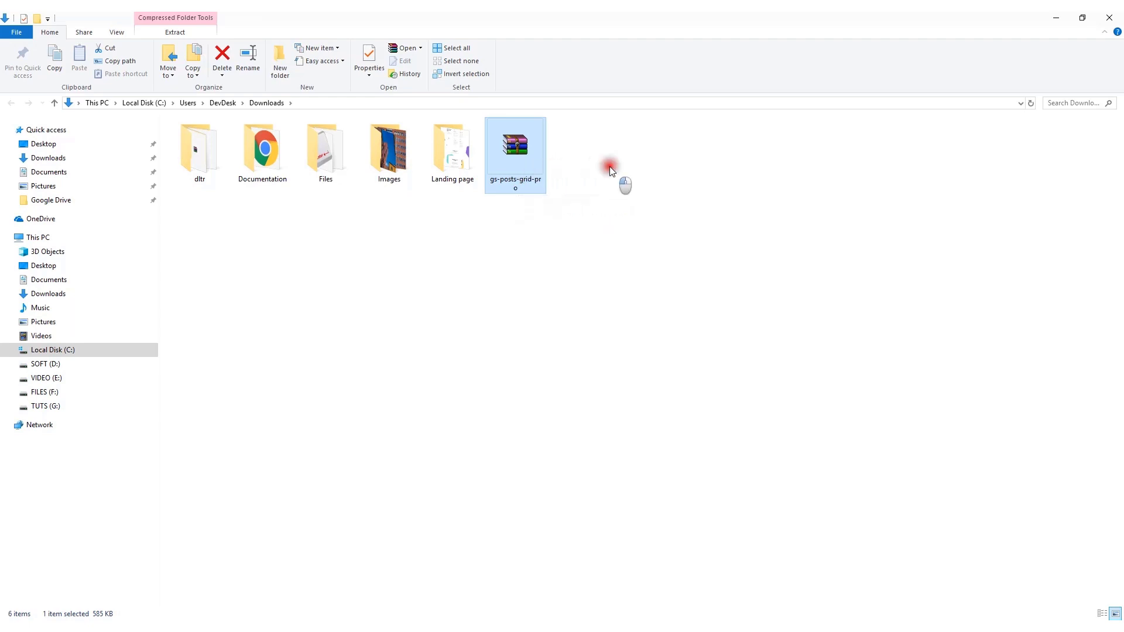
left_click(528, 154)
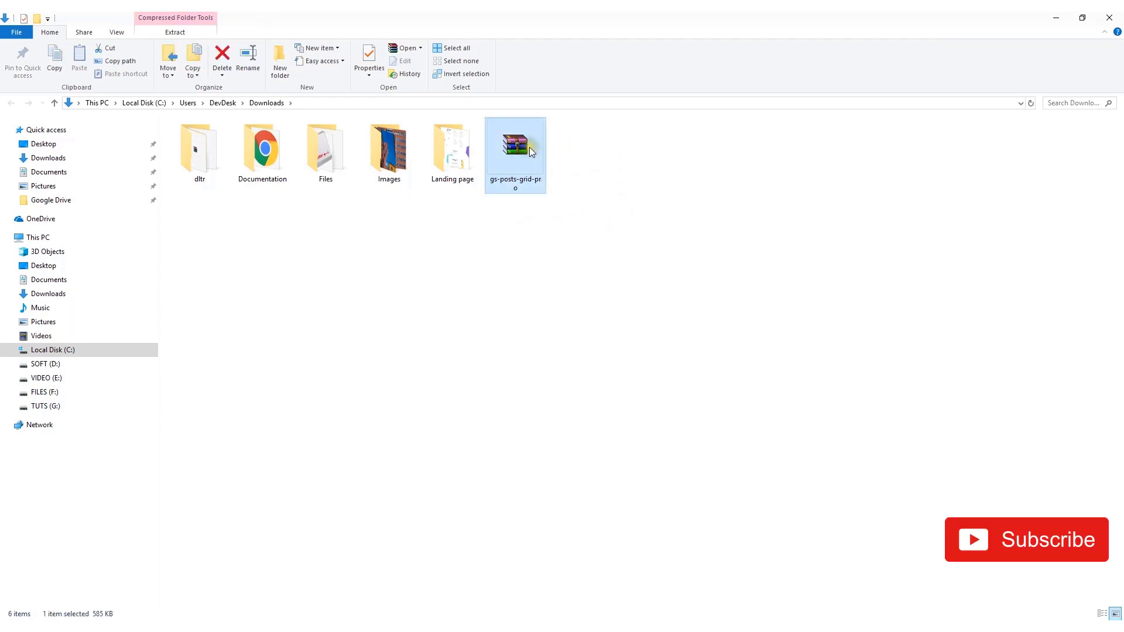
left_click(1054, 18)
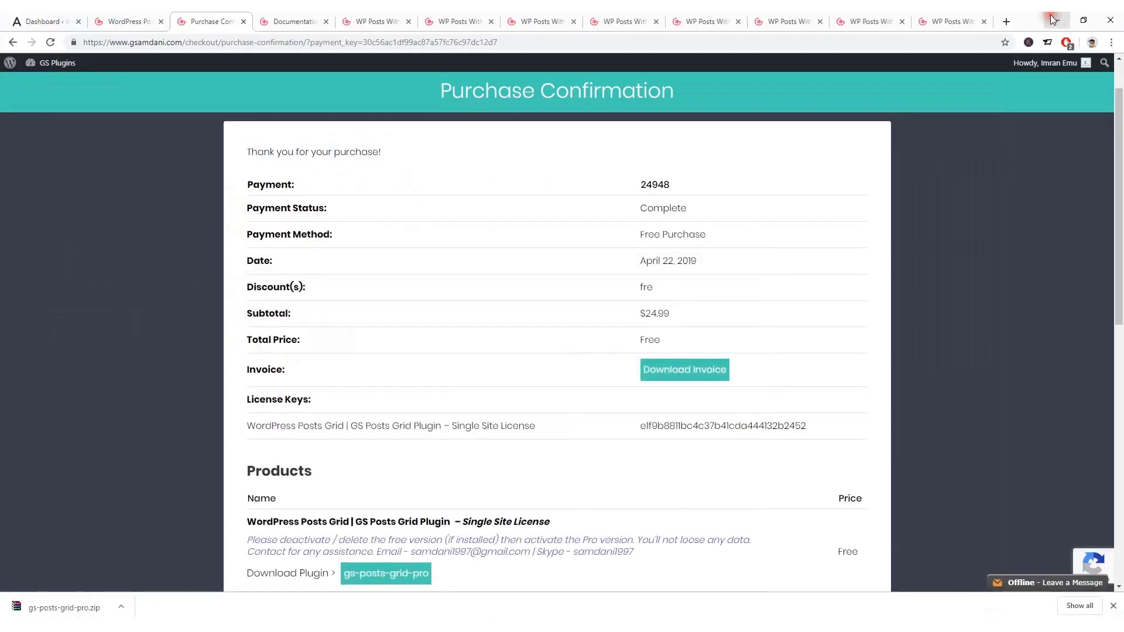
Return to the WordPress Installed Plugins page and bring up the GS Plugins submenu.
left_click(64, 26)
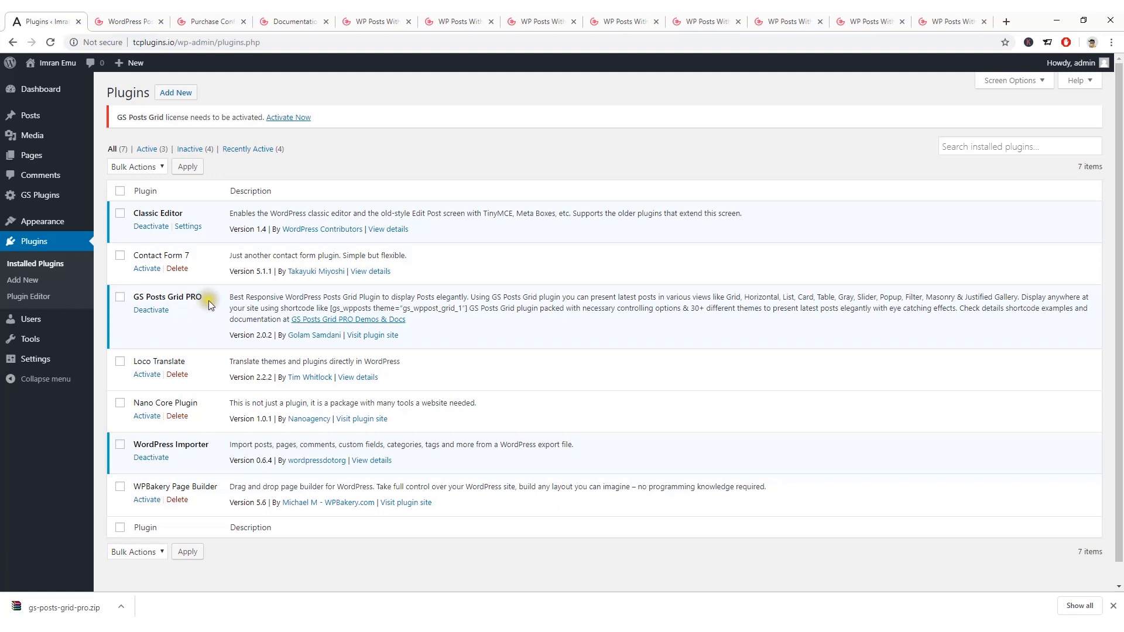
left_click(147, 312)
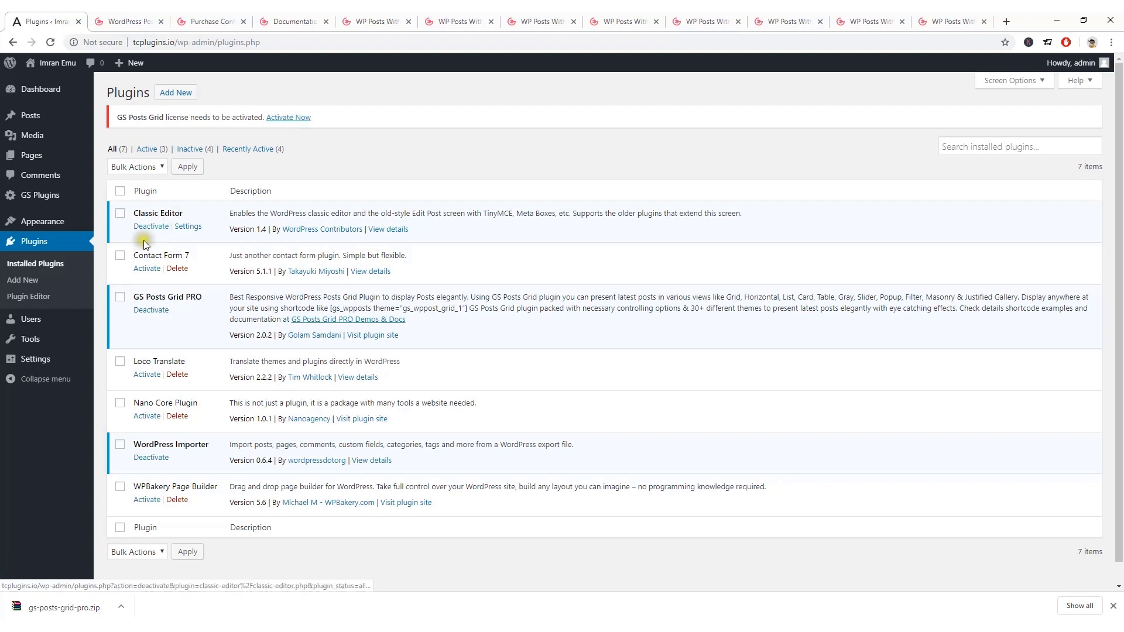
mouse_move(36, 197)
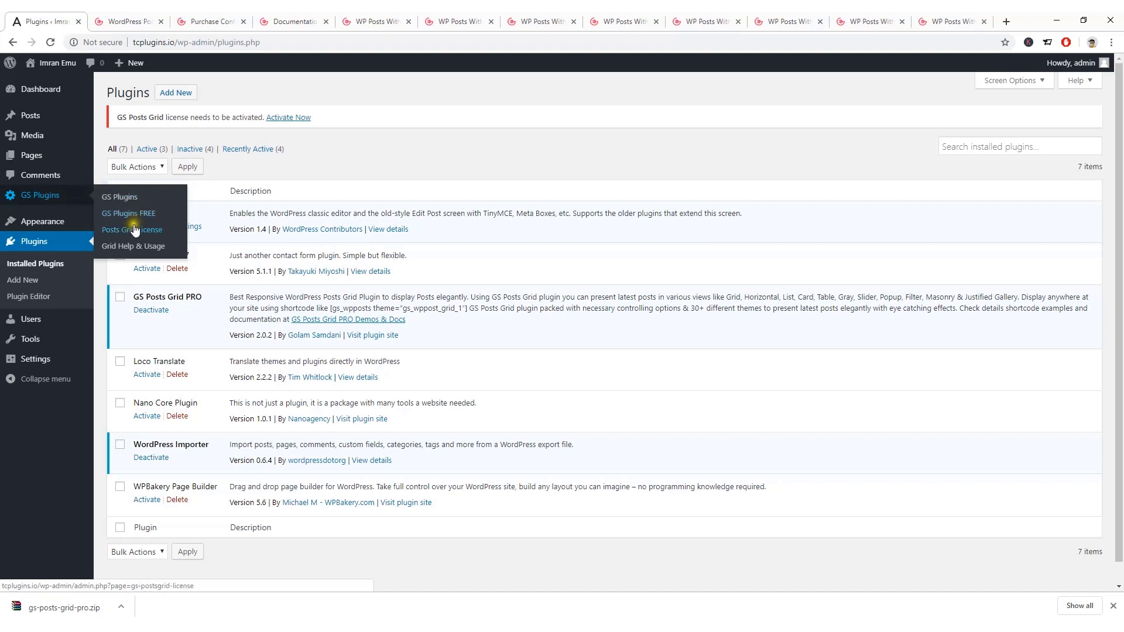
Open the Posts Grid License page and copy the license key from the Purchase Confirmation page.
left_click(104, 234)
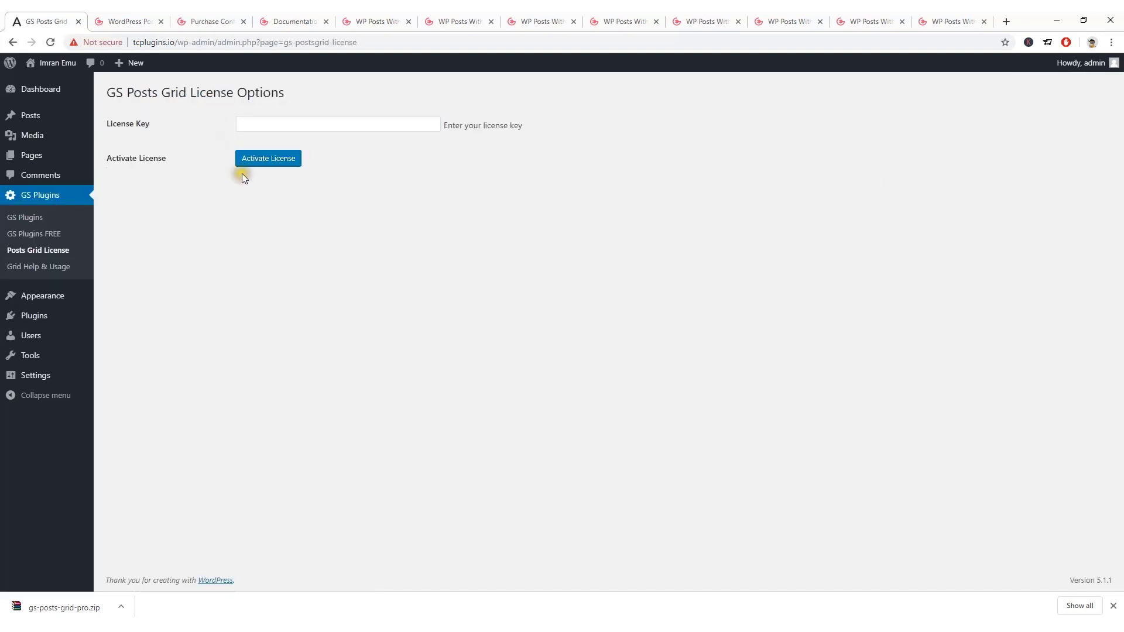
left_click(265, 121)
left_click(213, 21)
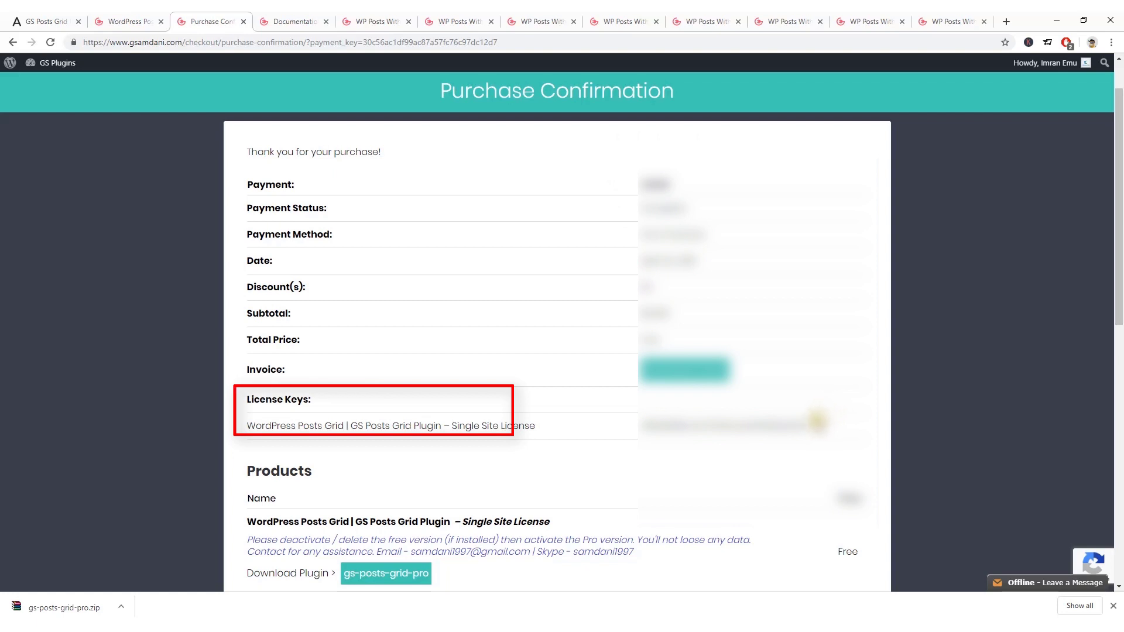
left_click_drag(811, 424, 638, 430)
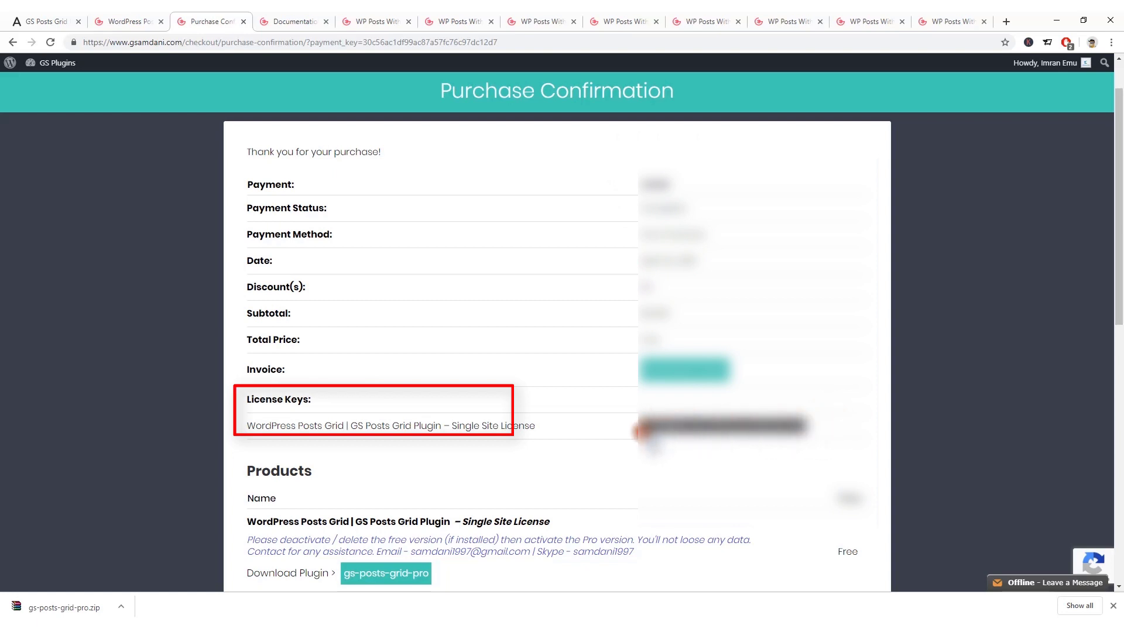
right_click(643, 429)
left_click(673, 439)
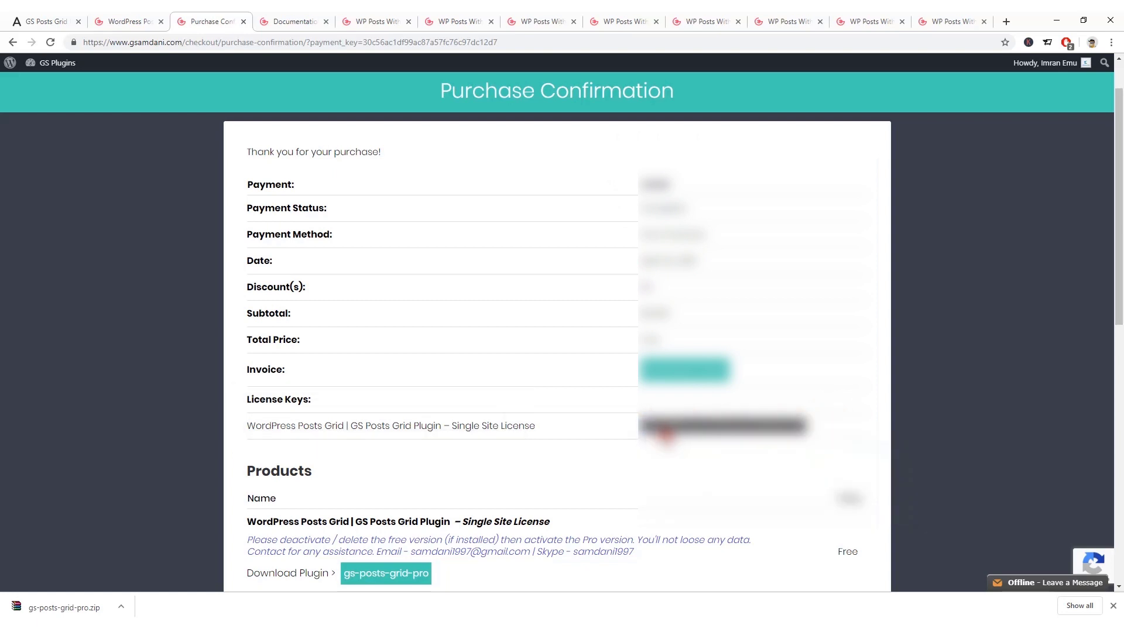
left_click(53, 21)
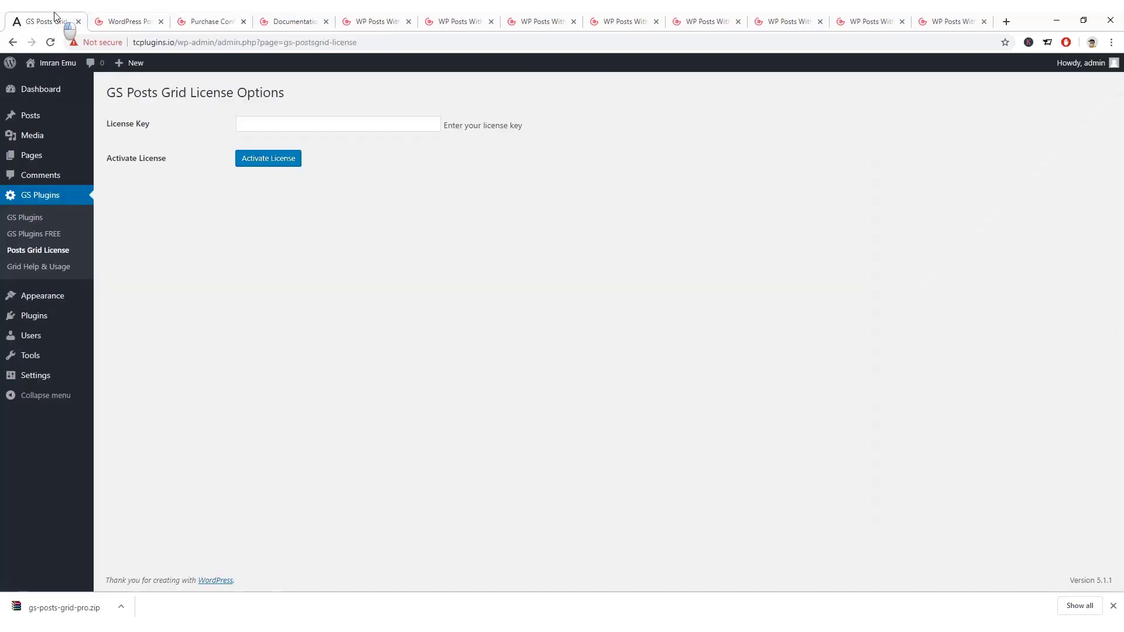
Paste the copied key into the License Key field and activate the GS Posts Grid license.
left_click(245, 123)
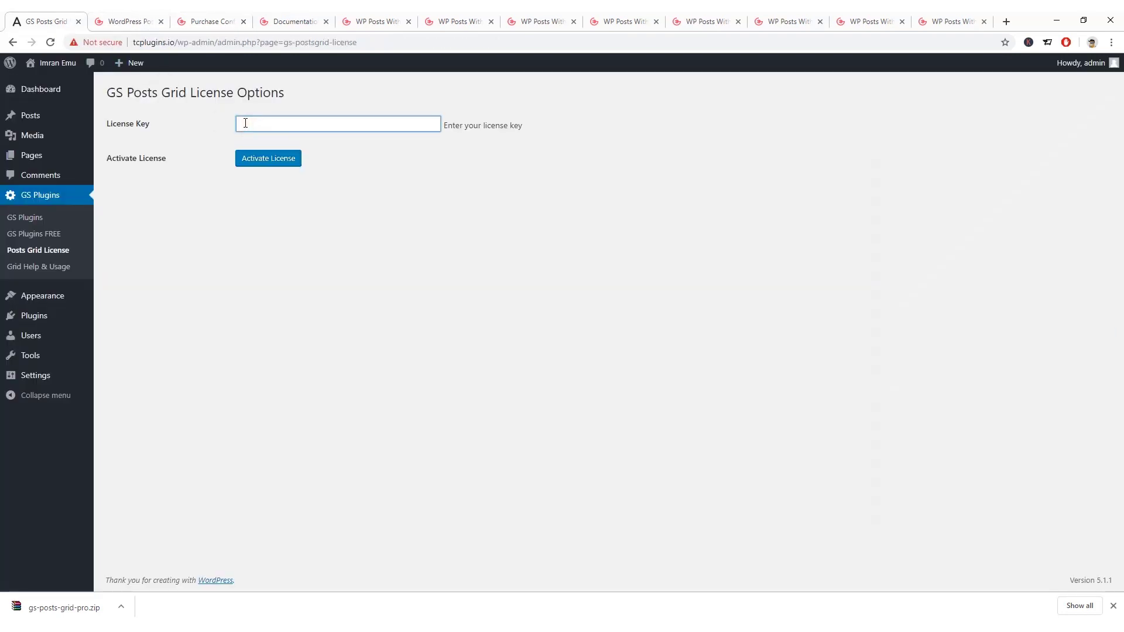
key("ctrl+v")
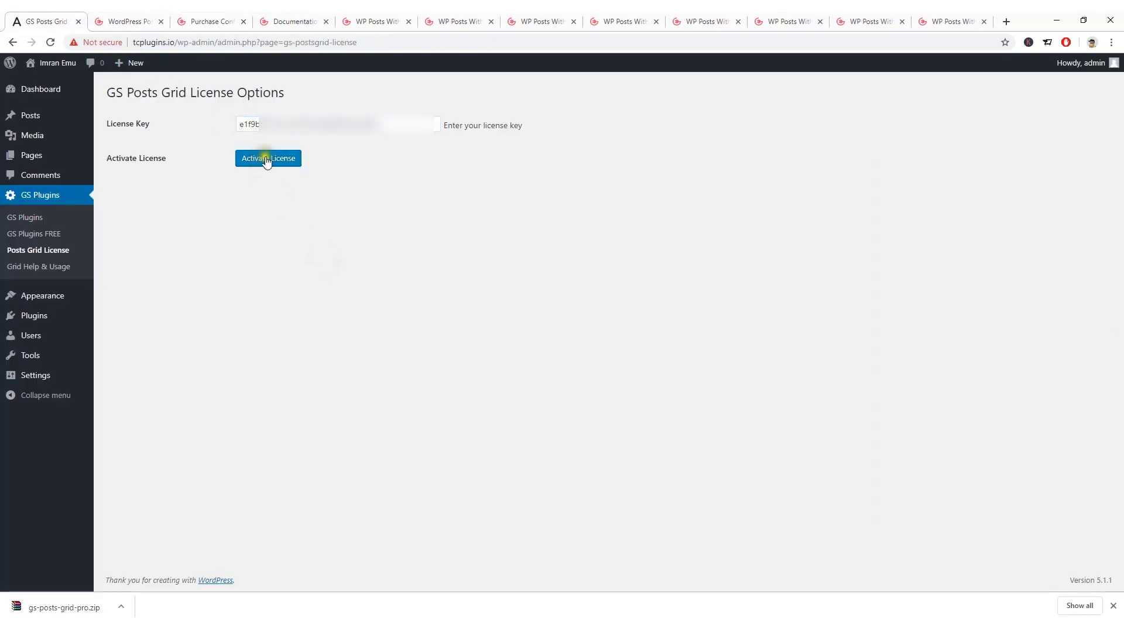
left_click(267, 159)
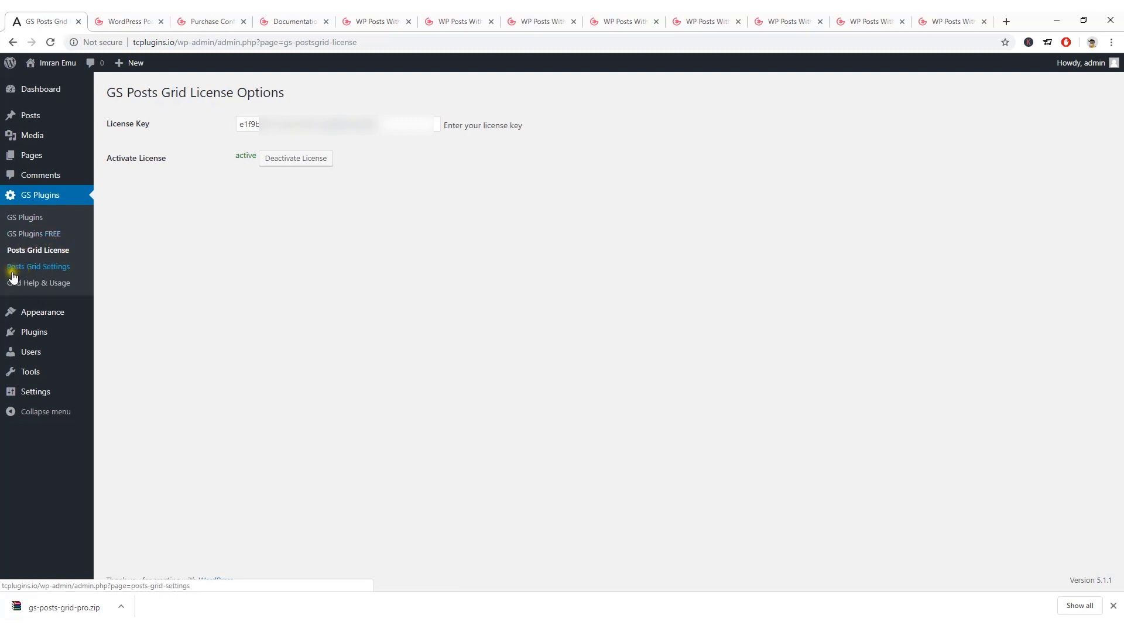
Review the GS Posts Grid settings page's General, Post and Style Settings tabs.
left_click(58, 271)
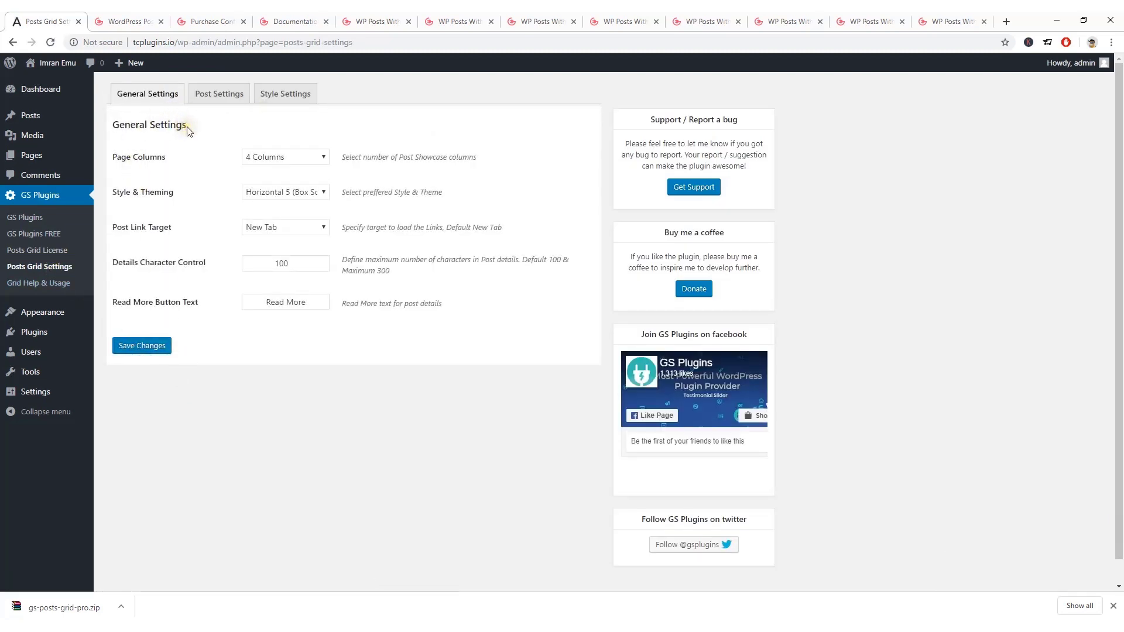
left_click(217, 94)
left_click(284, 95)
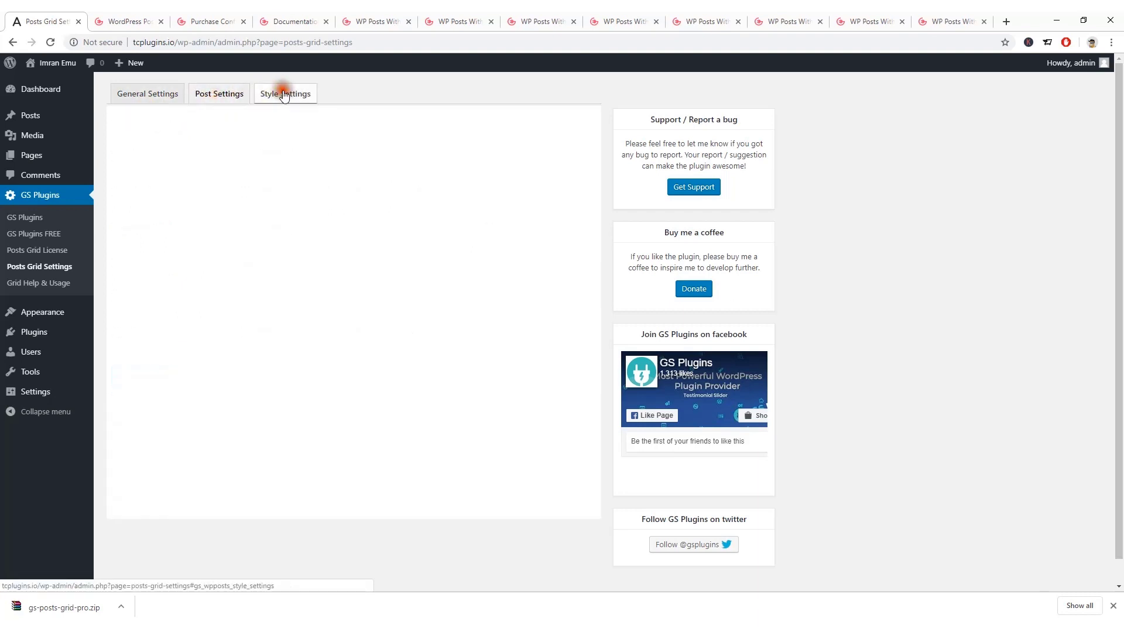
left_click(151, 96)
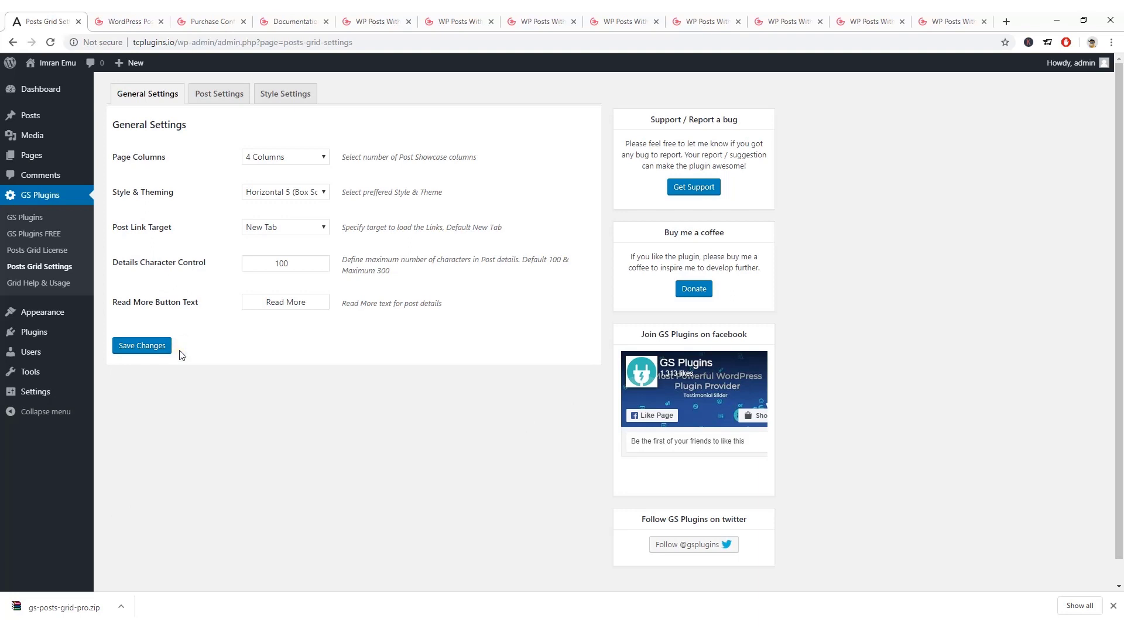
Glance at the Masonry View demo page, then return to the Posts Grid settings.
left_click(946, 20)
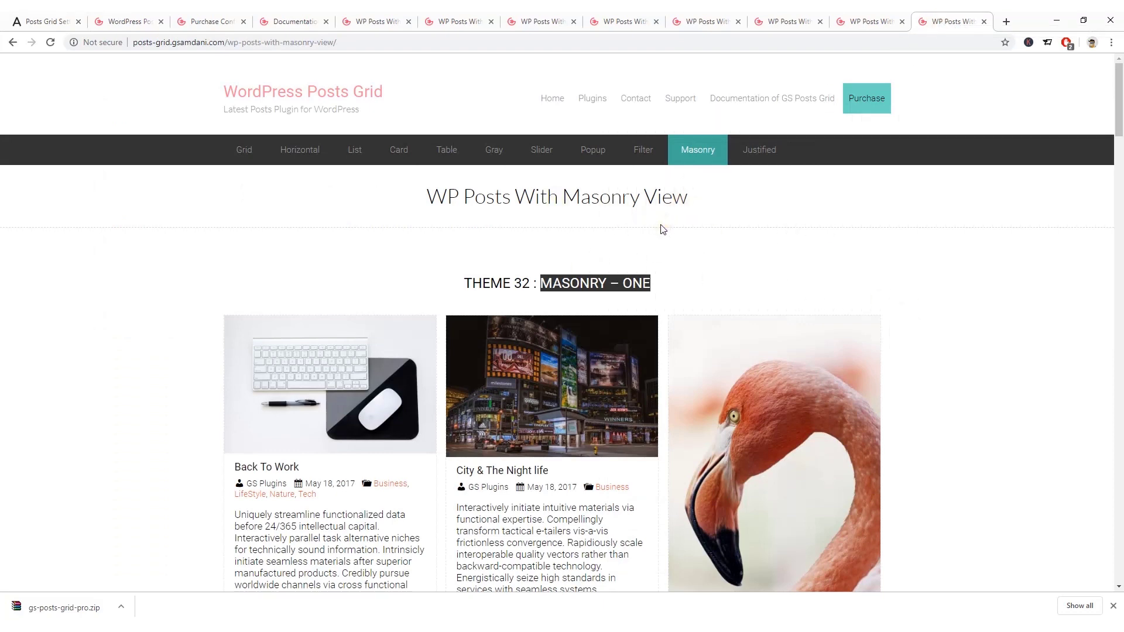
left_click(66, 22)
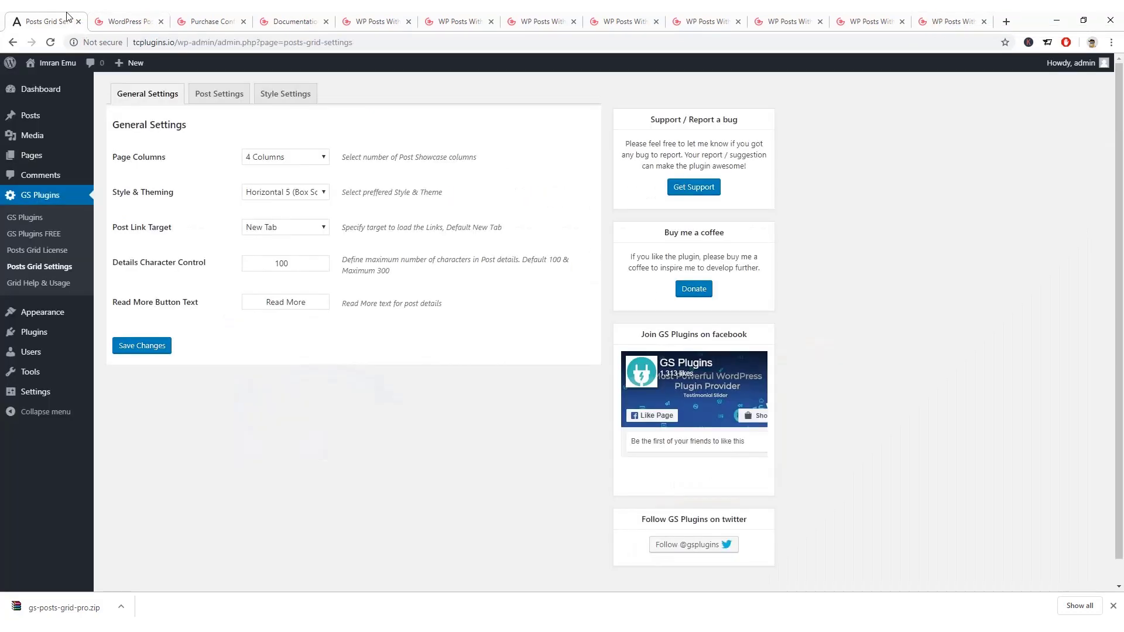
right_click(39, 116)
Open the All Posts list in a new tab and scroll through its 27 posts.
left_click(65, 124)
left_click(136, 17)
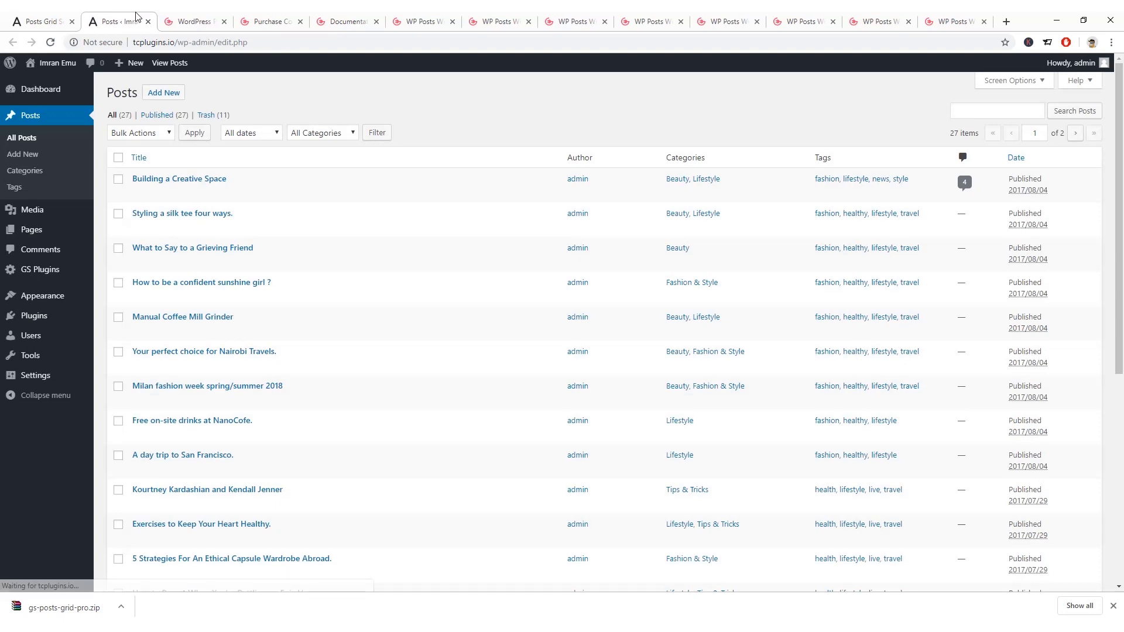
scroll(434, 228, "down", 6)
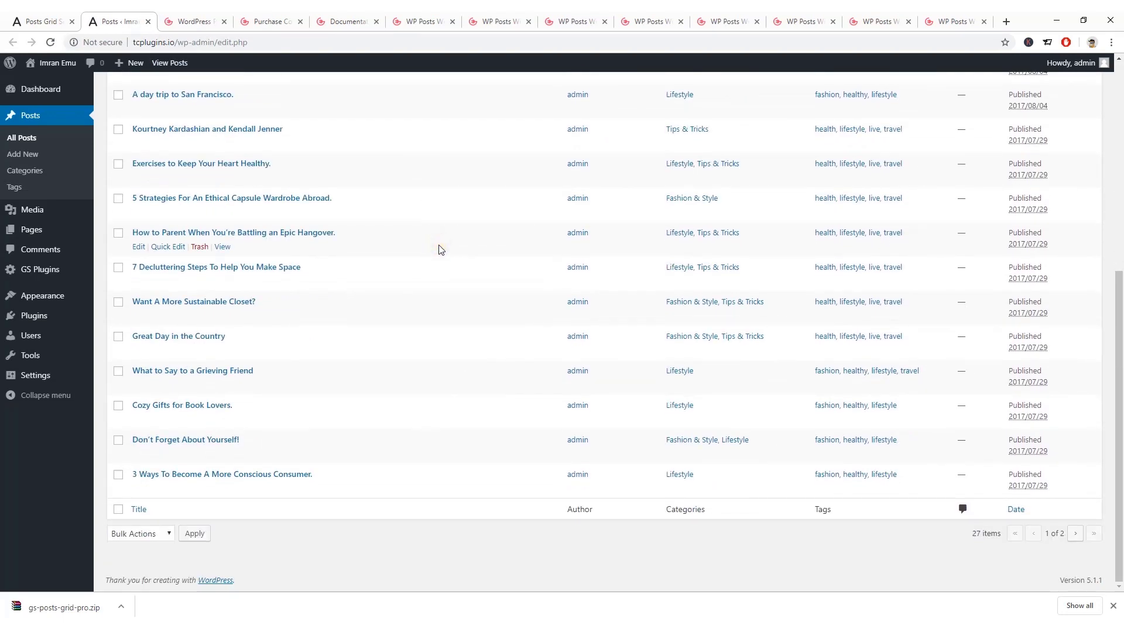
scroll(440, 246, "up", 6)
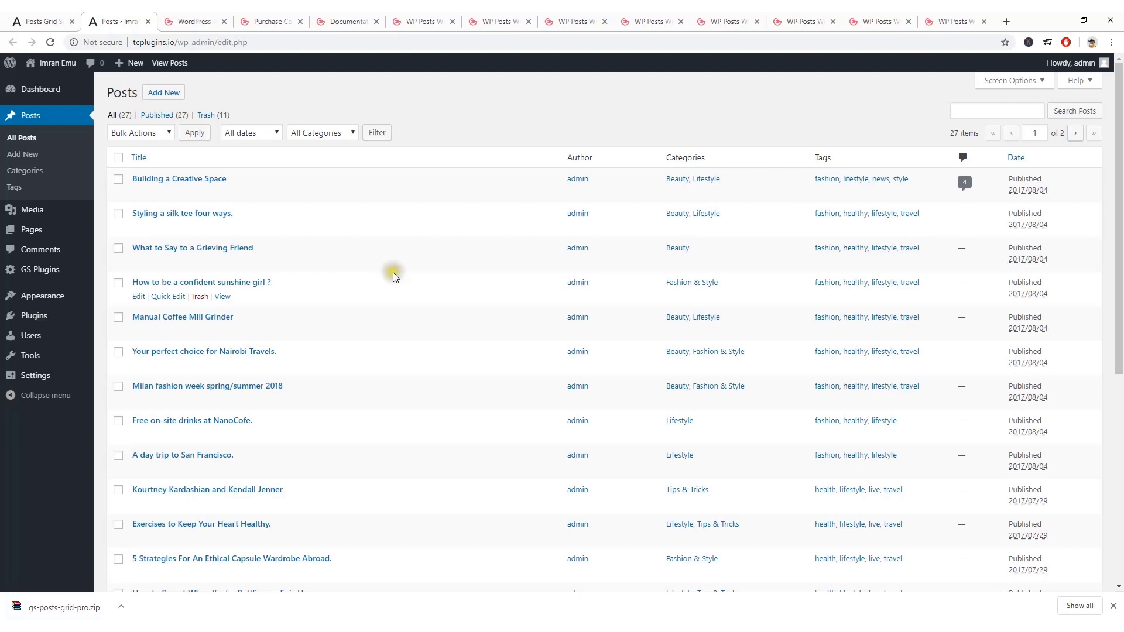
mouse_move(32, 234)
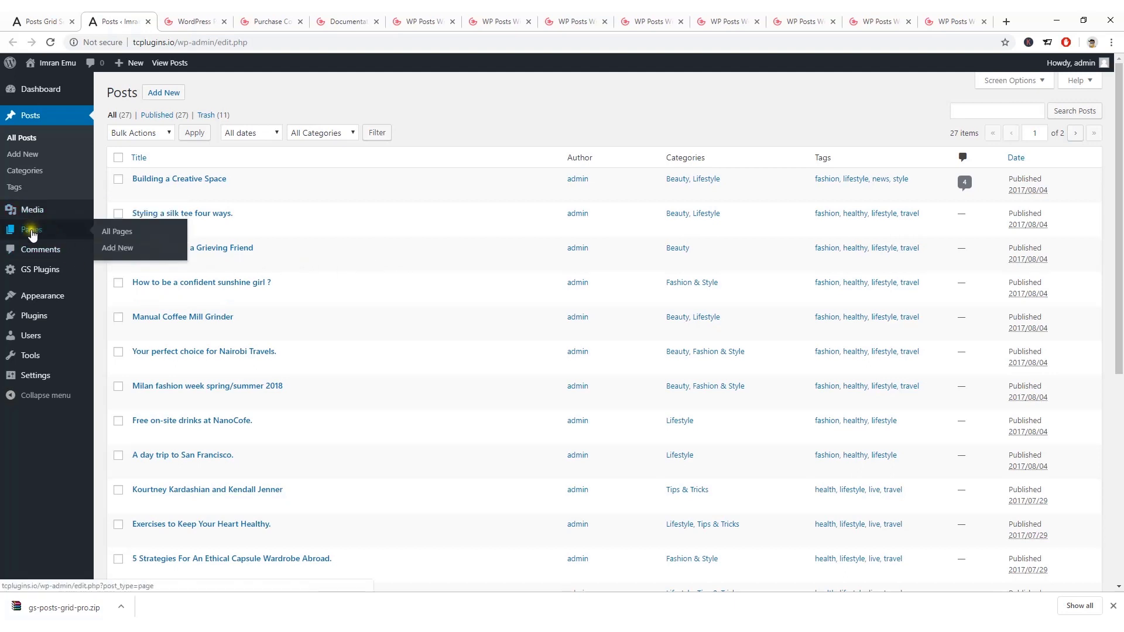
Open the All Pages list in a new tab and scroll through it.
right_click(114, 235)
left_click(140, 241)
left_click(185, 18)
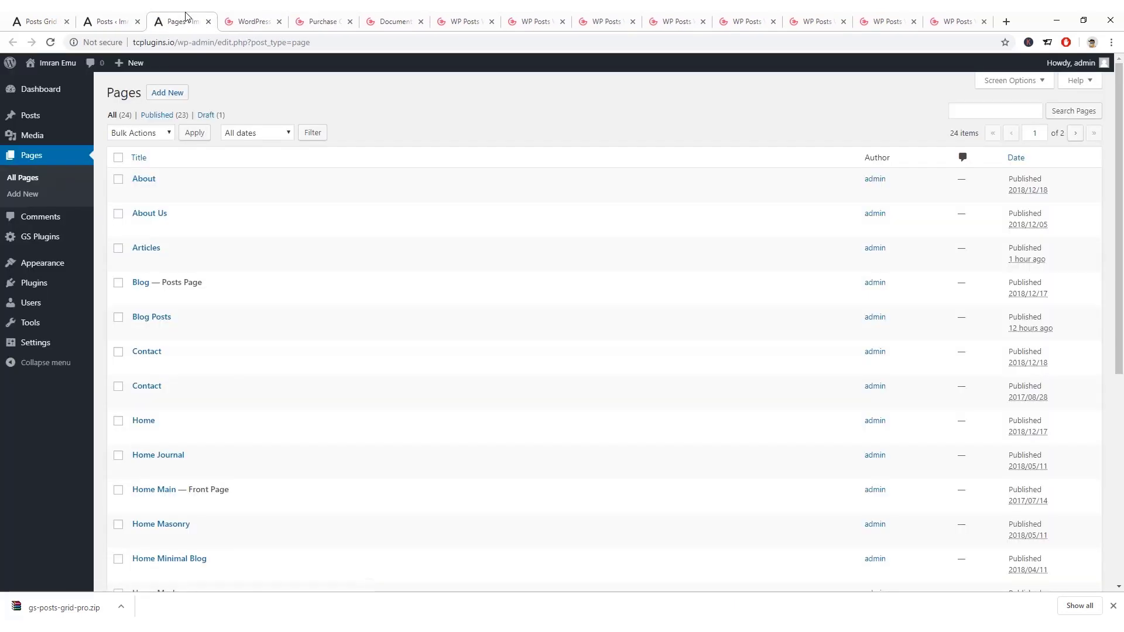
scroll(232, 369, "down", 5)
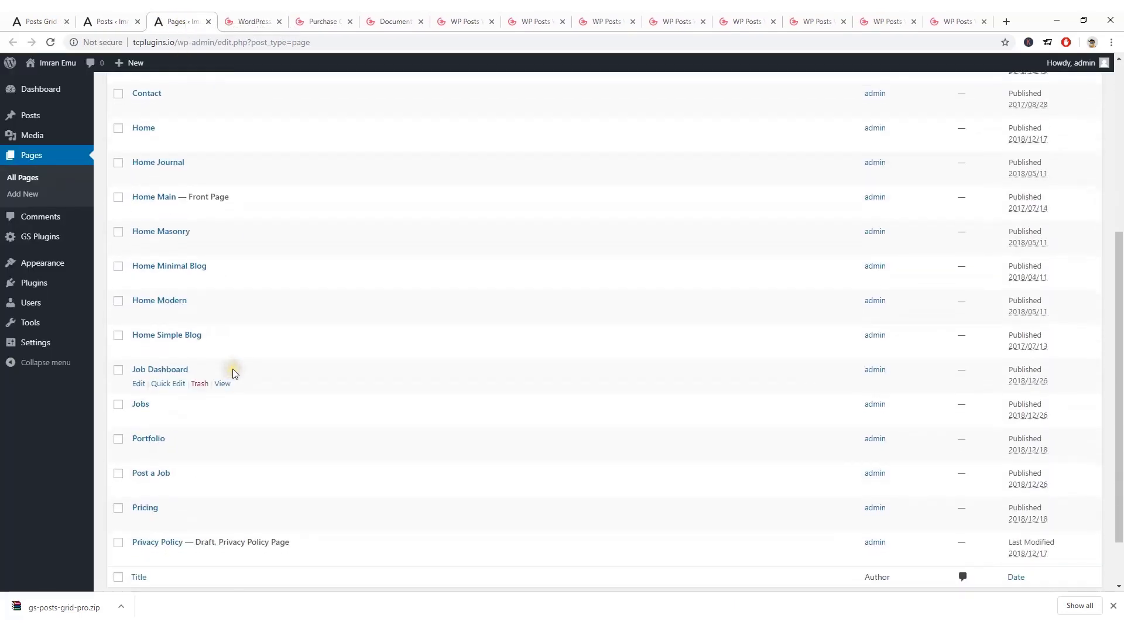
scroll(233, 373, "down", 2)
scroll(233, 367, "up", 7)
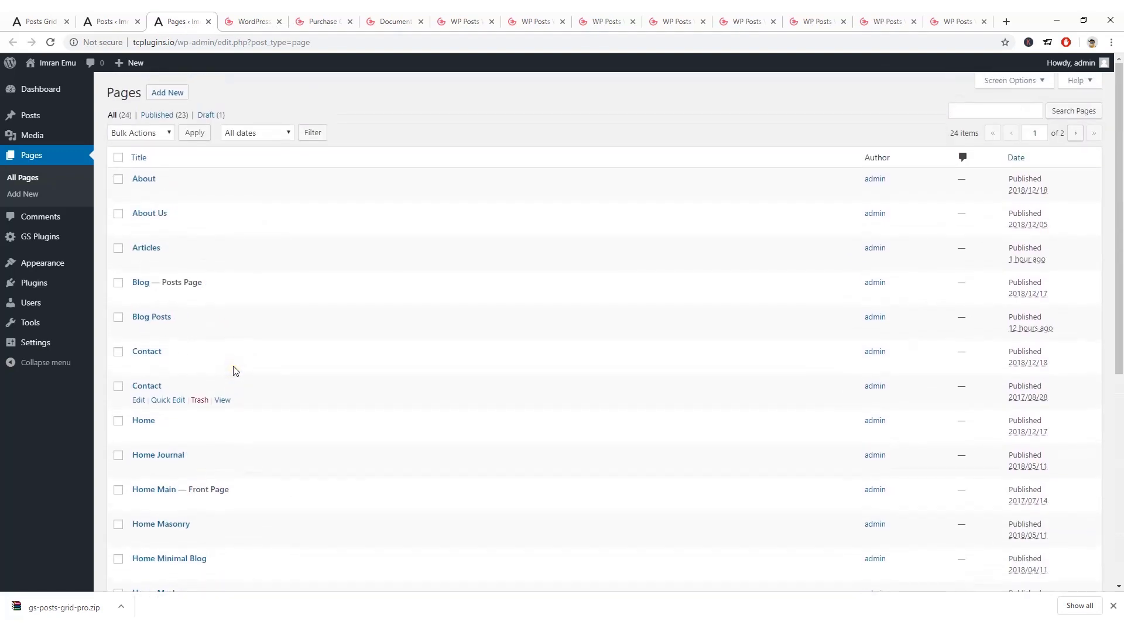
Bulk-trash all selected pages, then the remaining four, leaving the Pages list empty.
left_click(119, 157)
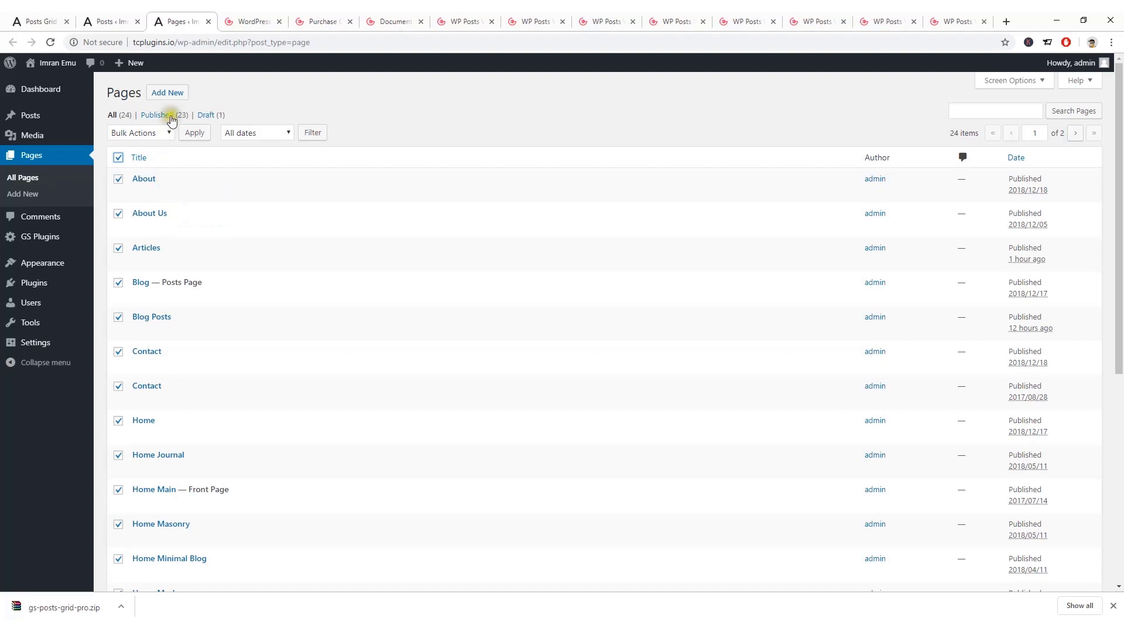
left_click(167, 132)
left_click(149, 168)
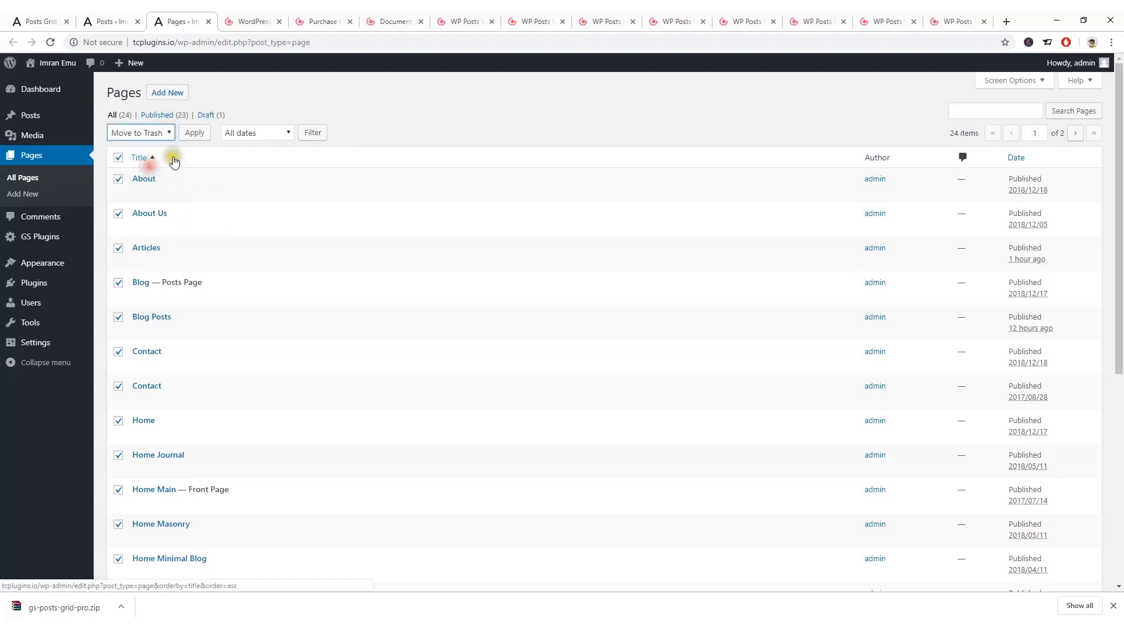
left_click(196, 134)
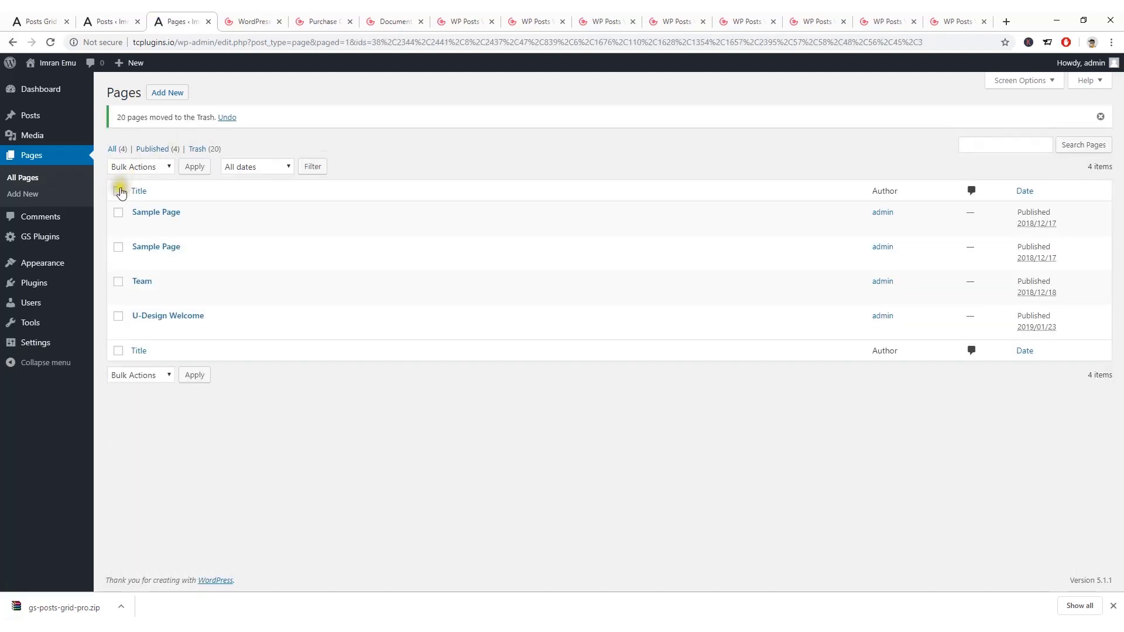
left_click(163, 167)
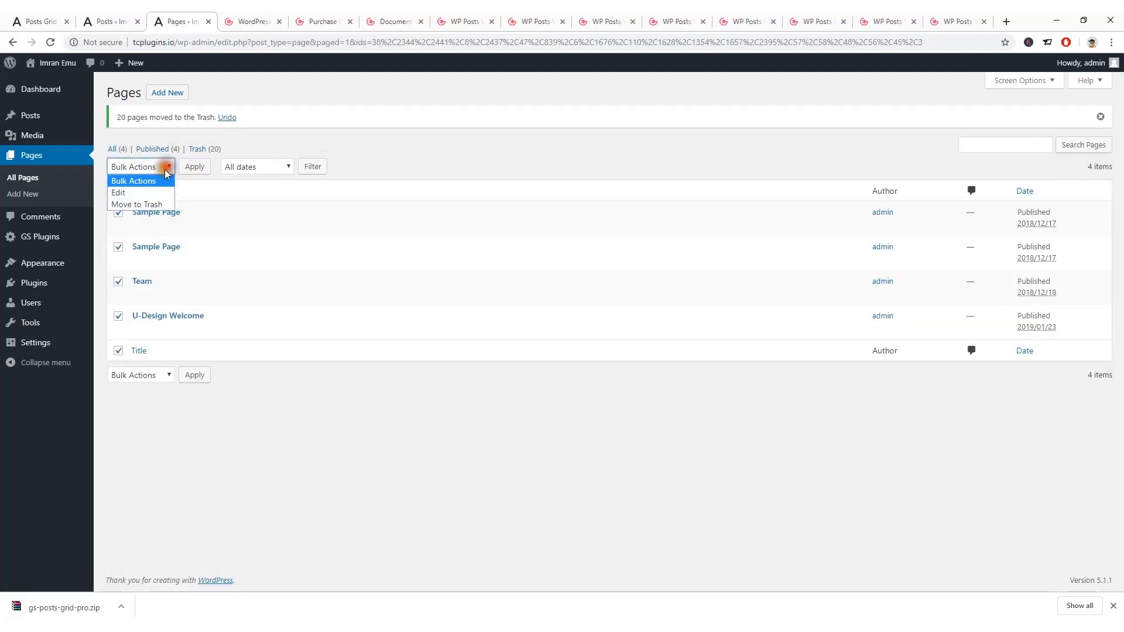
left_click(157, 205)
left_click(195, 169)
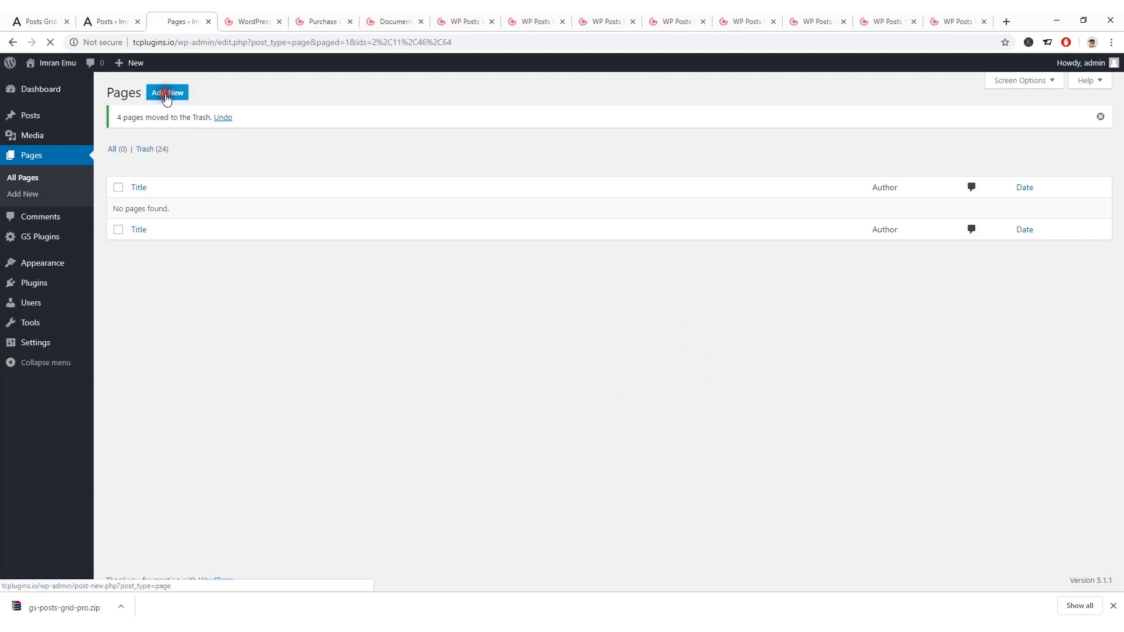
Start a new page titled 'MASONRY – ONE', copied from the demo page heading.
left_click(165, 95)
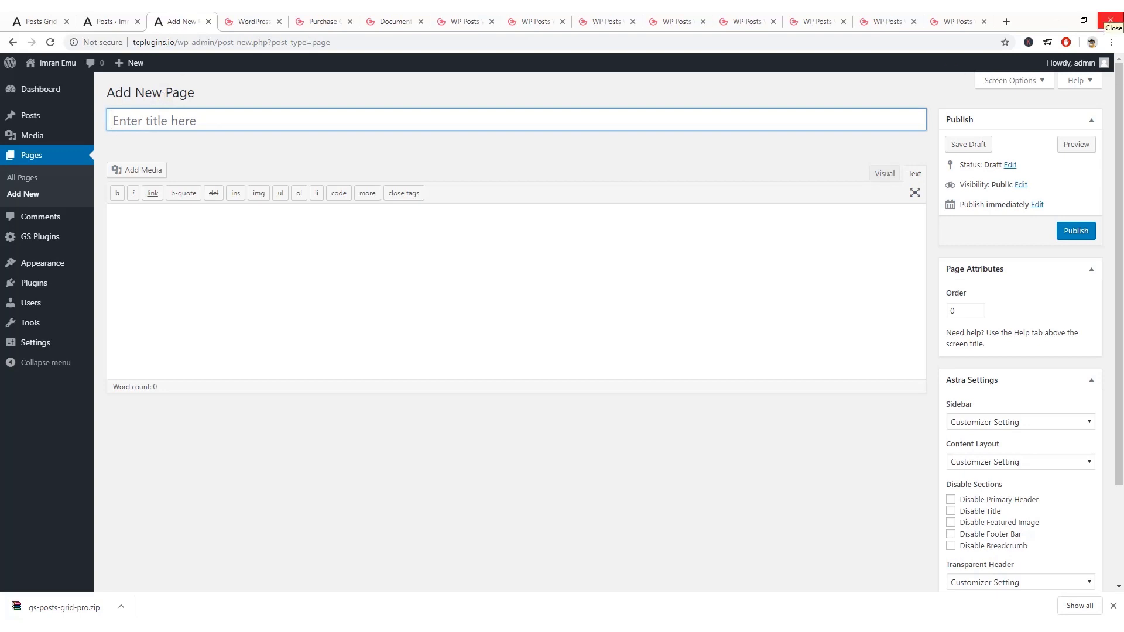
left_click(954, 23)
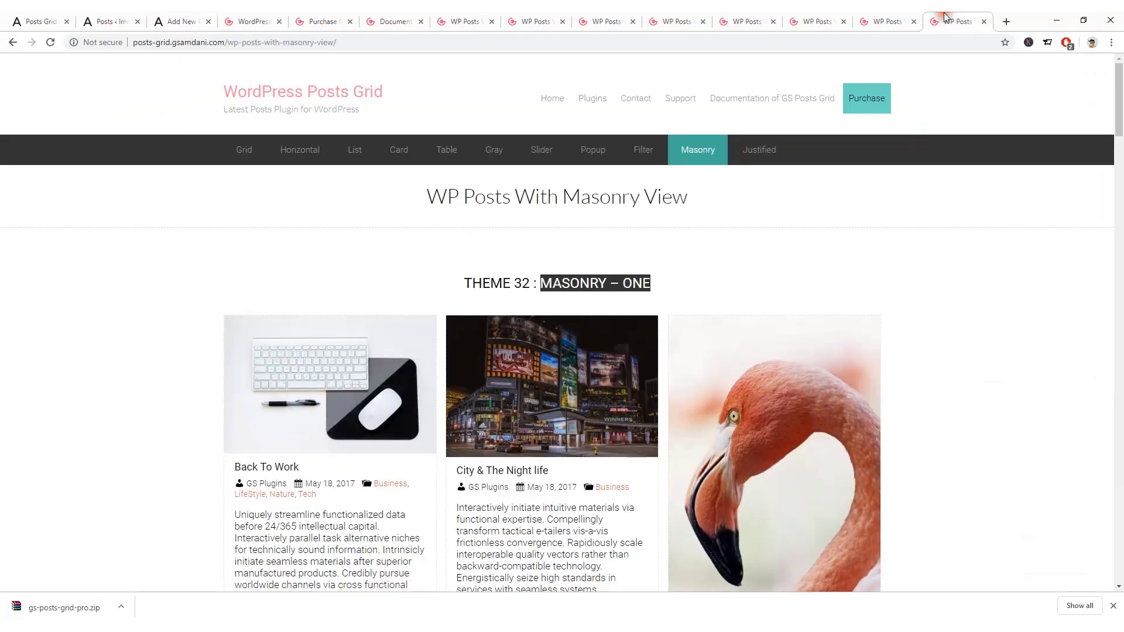
right_click(627, 285)
left_click(644, 295)
left_click(131, 14)
left_click(183, 23)
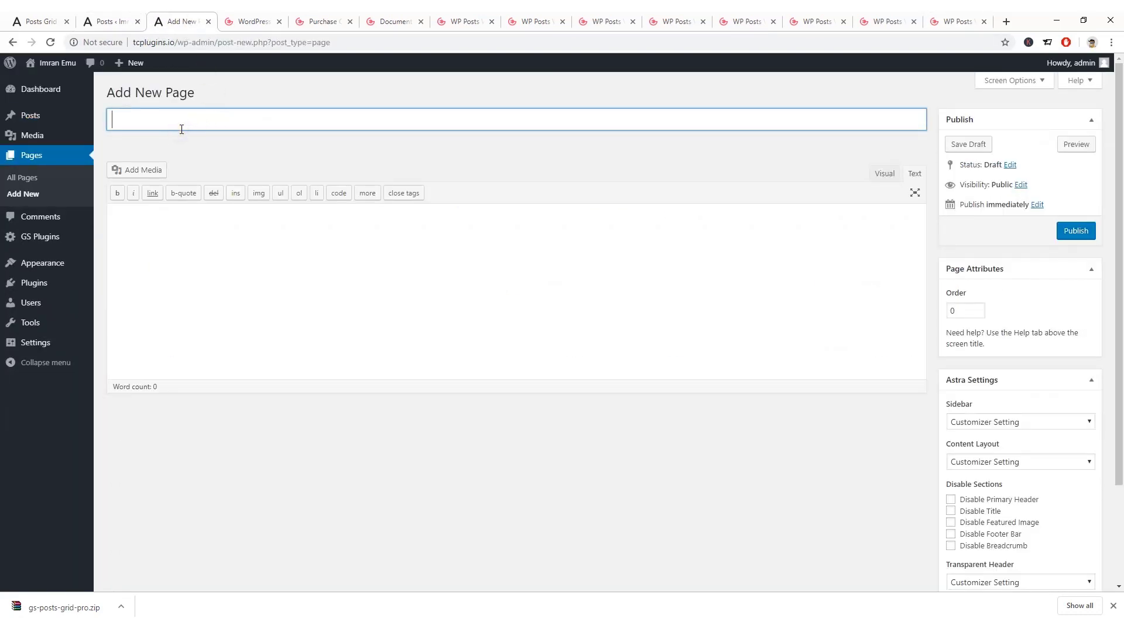
key("ctrl+v")
left_click(241, 251)
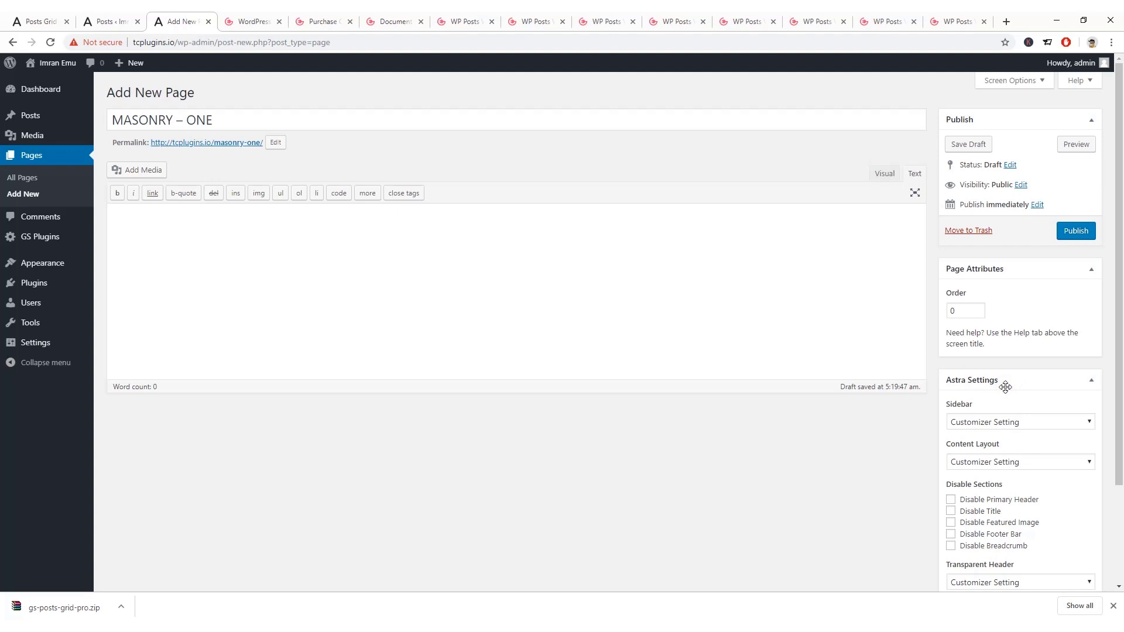
Set No Sidebar and Full Width / Contained layout, then publish the page.
left_click(991, 423)
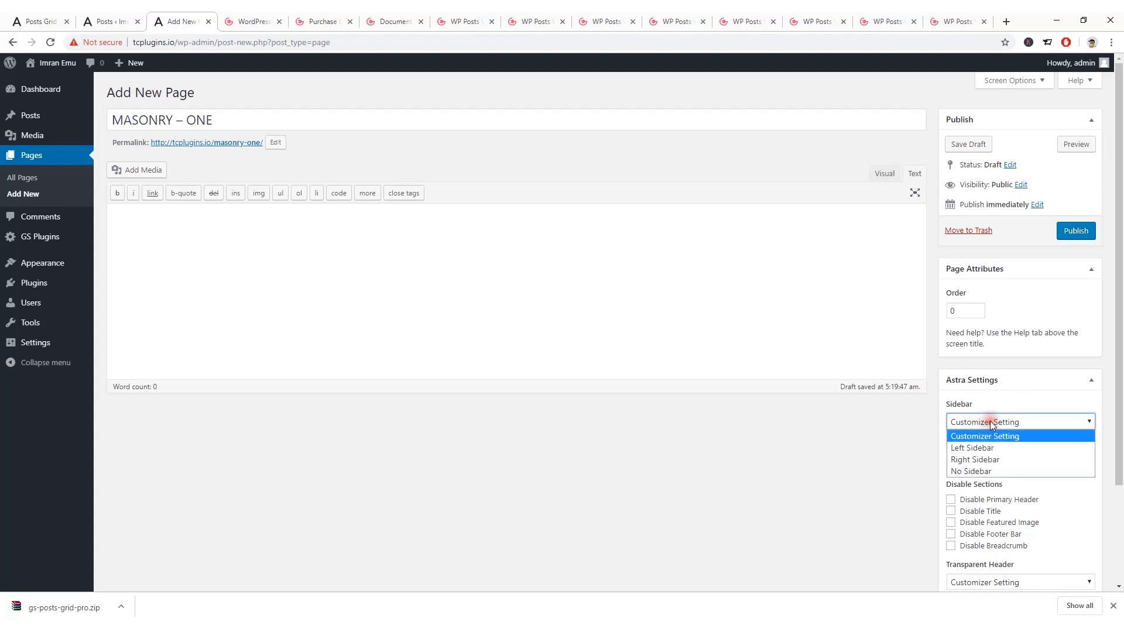
left_click(983, 472)
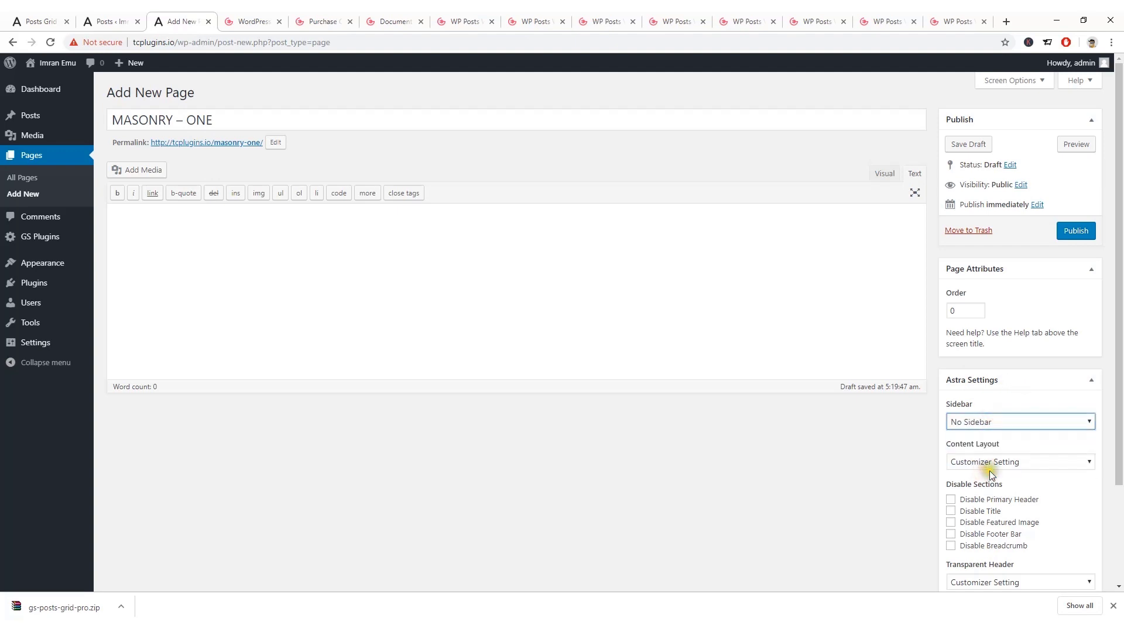
scroll(995, 471, "down", 2)
left_click(1024, 460)
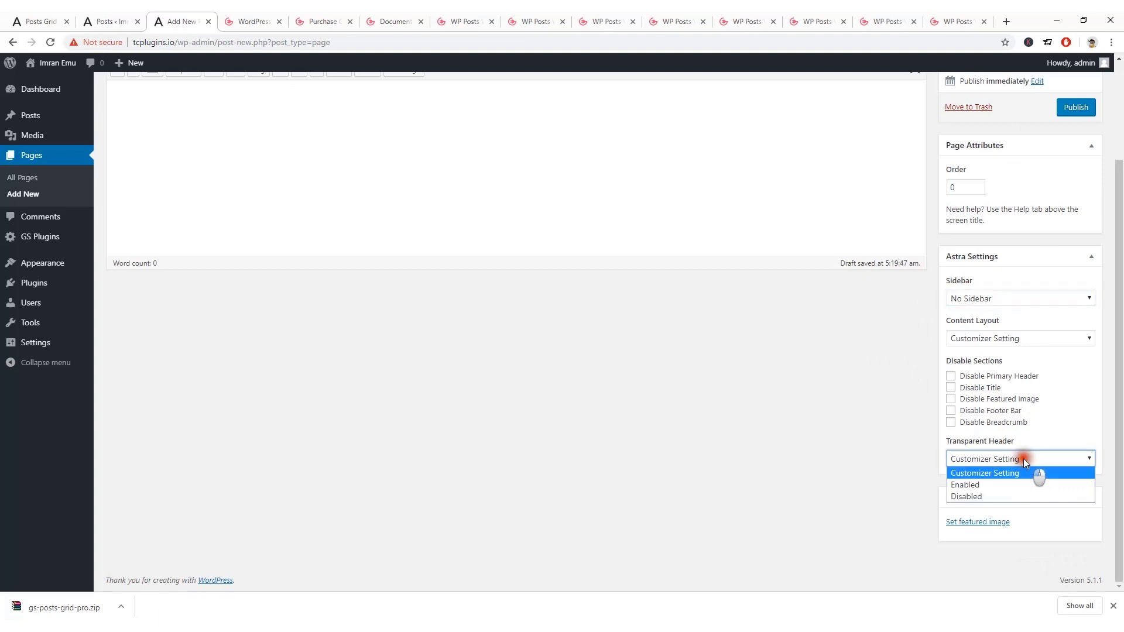
left_click(1025, 339)
left_click(1020, 391)
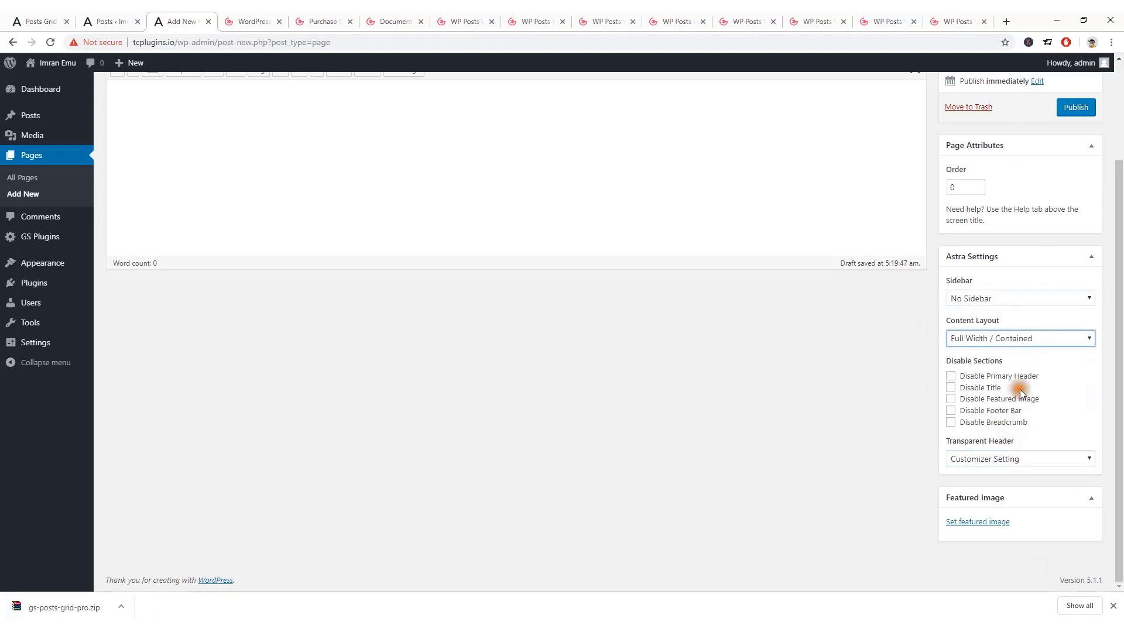
scroll(883, 369, "up", 2)
left_click(1076, 232)
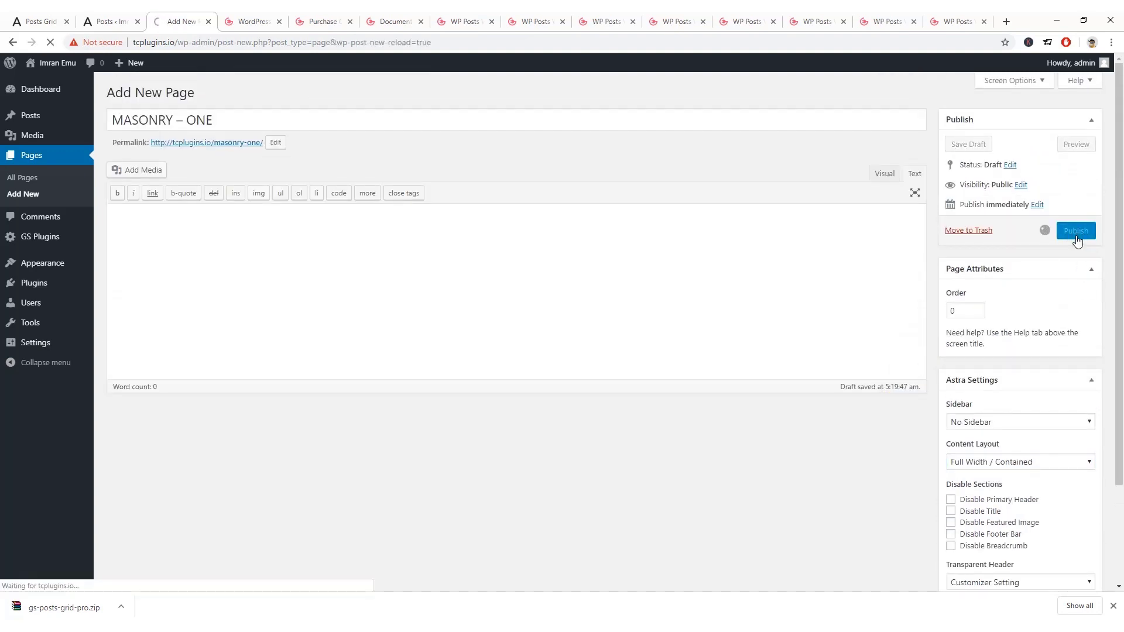
Copy the Theme 32 Masonry – One shortcode from the demo site and return to the editor.
left_click(966, 19)
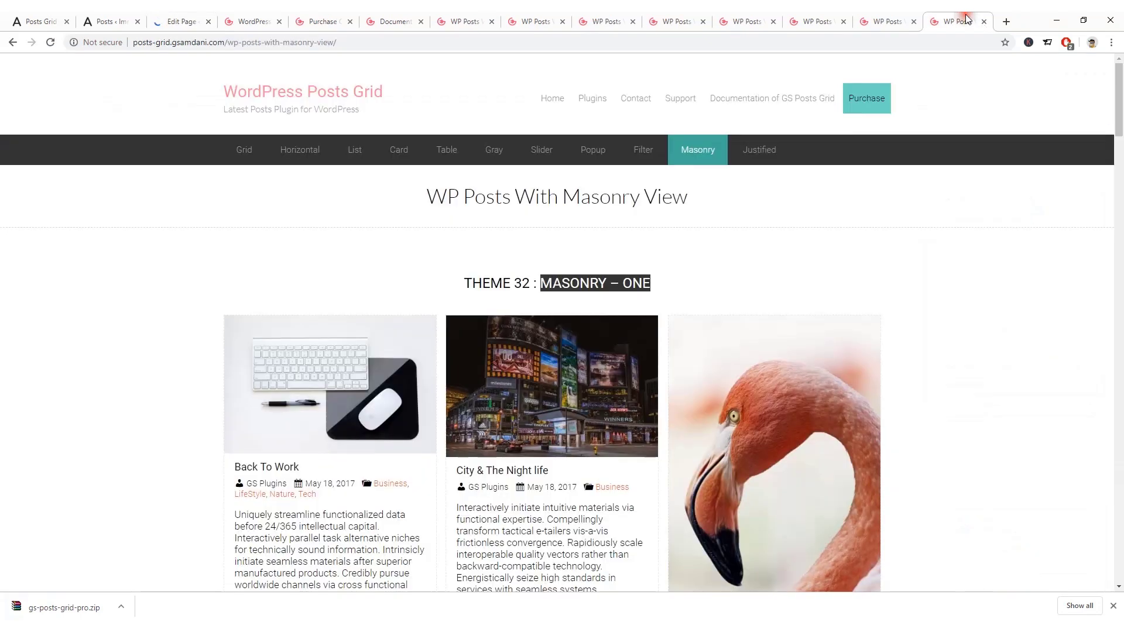
scroll(606, 404, "down", 20)
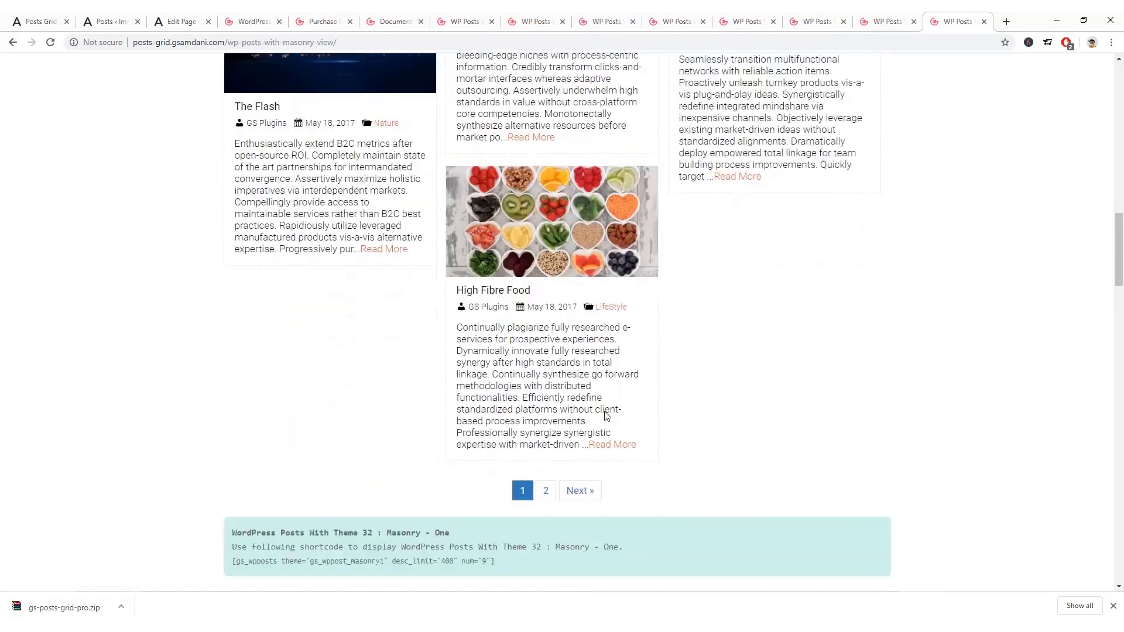
scroll(563, 400, "up", 20)
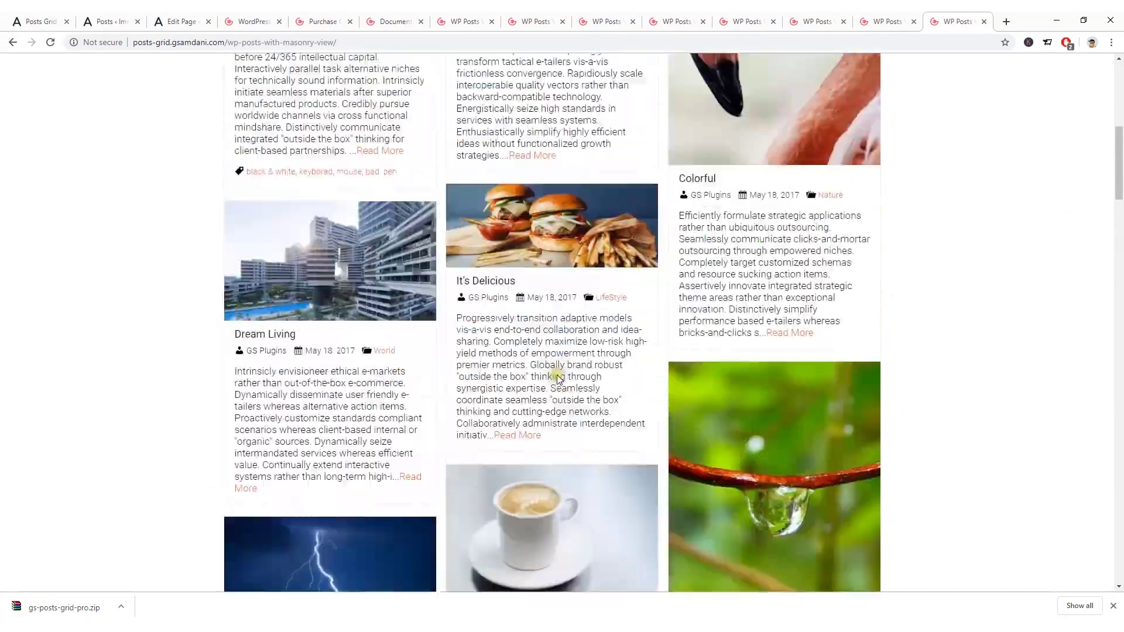
scroll(535, 363, "down", 3)
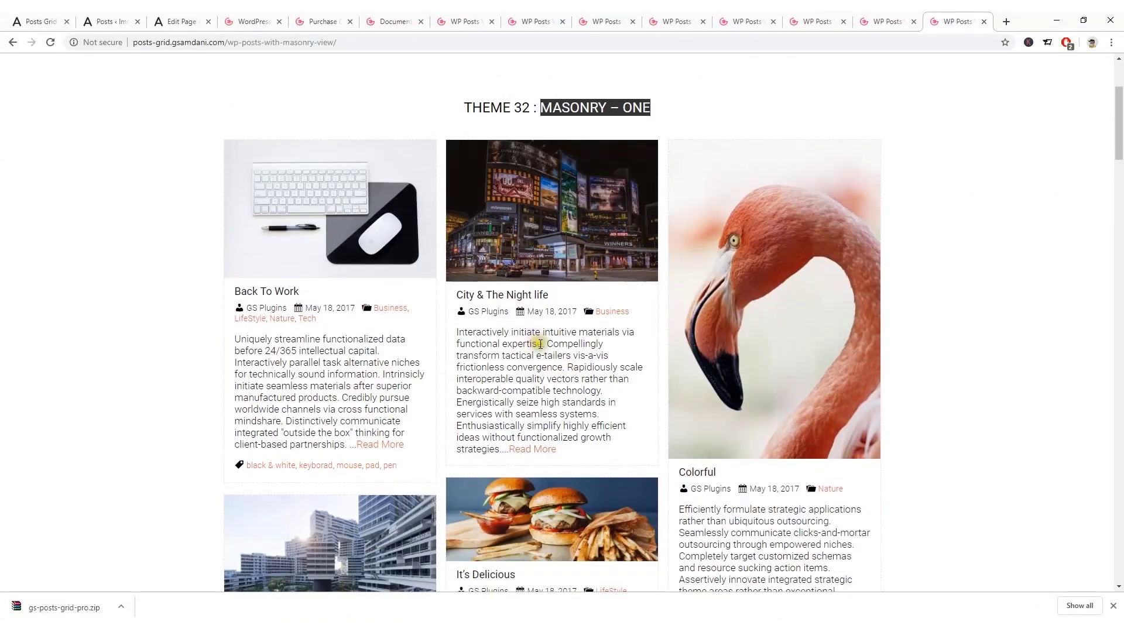
scroll(536, 357, "down", 4)
scroll(538, 355, "up", 1)
scroll(538, 355, "down", 18)
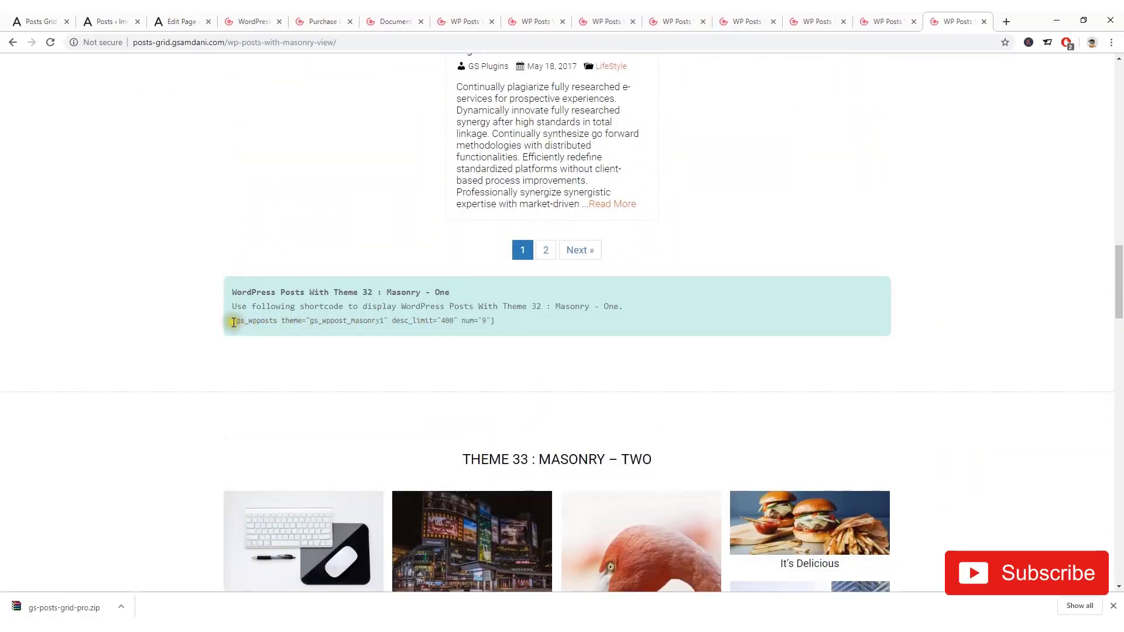
left_click_drag(233, 321, 511, 333)
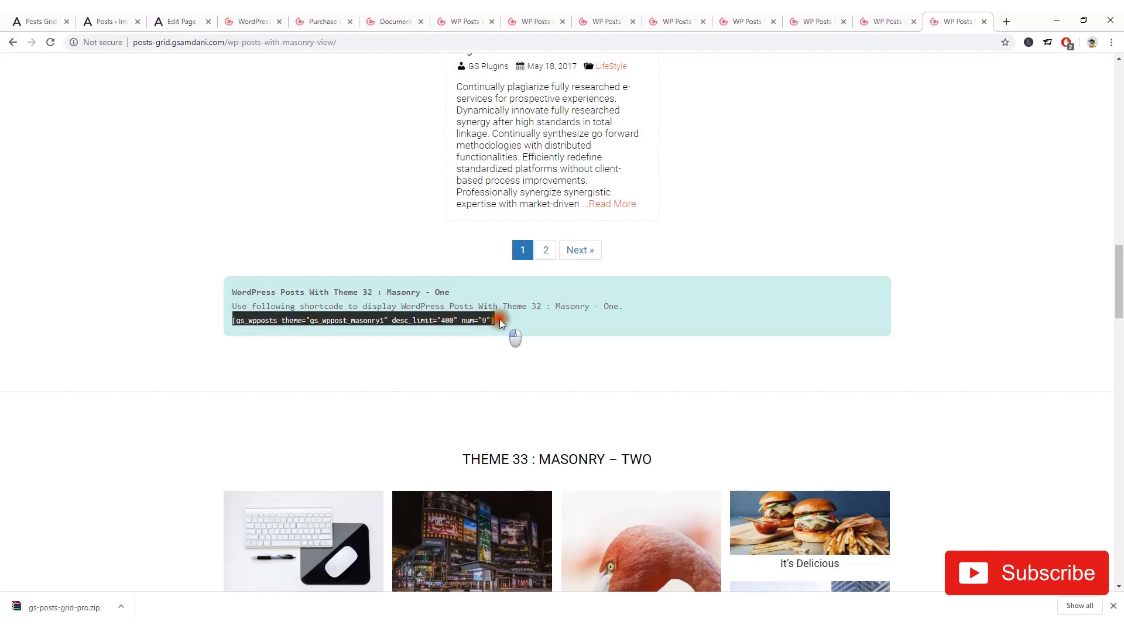
right_click(484, 323)
left_click(502, 333)
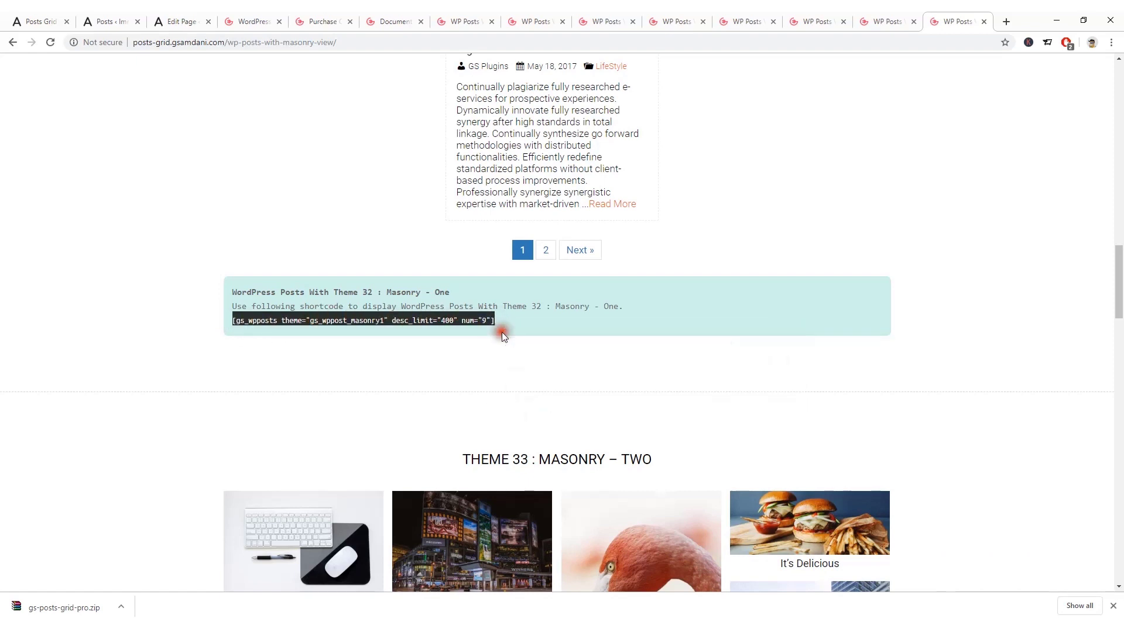
left_click(177, 23)
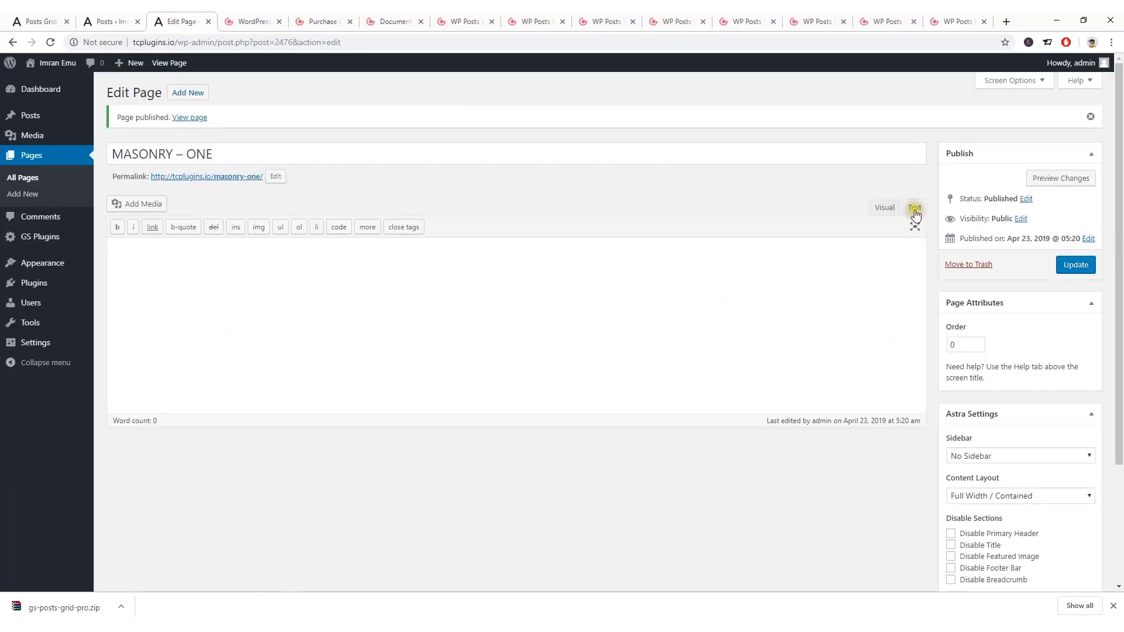
Paste the gs_wpposts_masonry1 shortcode into the content, update, and open the live page in a new tab.
left_click(269, 279)
key("ctrl+v")
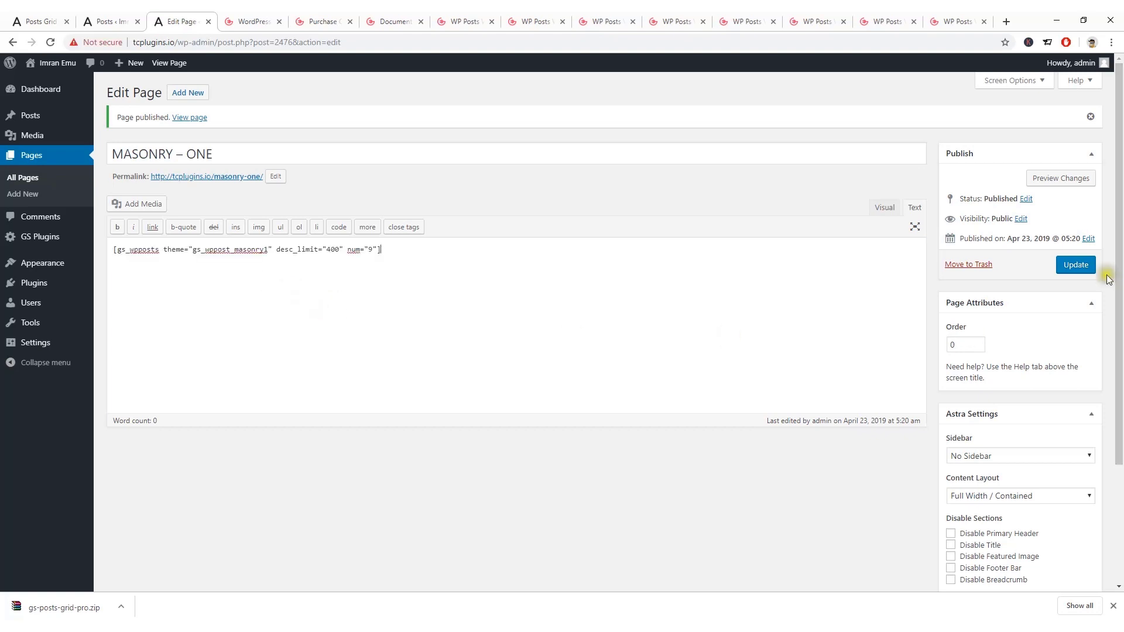
left_click(1076, 267)
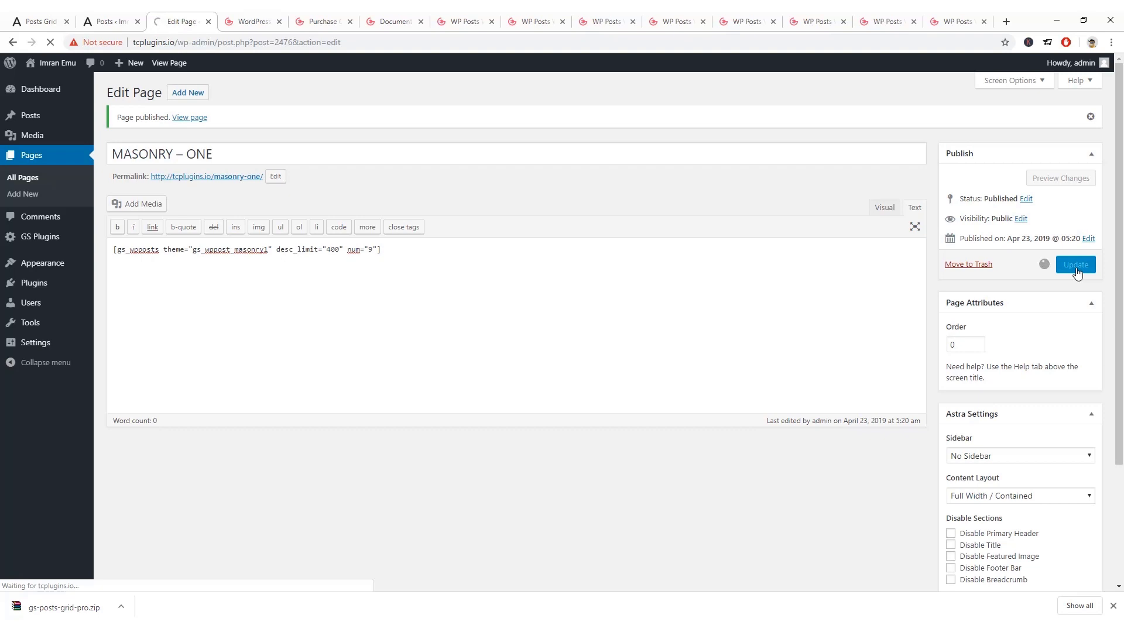
right_click(186, 122)
left_click(216, 129)
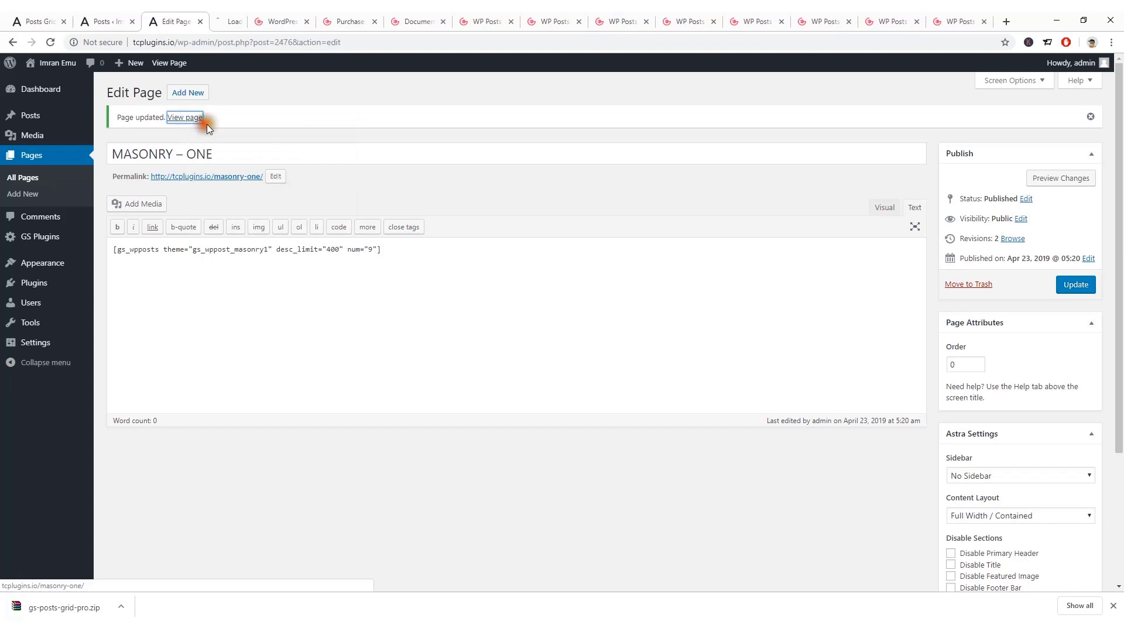
Check the live page's nine masonry post cards and pagination, then return to the Masonry demo.
left_click(239, 18)
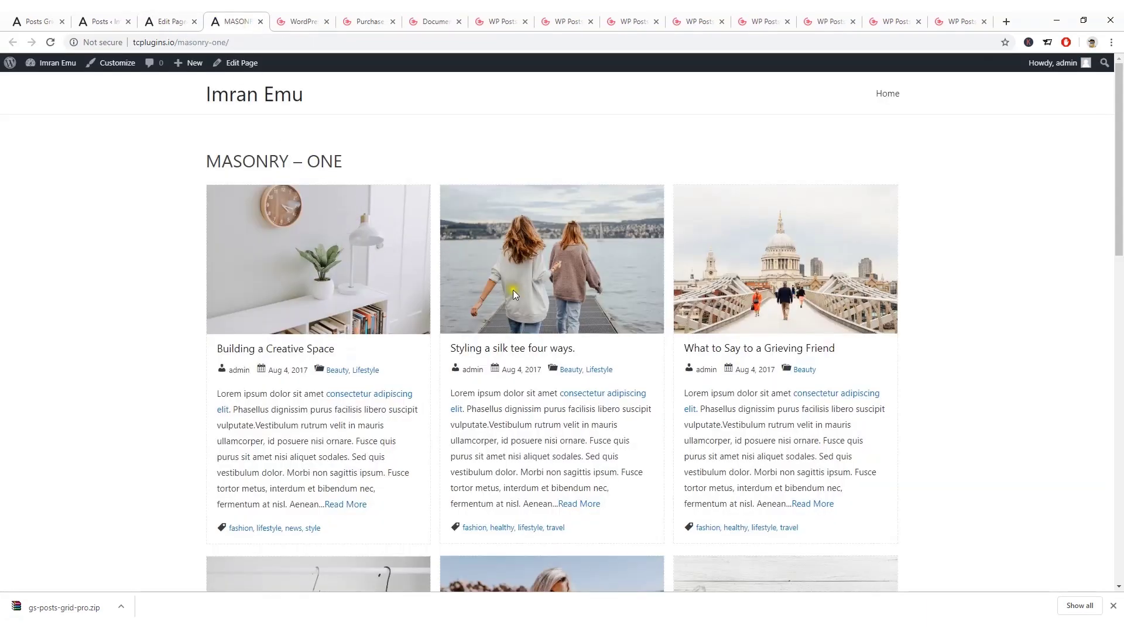
scroll(709, 299, "down", 5)
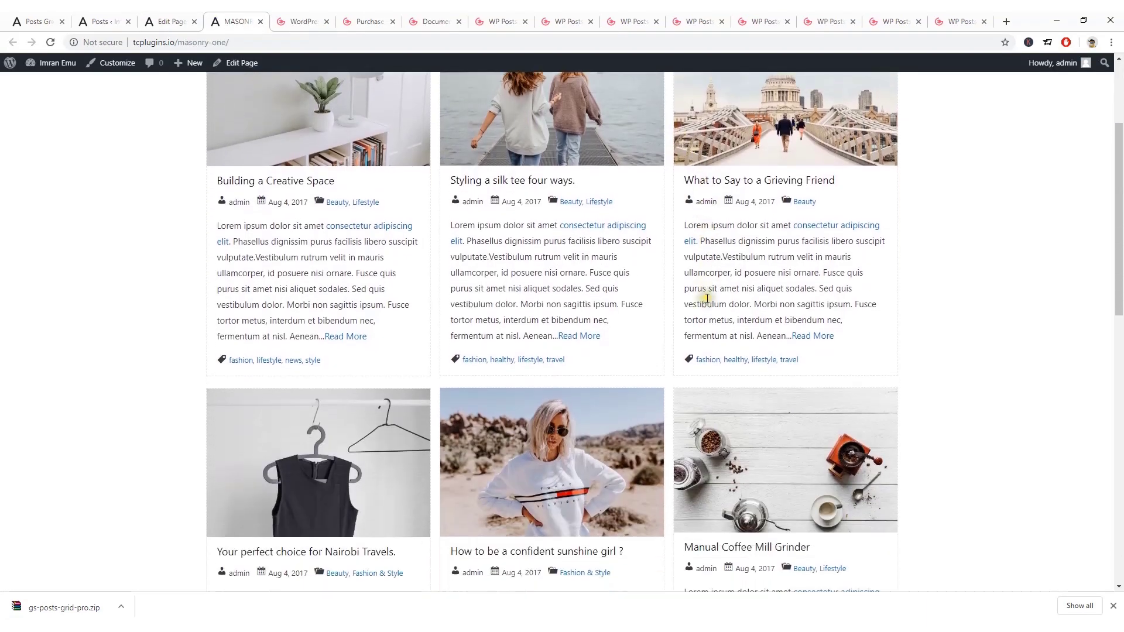
scroll(712, 332, "down", 7)
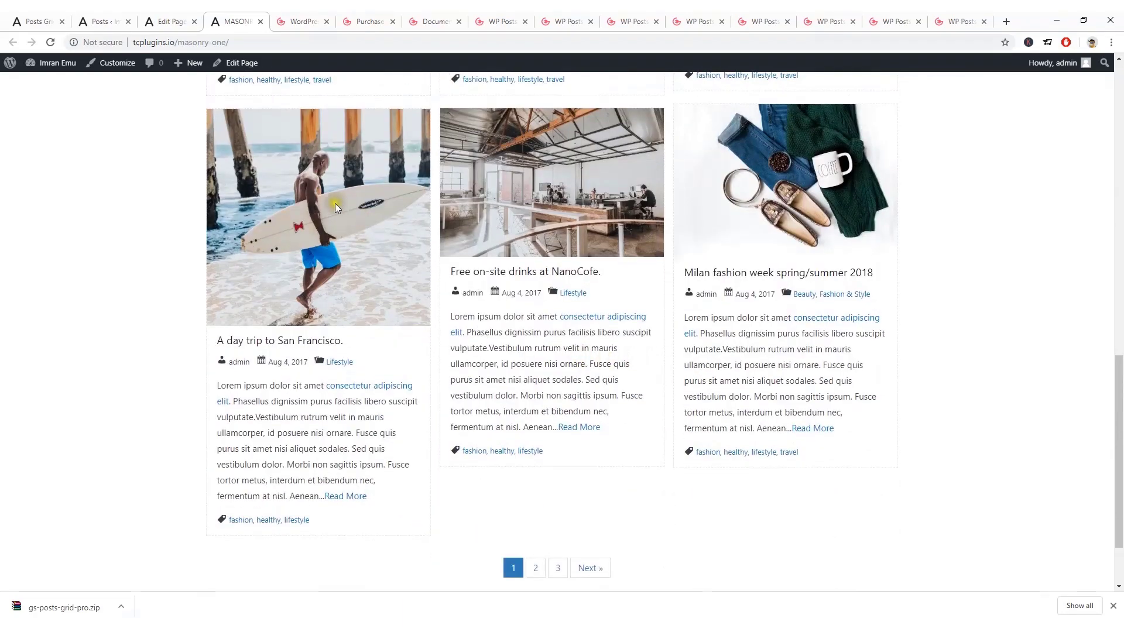
scroll(548, 295, "down", 1)
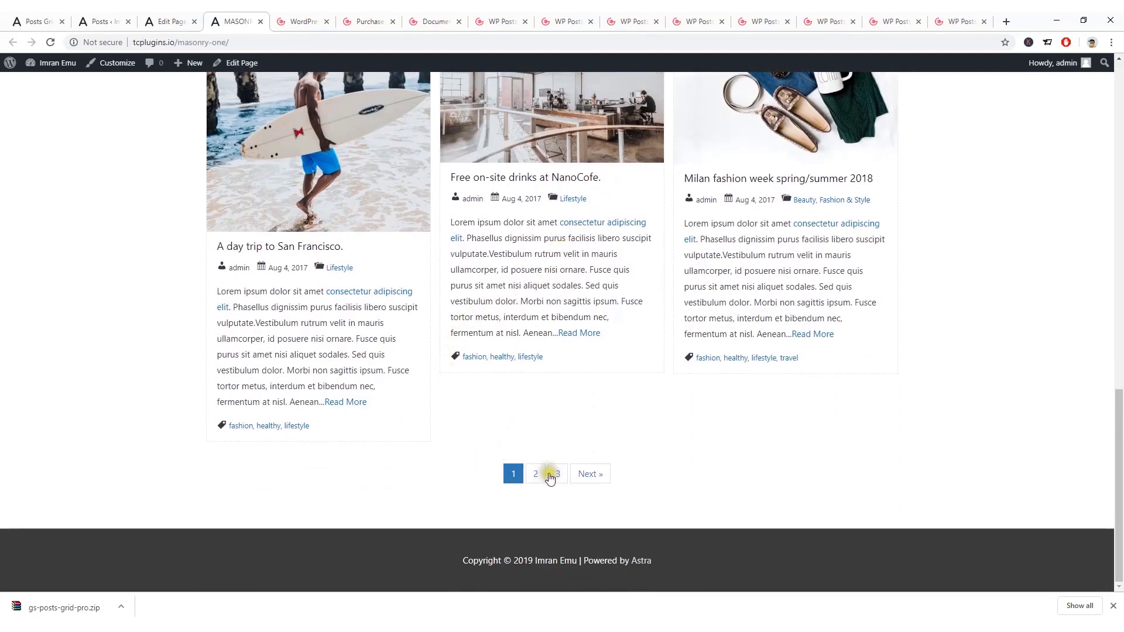
scroll(582, 475, "up", 10)
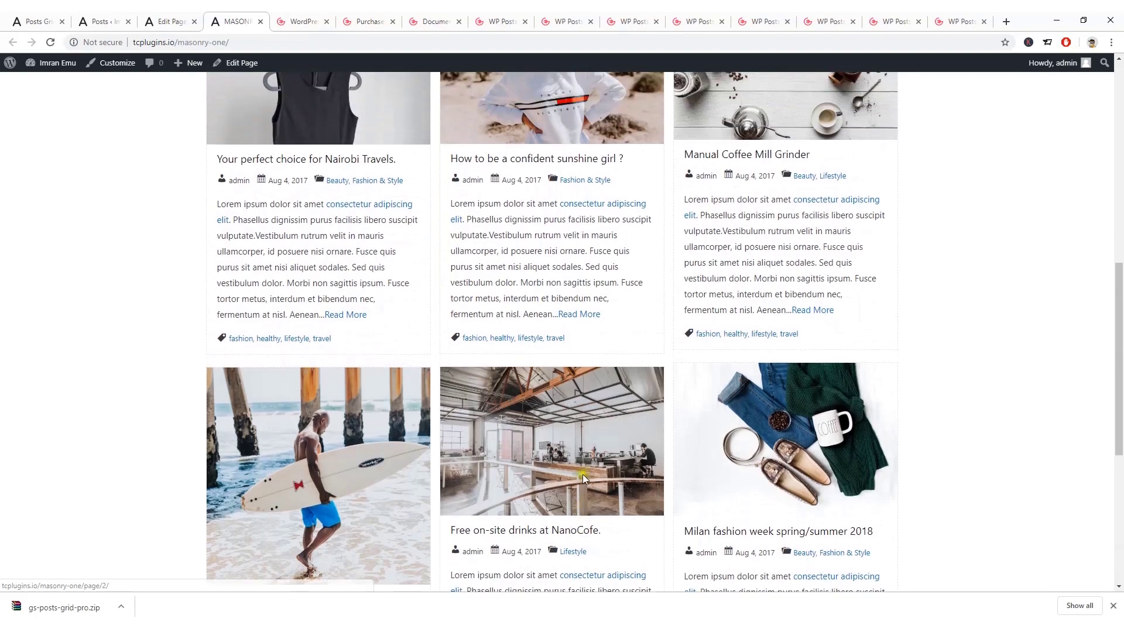
scroll(584, 477, "up", 4)
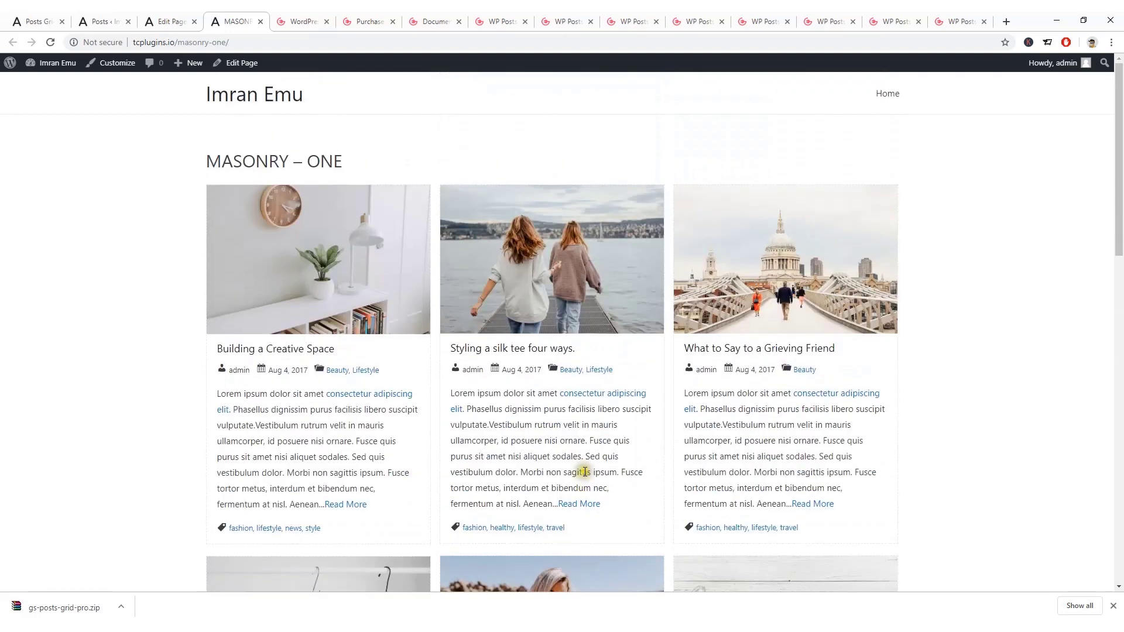
left_click(958, 17)
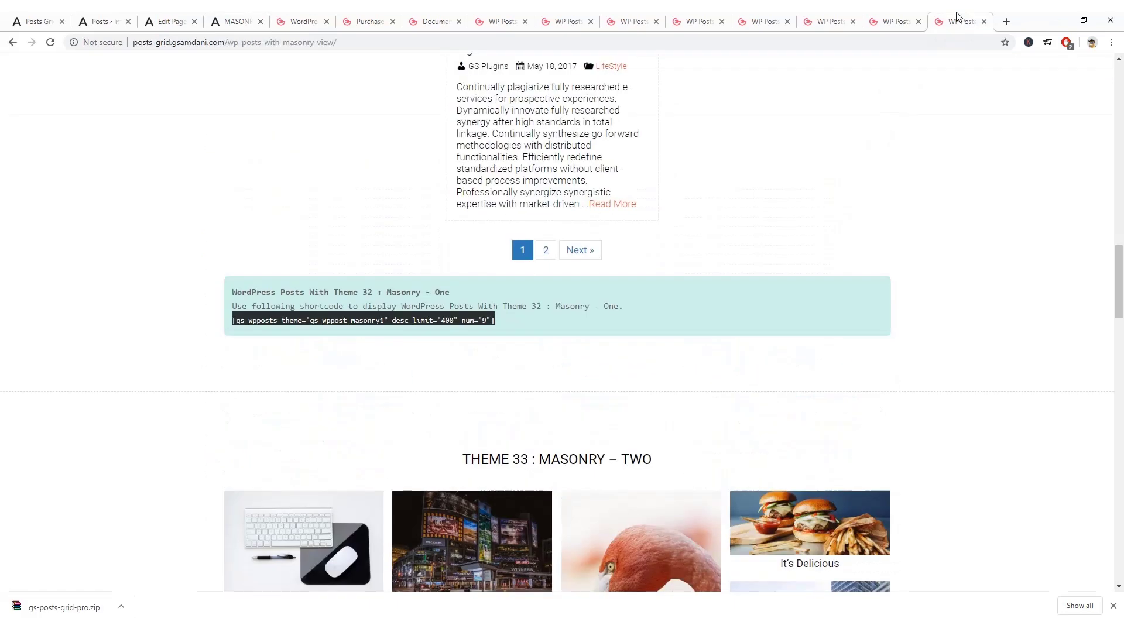
Copy the Theme 18 Card – Square Bottom Info shortcode from the Card View demo page.
left_click(892, 16)
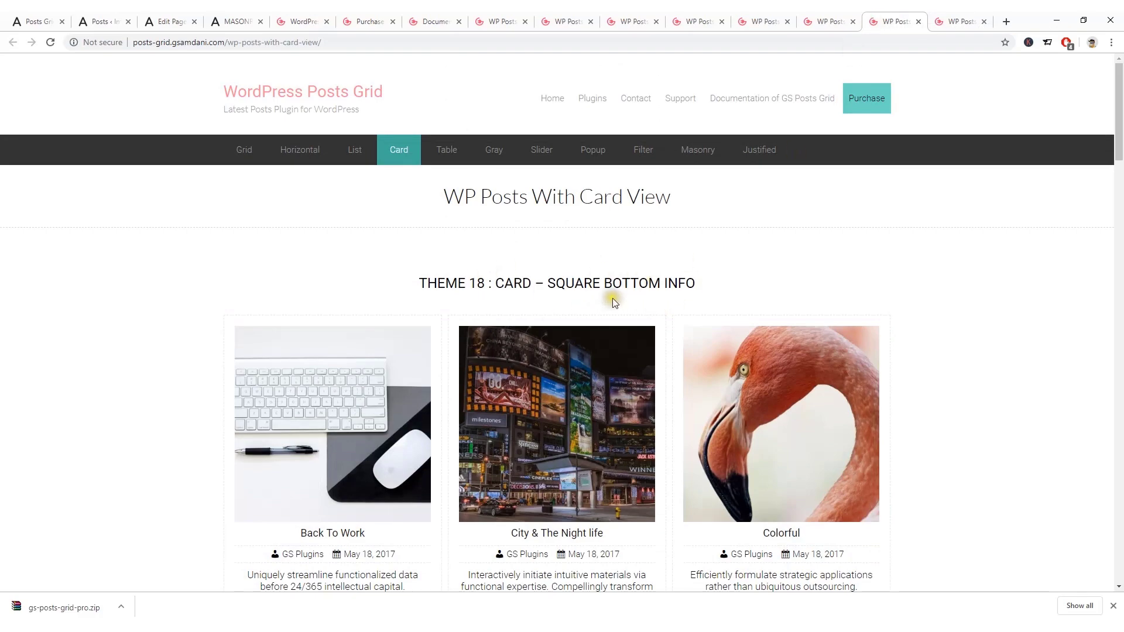
scroll(612, 300, "down", 9)
scroll(614, 309, "down", 13)
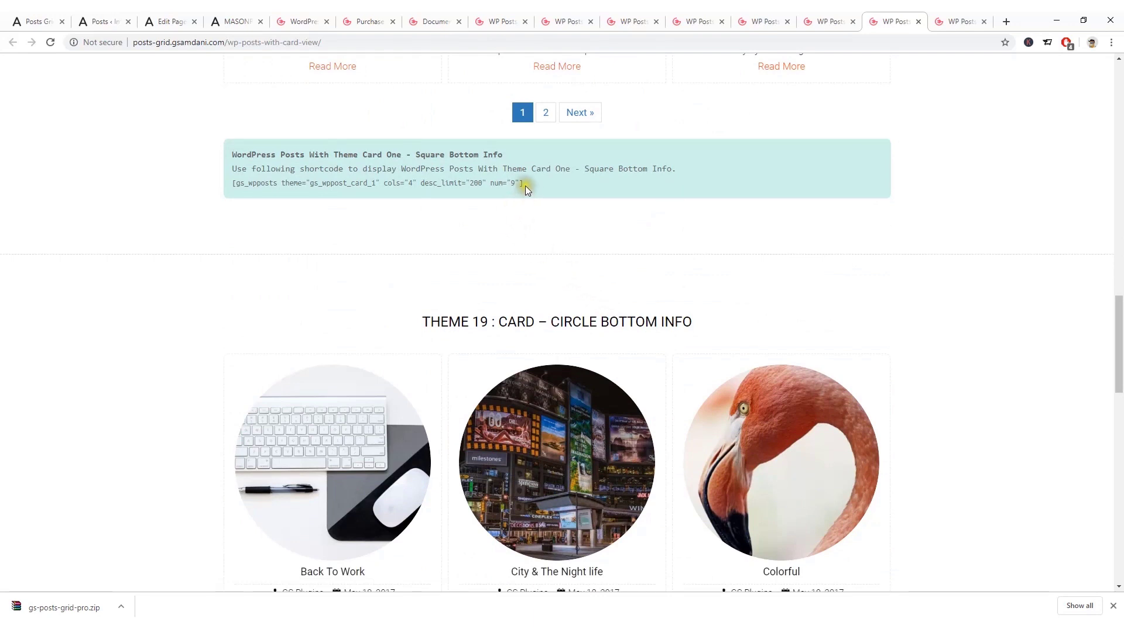
left_click_drag(523, 184, 234, 186)
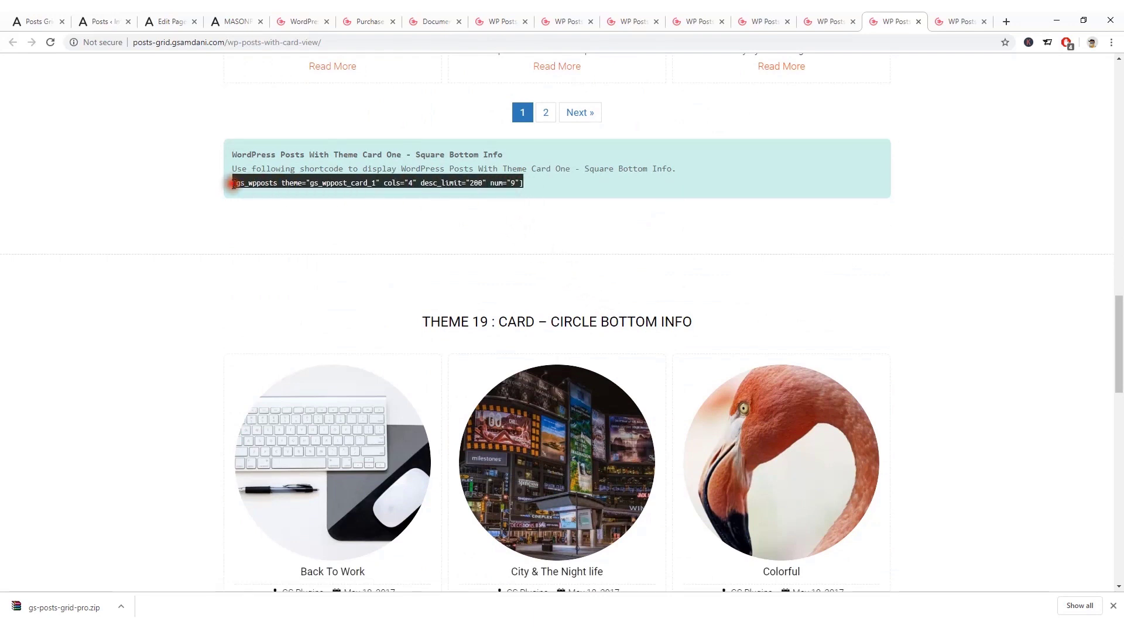
right_click(248, 199)
left_click(259, 195)
left_click(189, 19)
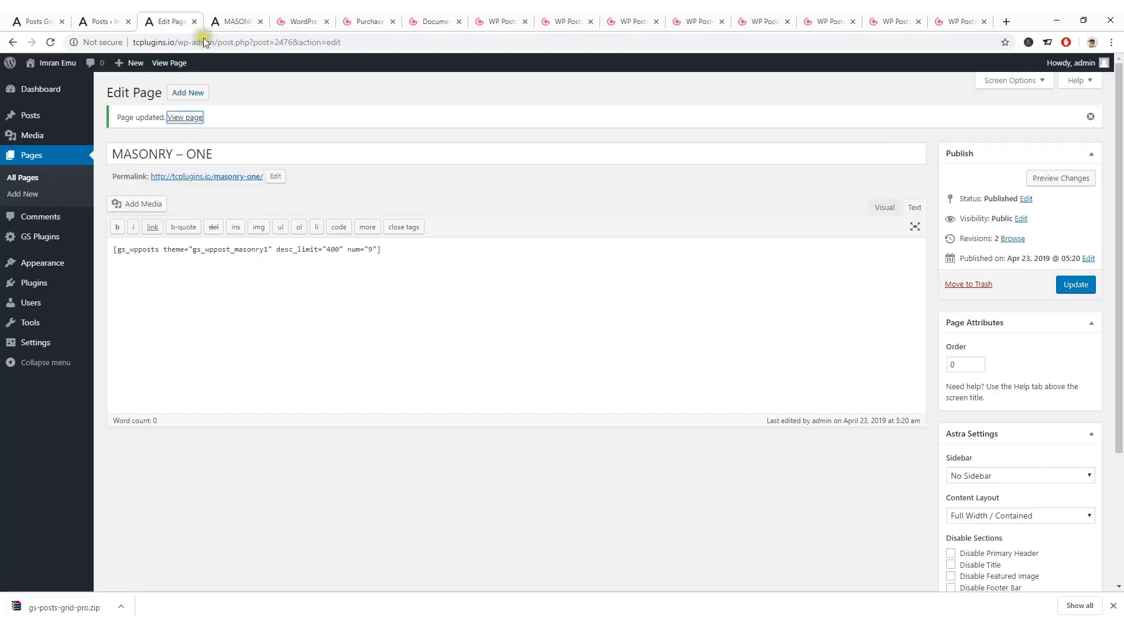
Create a new page titled 'Card View' and paste the card shortcode into its body.
left_click(399, 249)
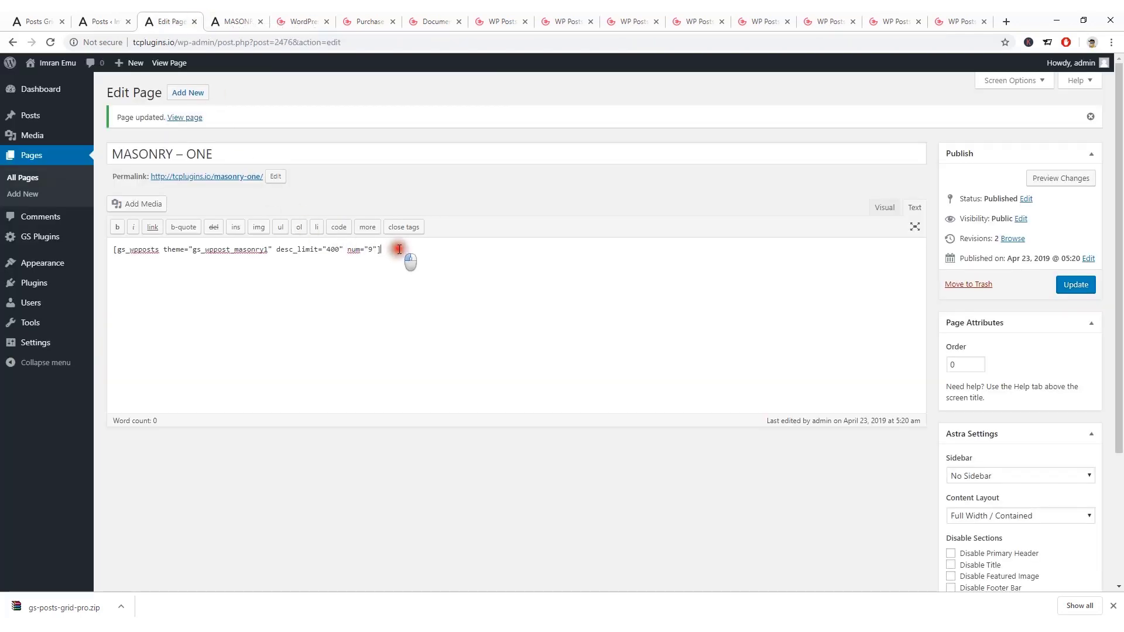
right_click(191, 96)
left_click(205, 99)
left_click(229, 20)
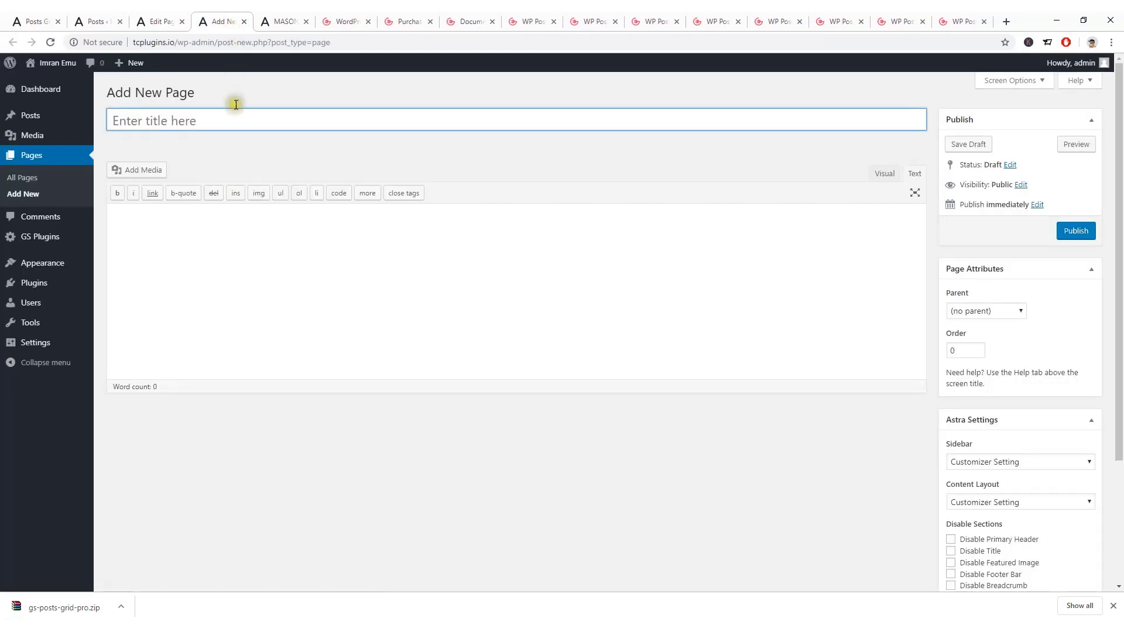
left_click(228, 261)
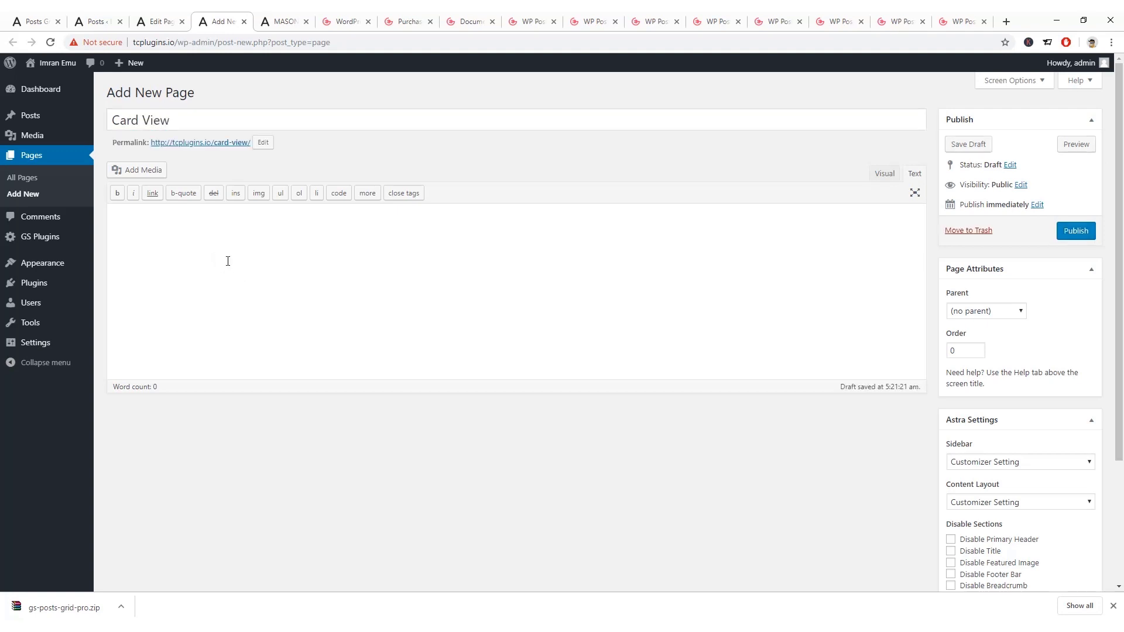
key("ctrl+v")
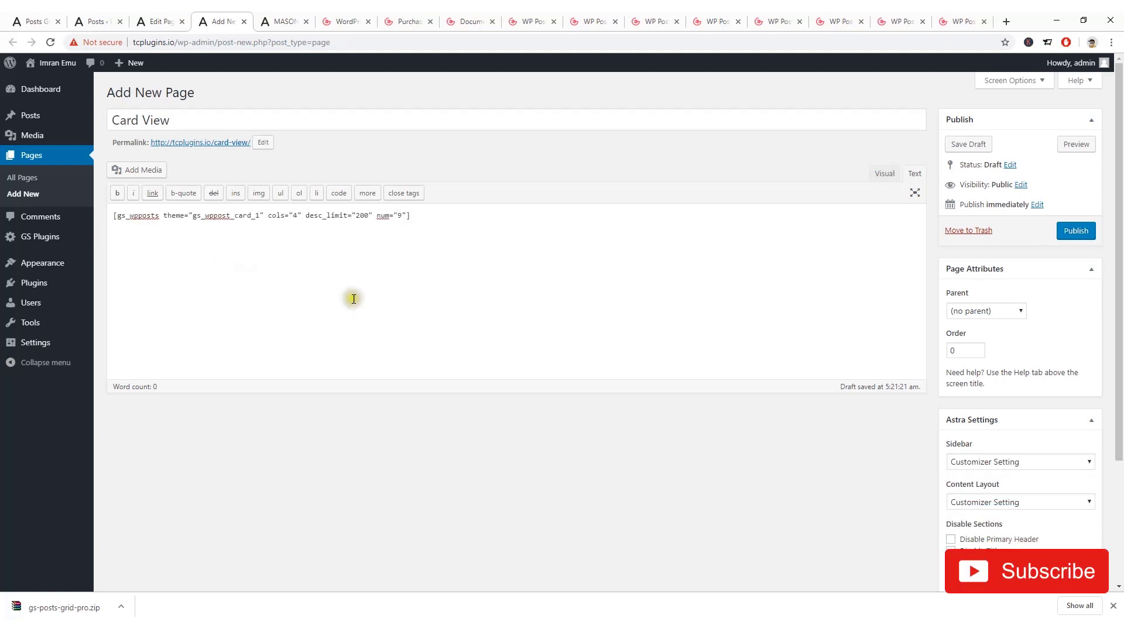
Set No Sidebar and Full Width / Contained layout, then publish the Card View page.
left_click(1038, 463)
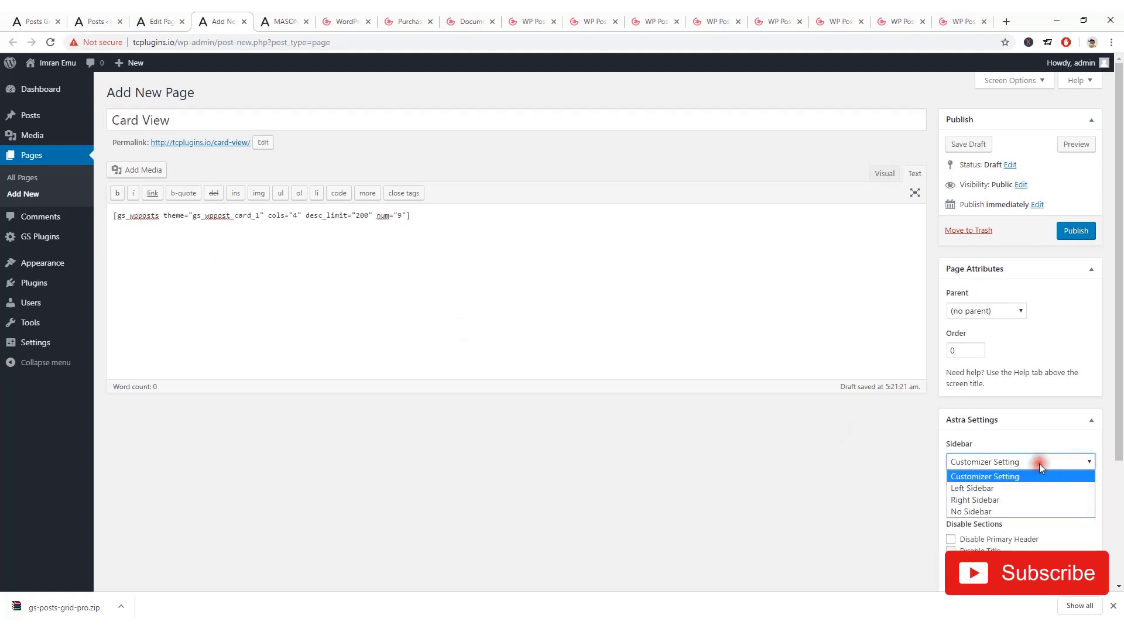
left_click(1001, 510)
scroll(1024, 481, "down", 3)
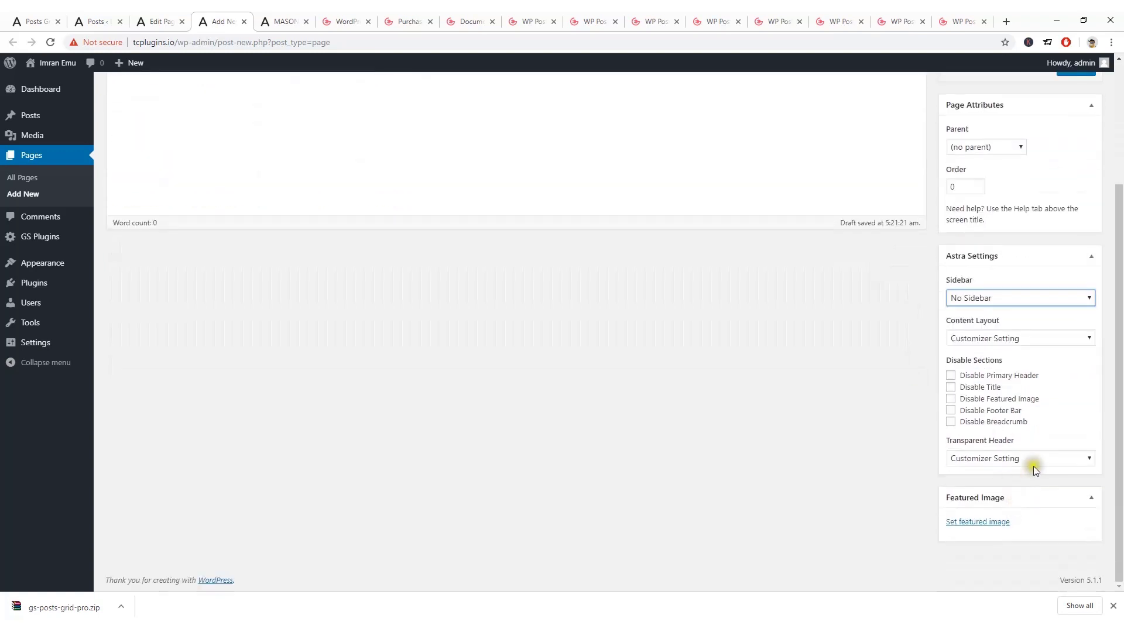
left_click(999, 339)
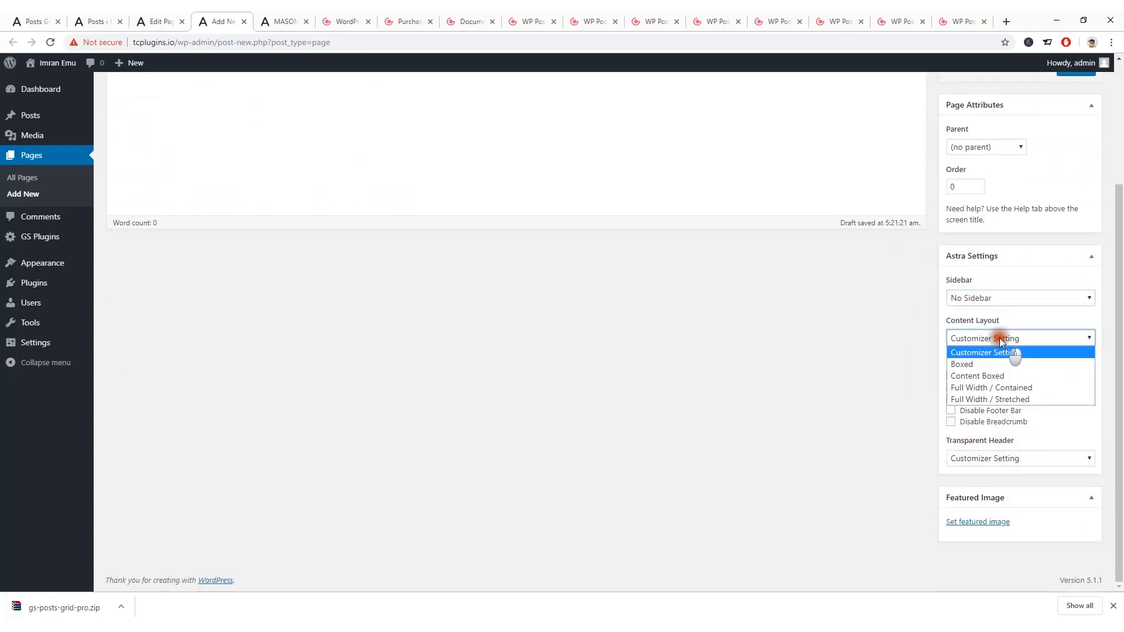
left_click(1023, 387)
scroll(921, 408, "up", 3)
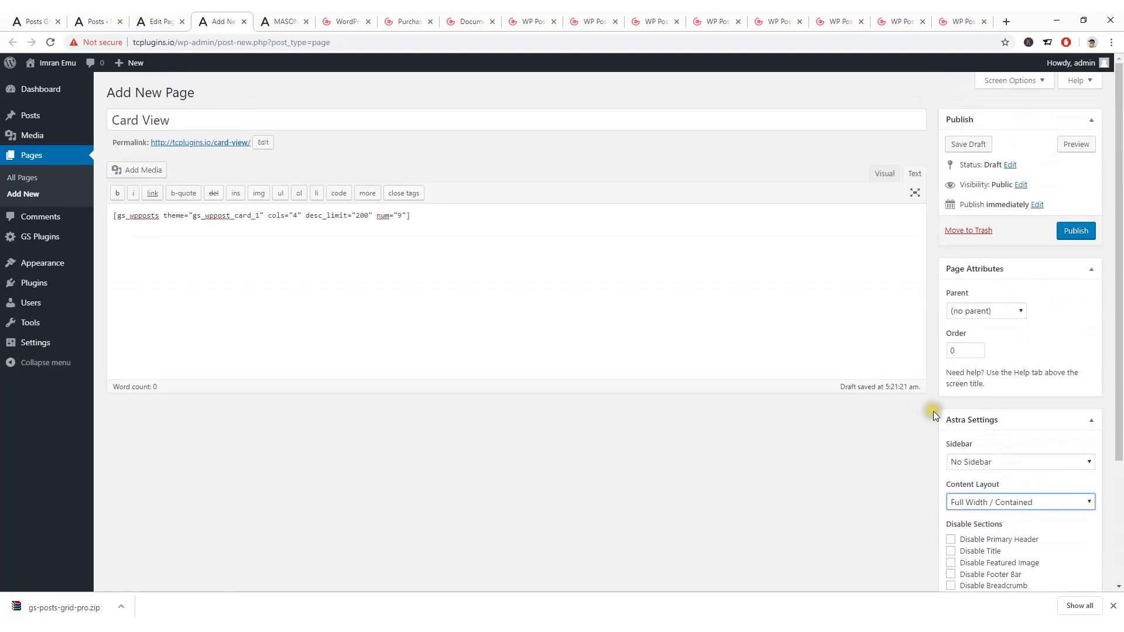
left_click(1077, 238)
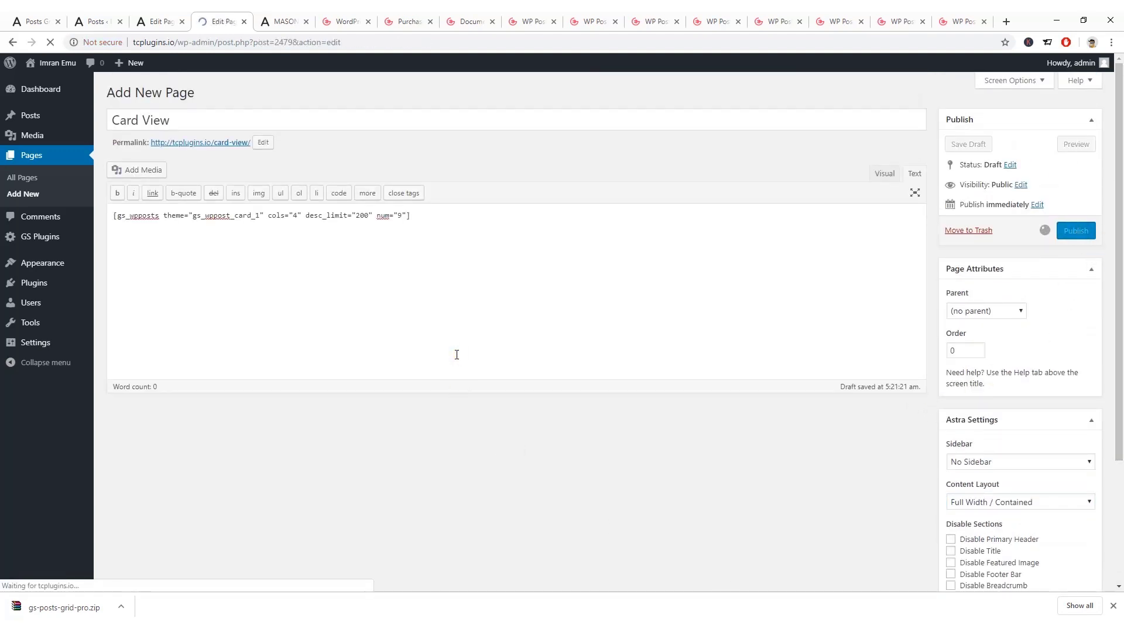
Open the live Card View page in a new tab and scroll through its square post cards.
right_click(188, 120)
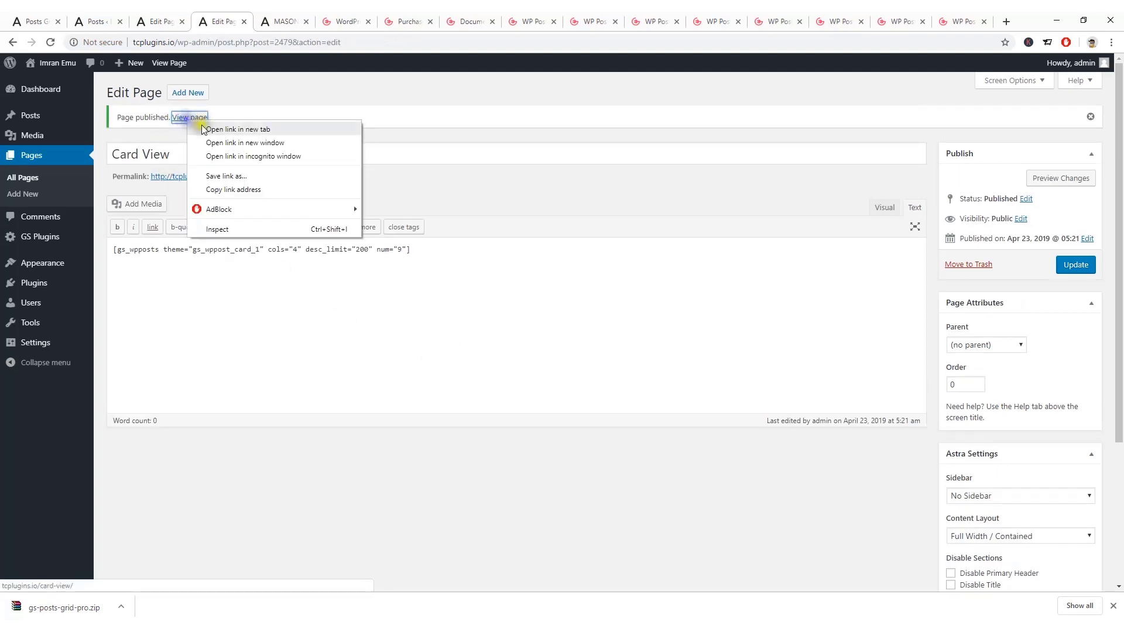
left_click(236, 128)
left_click(268, 21)
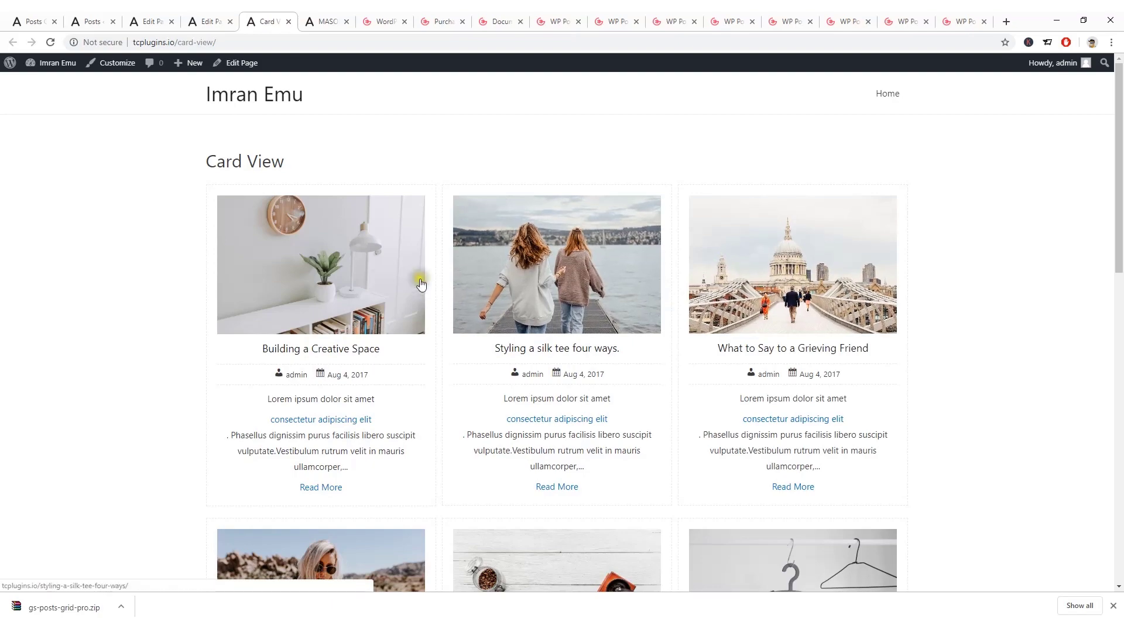
scroll(276, 244, "down", 12)
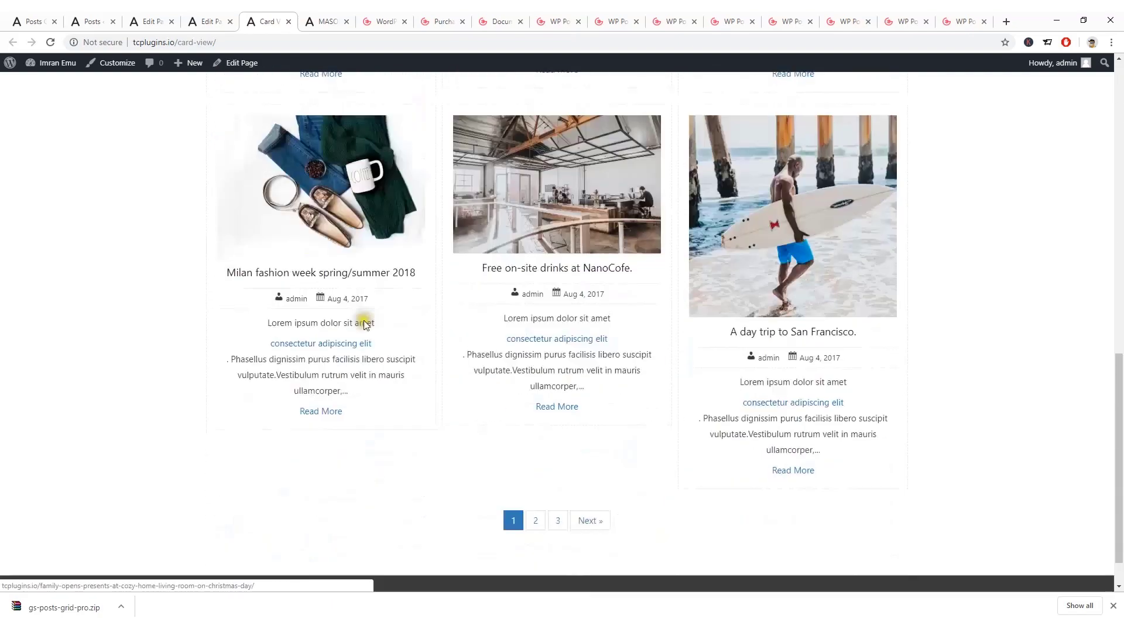
scroll(363, 324, "down", 1)
scroll(567, 369, "up", 5)
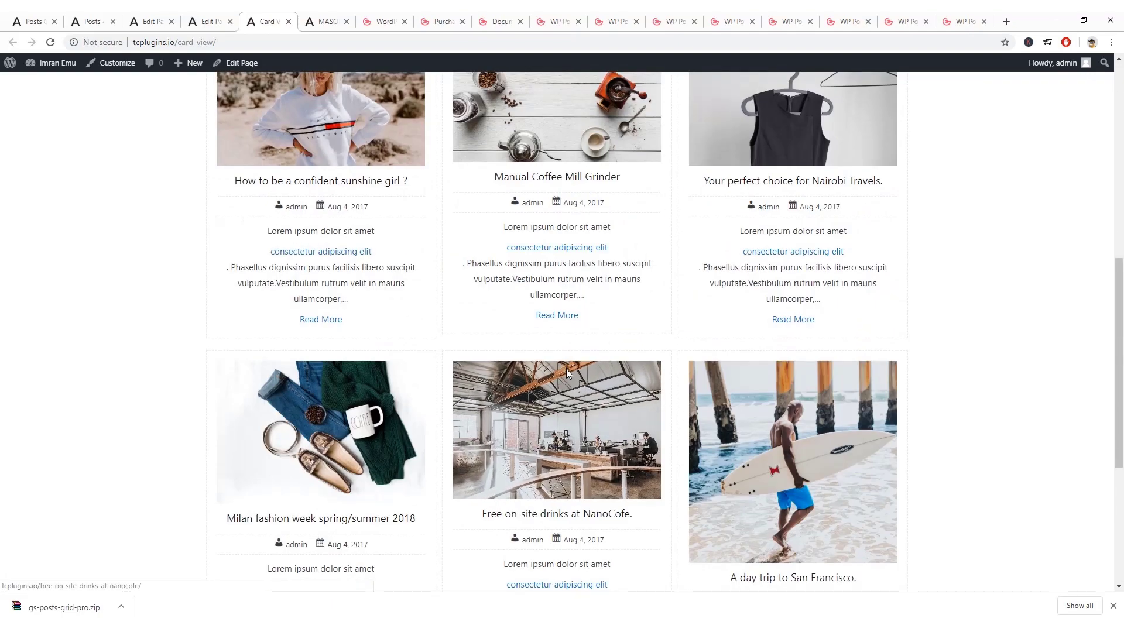
scroll(567, 369, "up", 8)
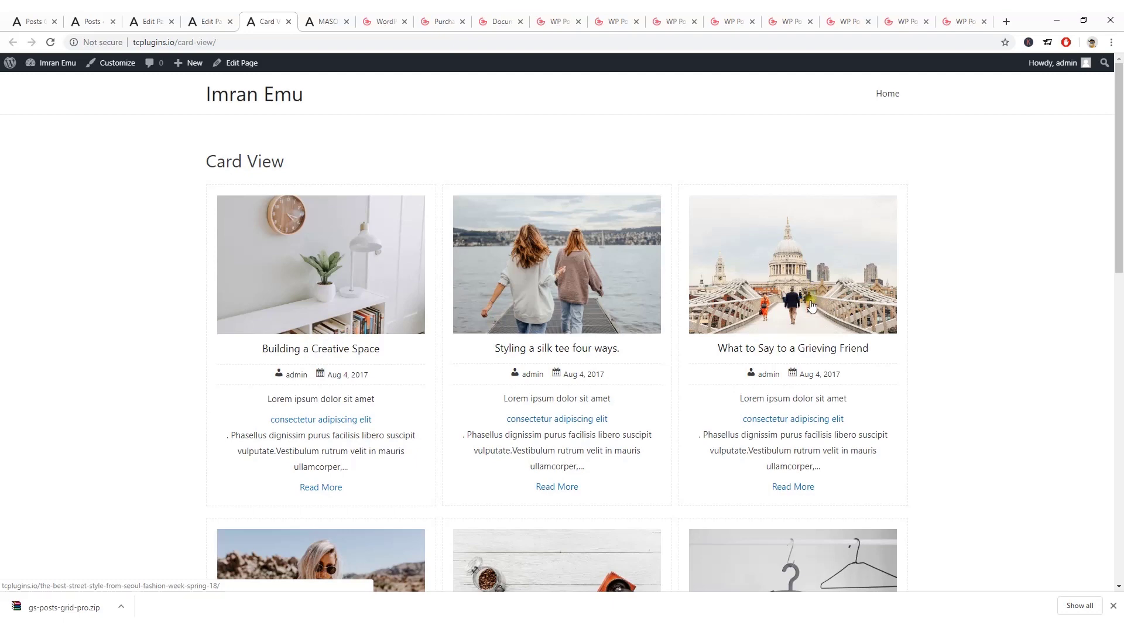
Glance at the Table View demo, then read the 30+ different Themes line in Pro Features.
left_click(392, 22)
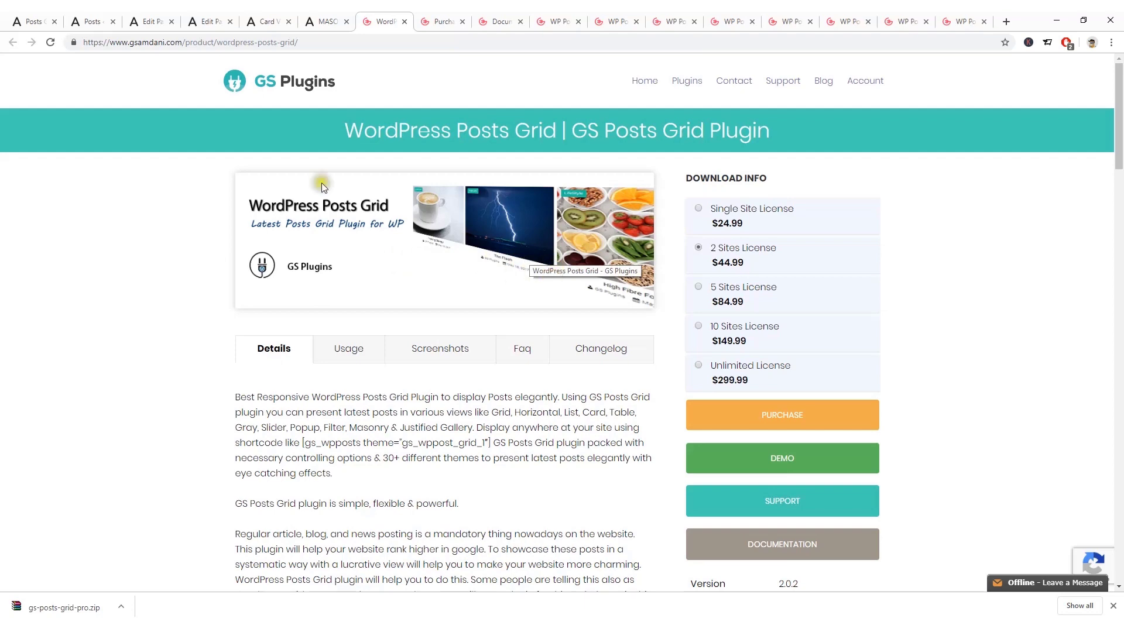
left_click(847, 16)
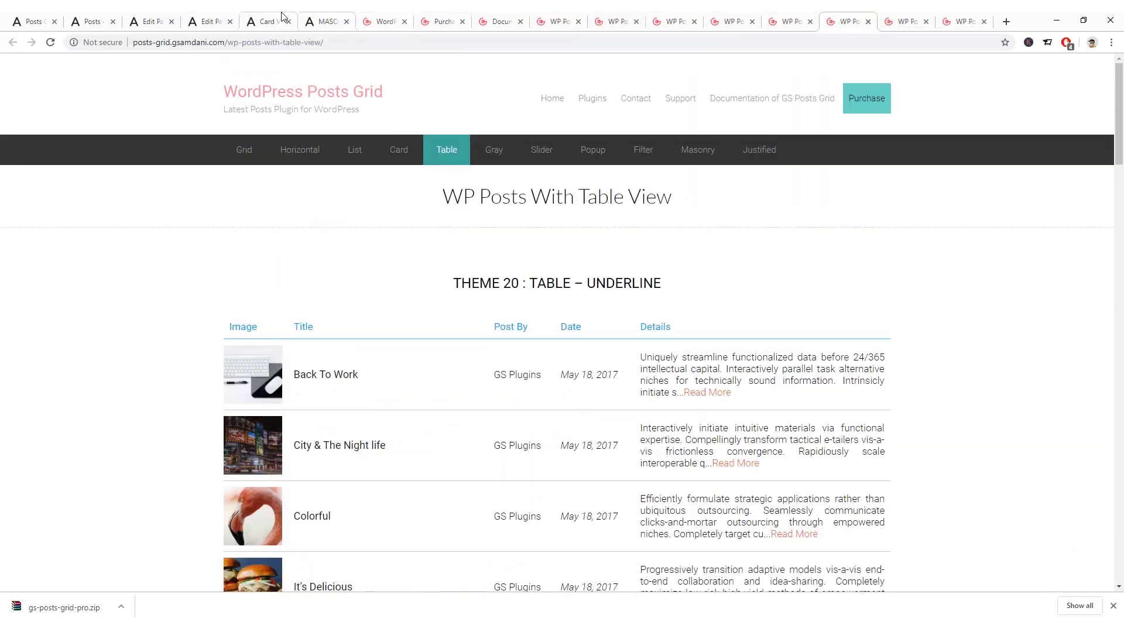
left_click(377, 21)
scroll(362, 234, "down", 10)
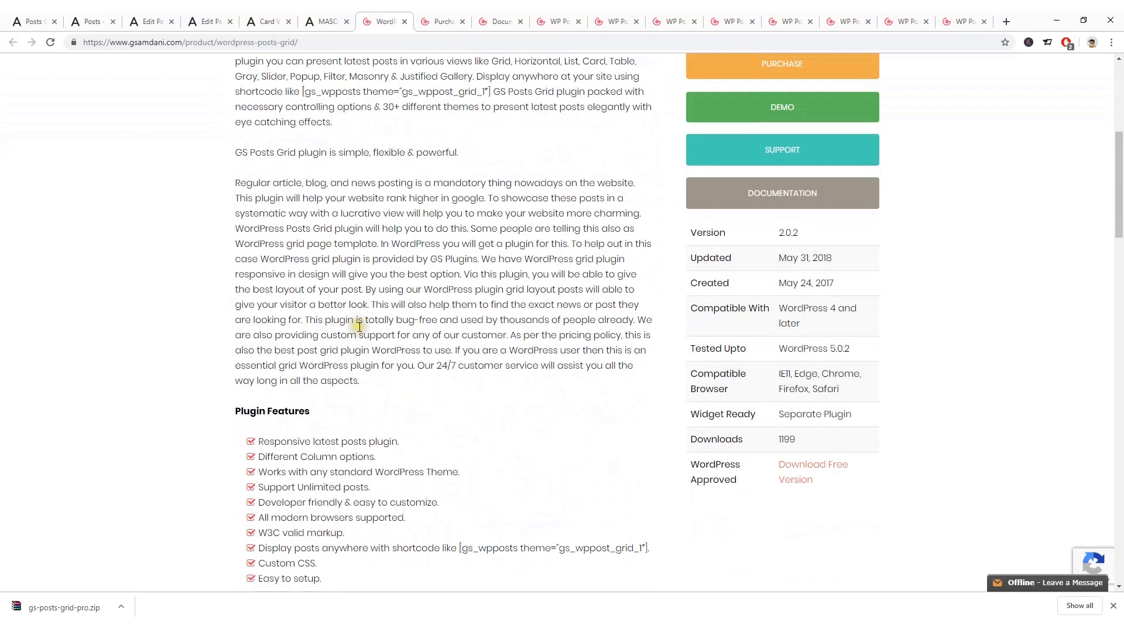
left_click_drag(384, 402, 260, 404)
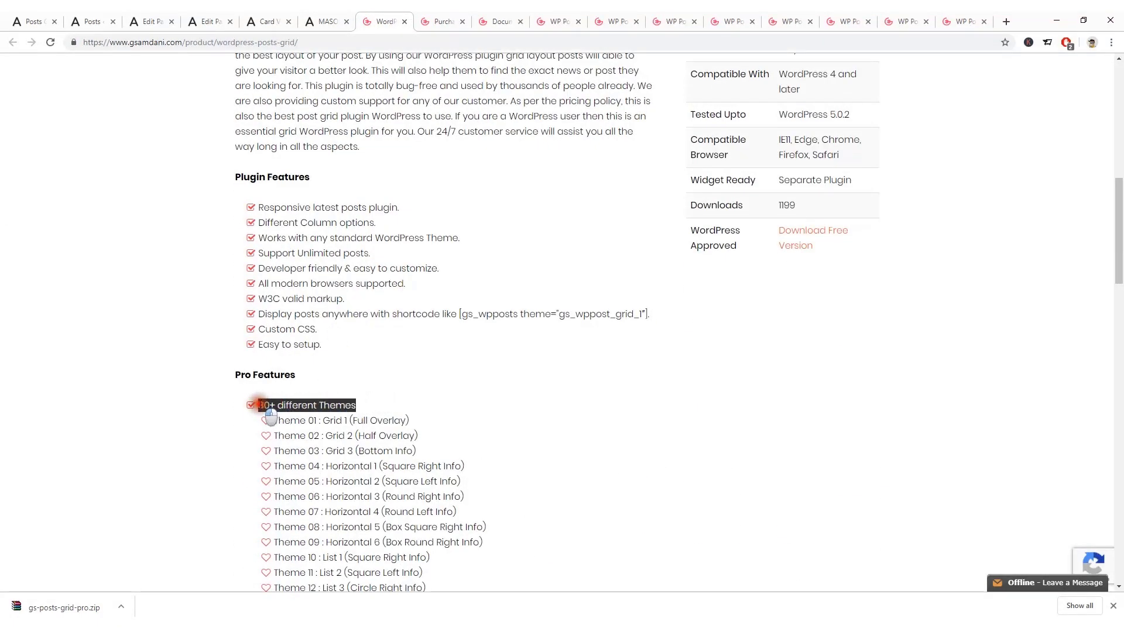
left_click(365, 406)
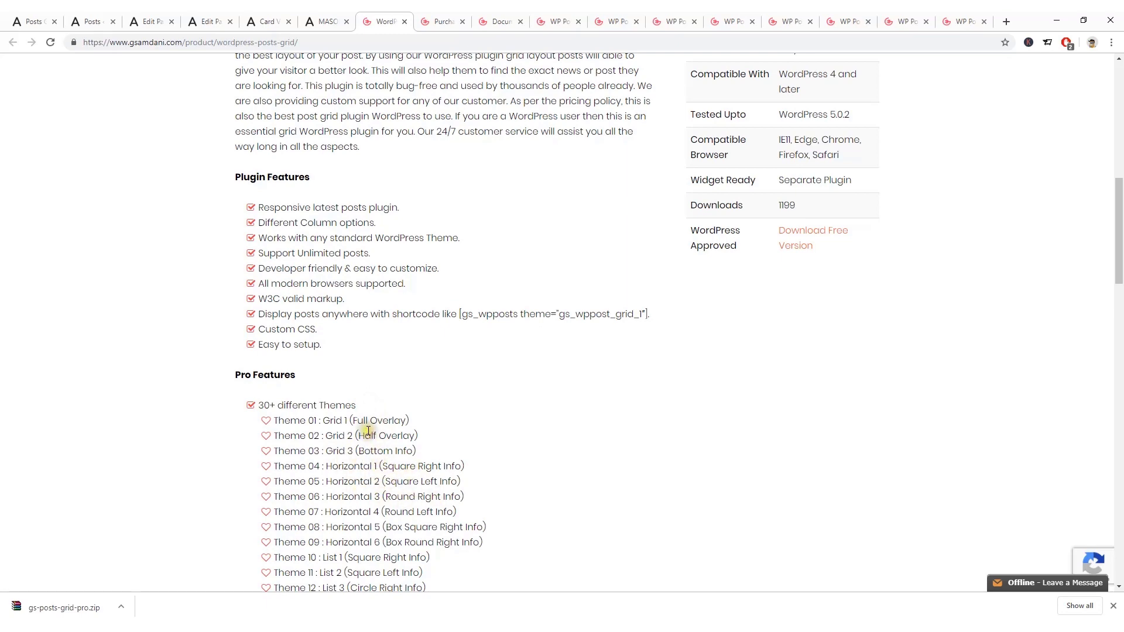
scroll(375, 430, "up", 12)
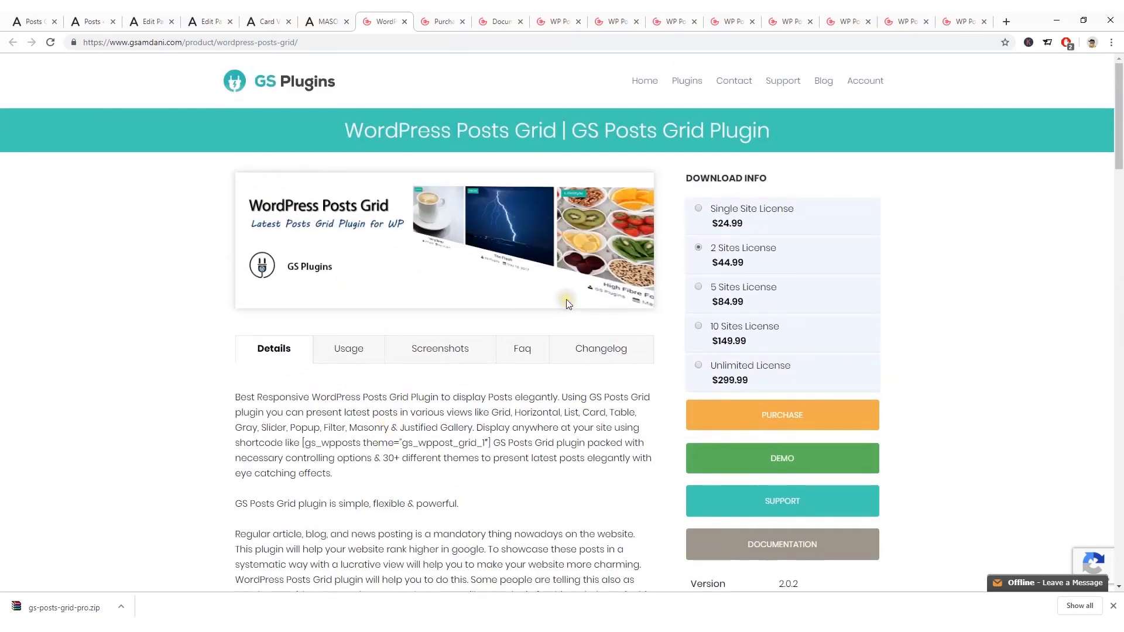
Browse the Card, Gray and Slider View demos, then return to the MASONRY – ONE editor.
left_click(906, 17)
scroll(758, 148, "up", 18)
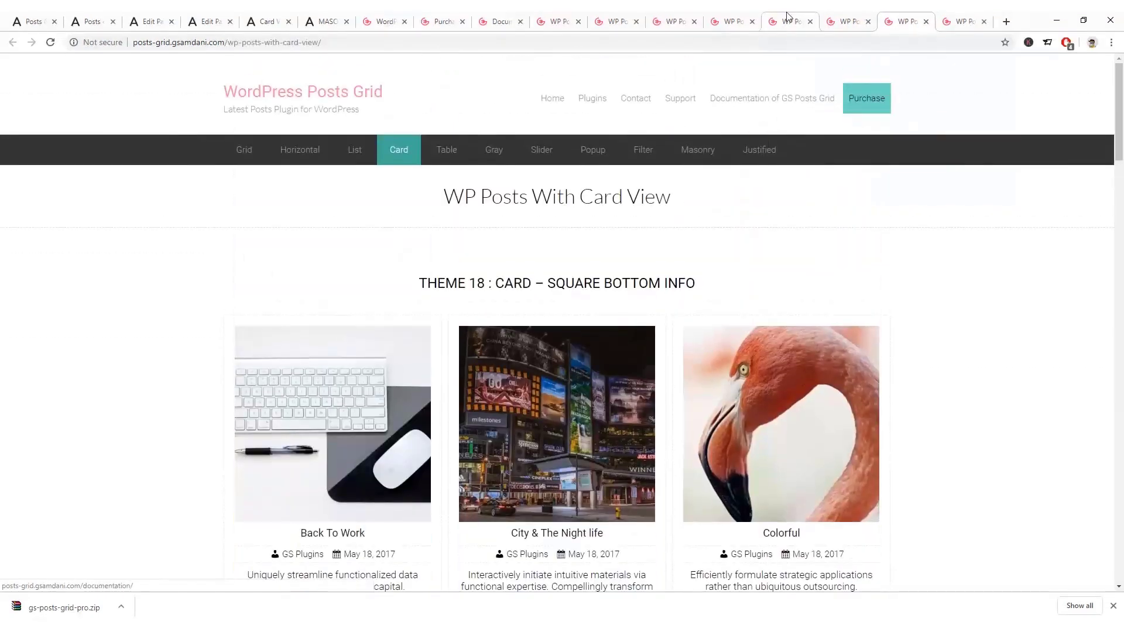
left_click(787, 17)
left_click(726, 18)
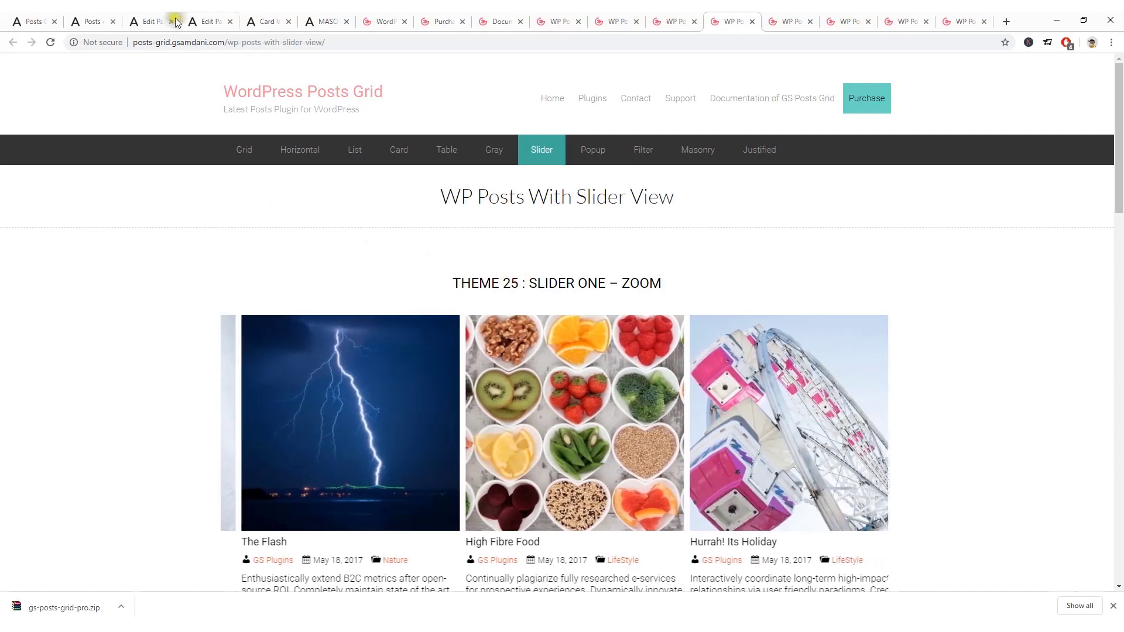
left_click(141, 17)
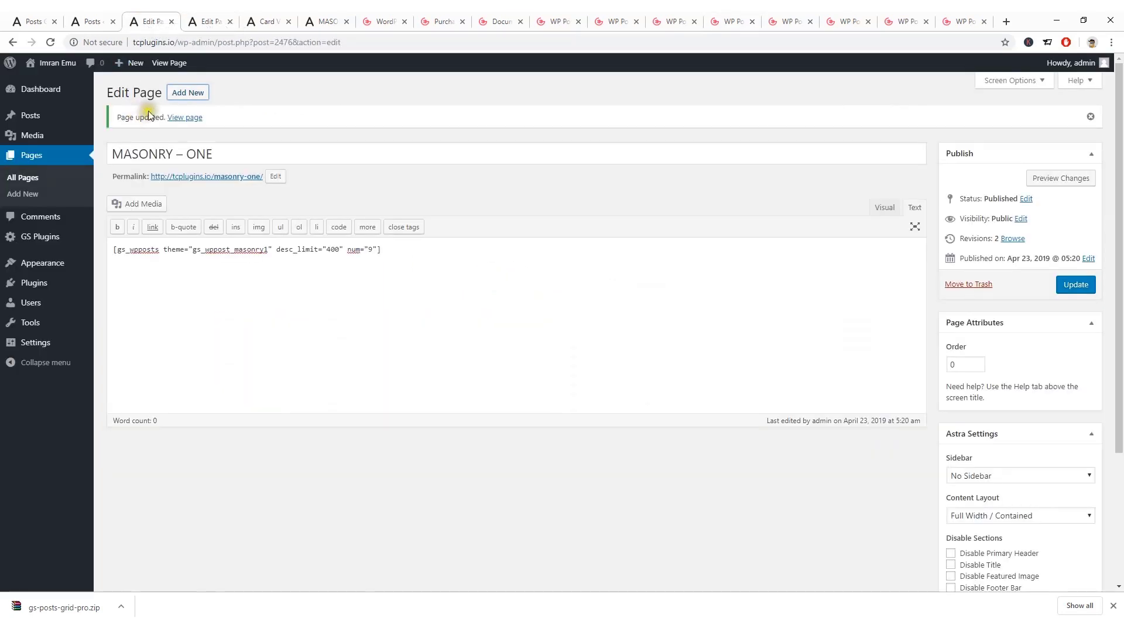
Start a new page in another tab and title it 'Blog Slider'.
right_click(171, 89)
left_click(201, 103)
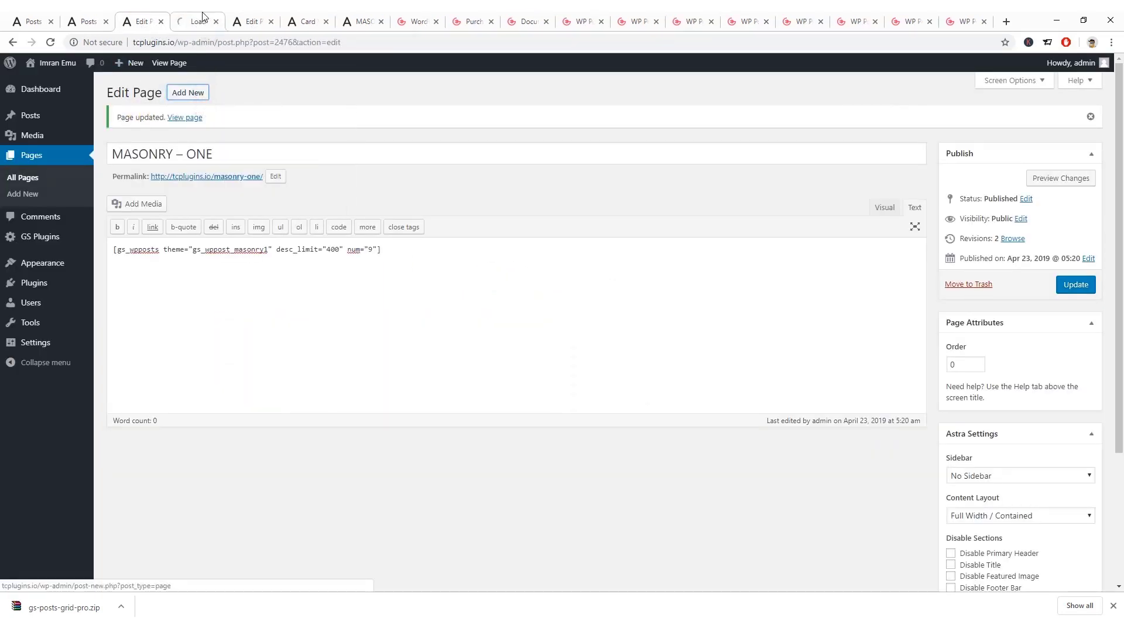
left_click(202, 16)
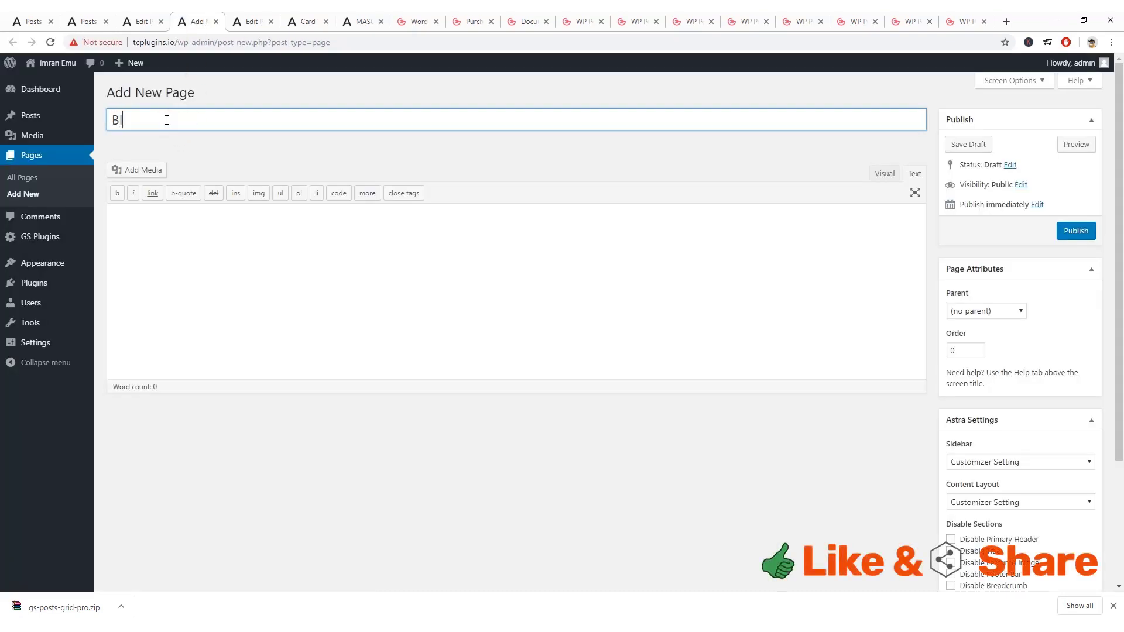
type("Blog Slider")
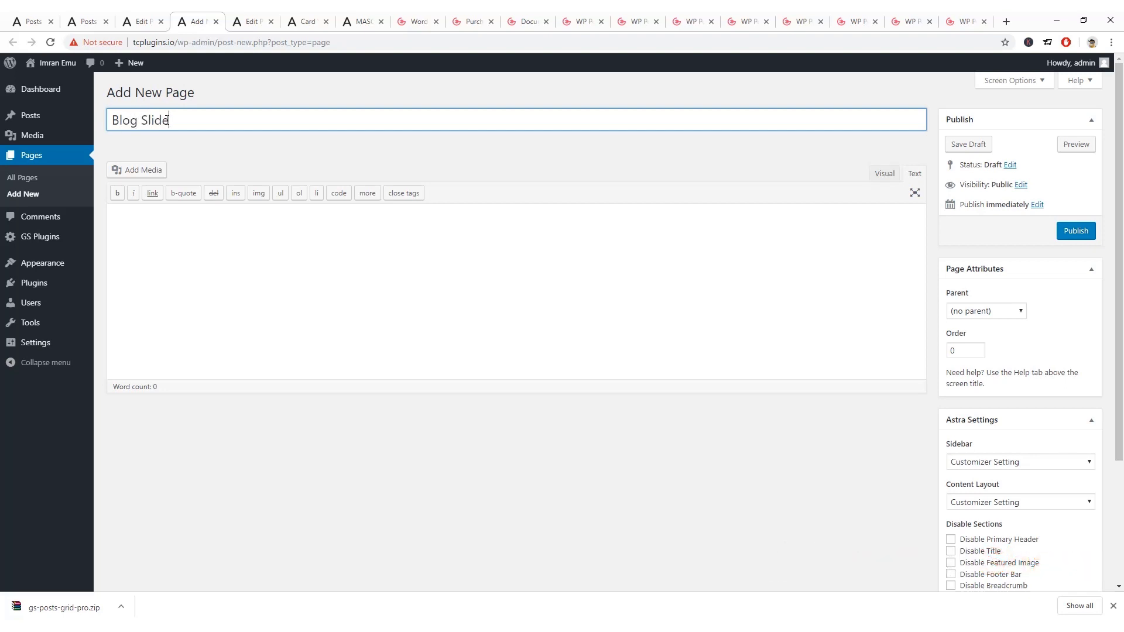
left_click(166, 274)
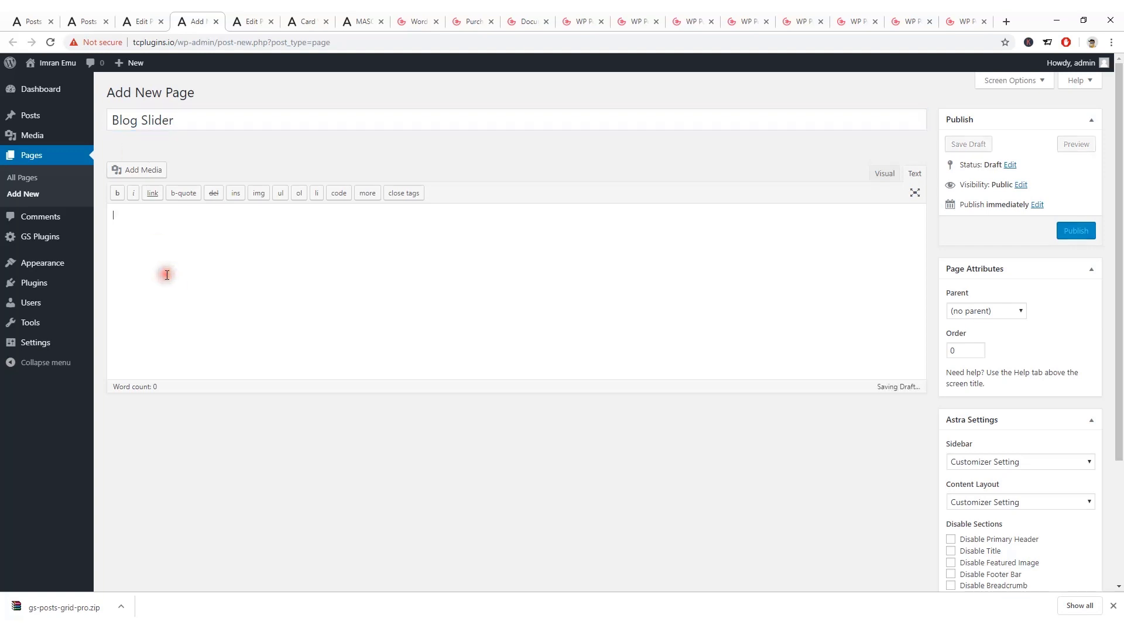
Set No Sidebar and a Full Width / Contained layout, then publish the page.
left_click(1041, 462)
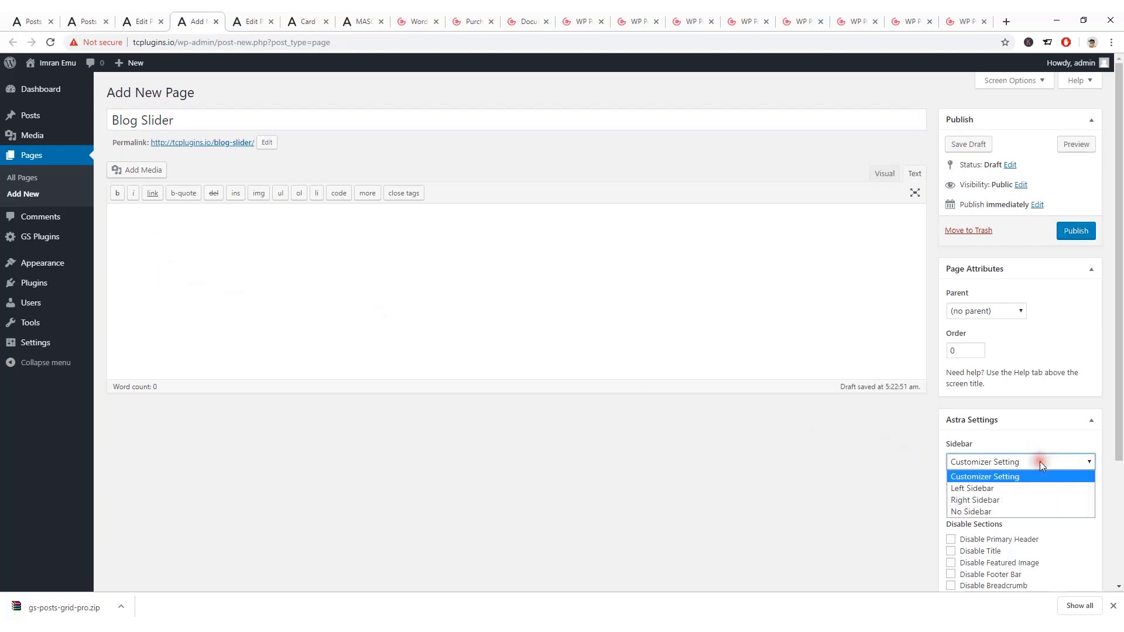
left_click(994, 512)
scroll(999, 510, "down", 3)
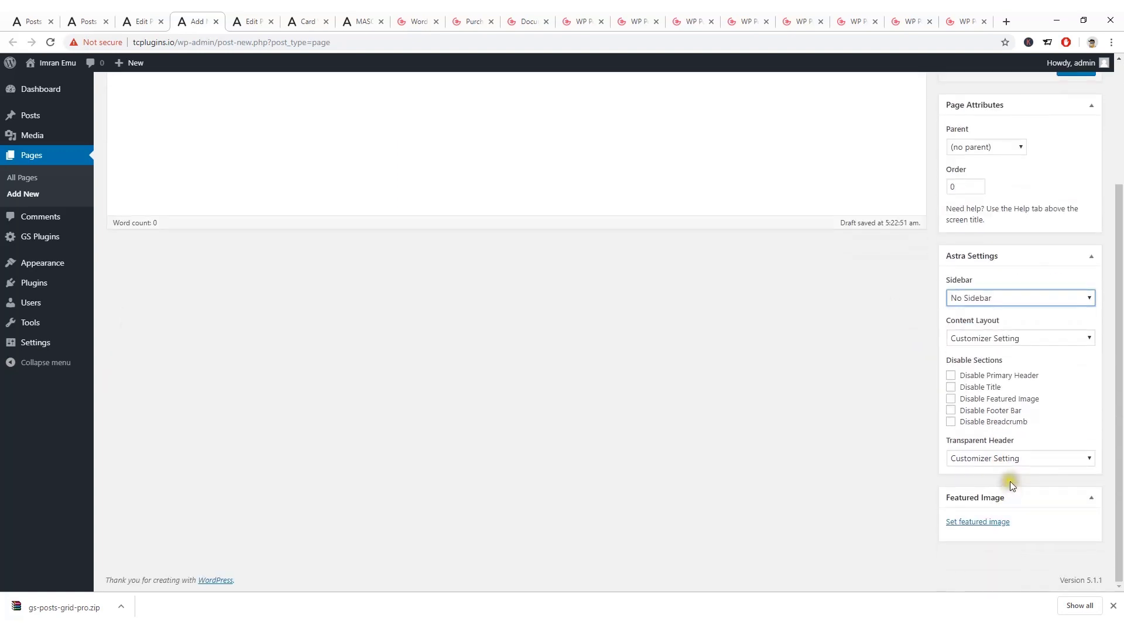
left_click(998, 340)
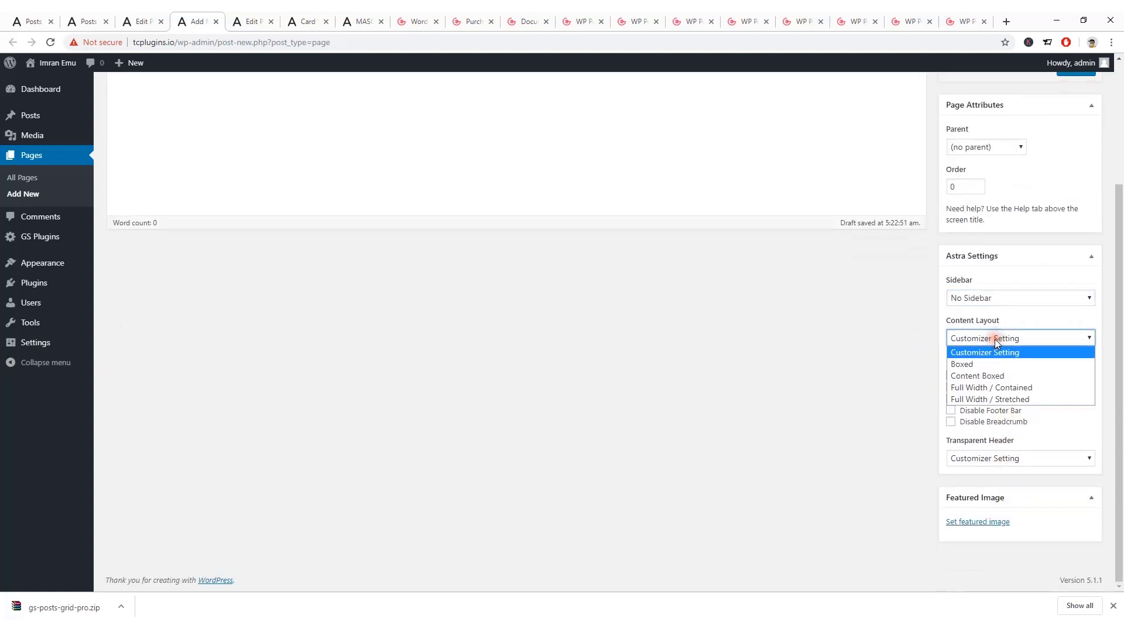
left_click(990, 388)
scroll(908, 400, "up", 3)
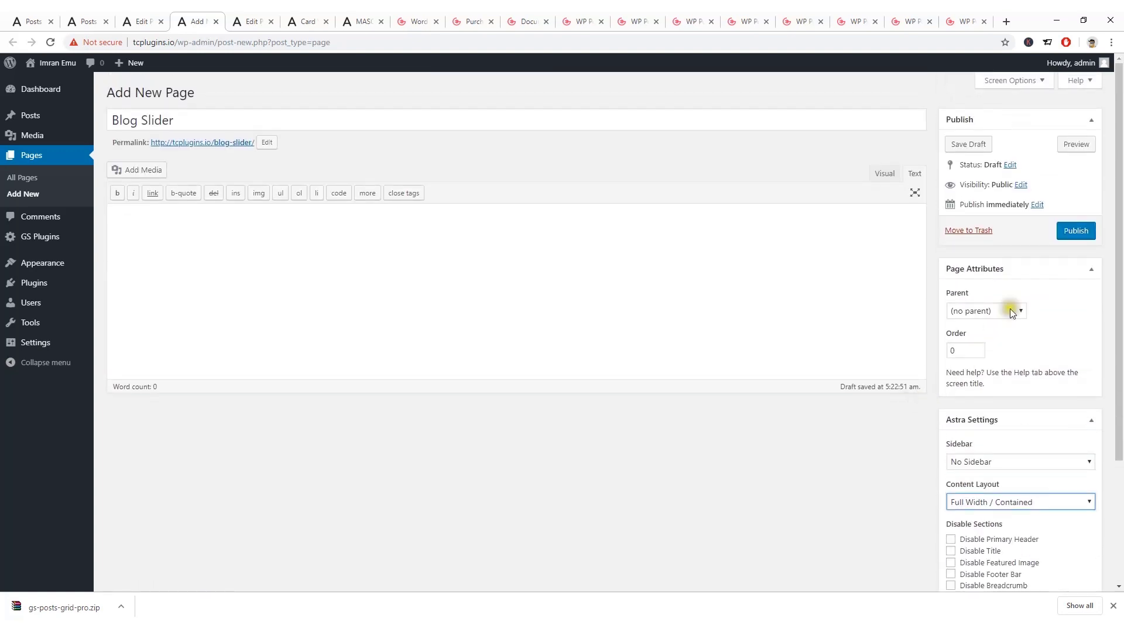
left_click(1076, 231)
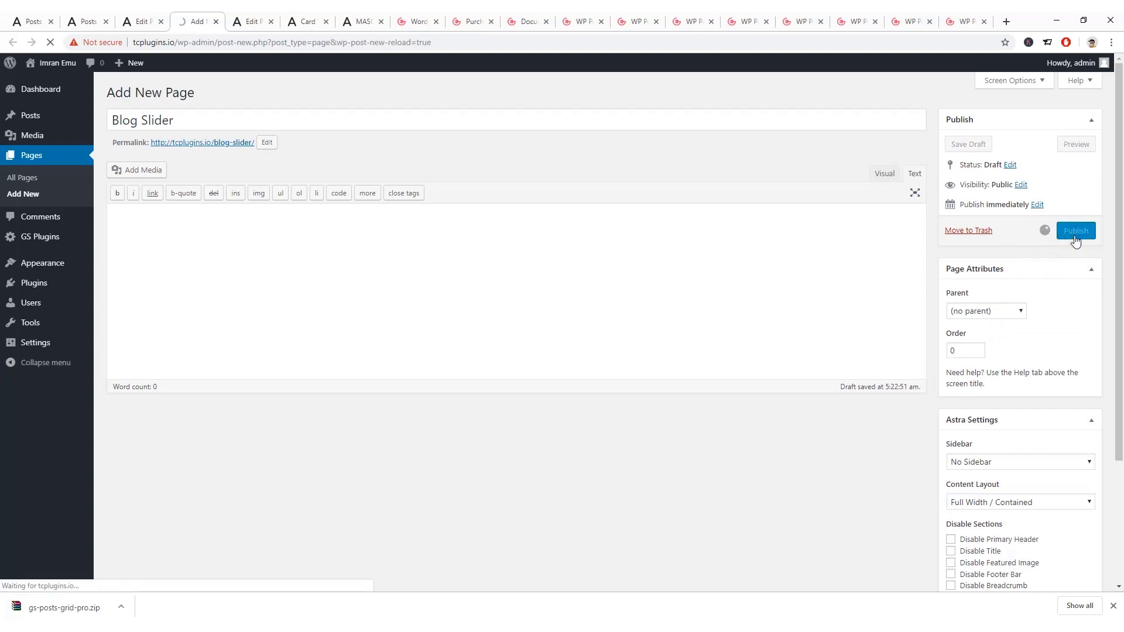
Look at the Popup and Masonry demos, then scroll the Slider demo down to Theme 26.
left_click(702, 16)
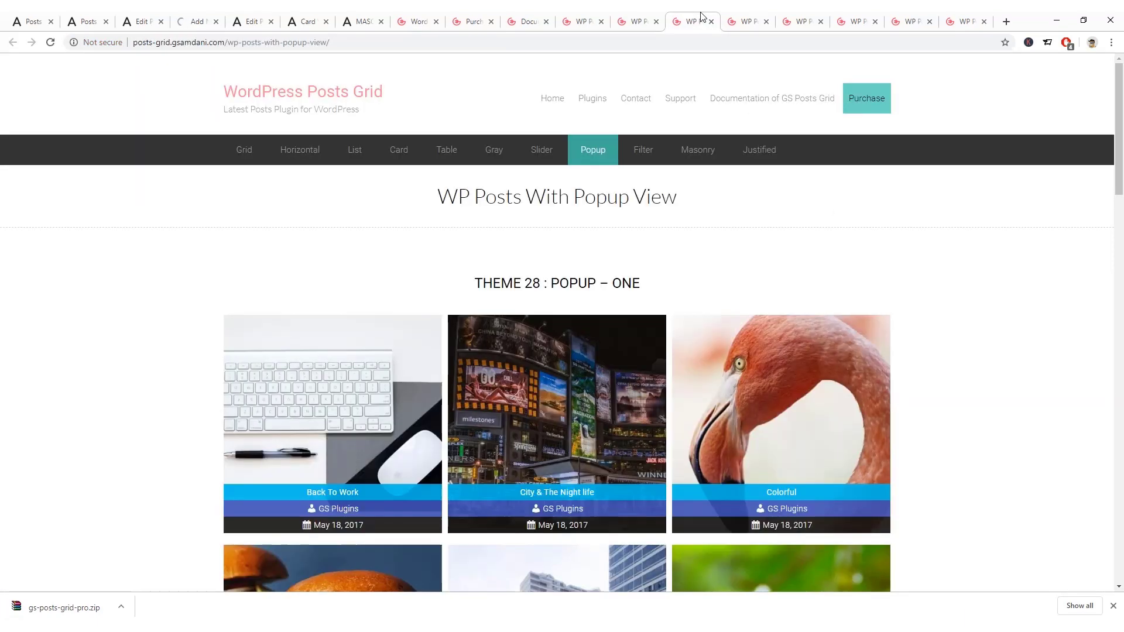
left_click(652, 16)
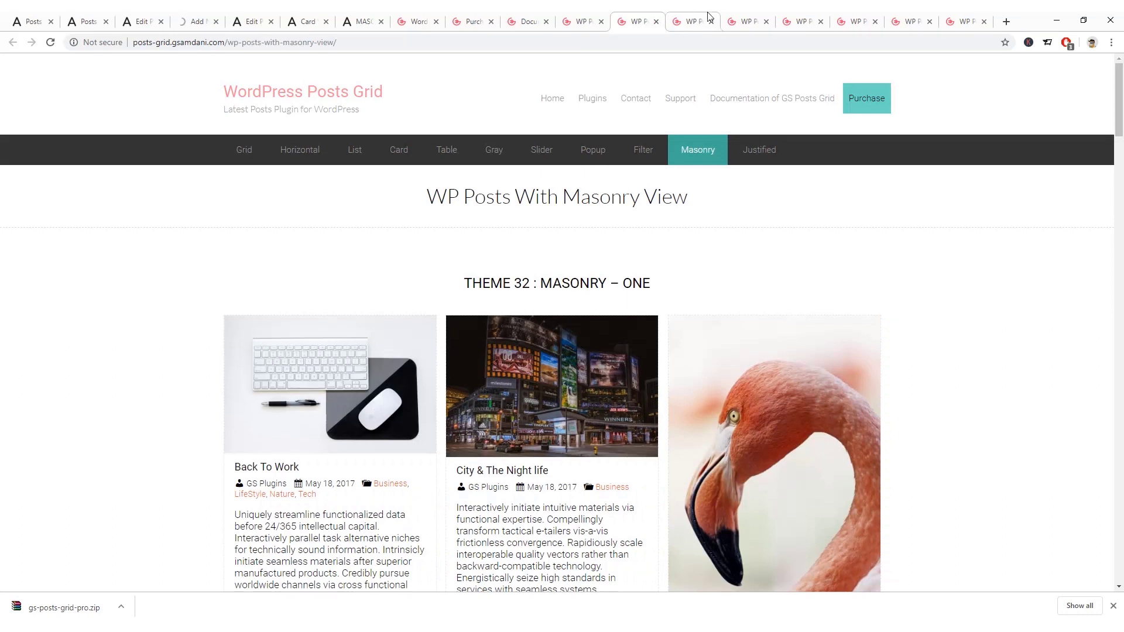
left_click(745, 16)
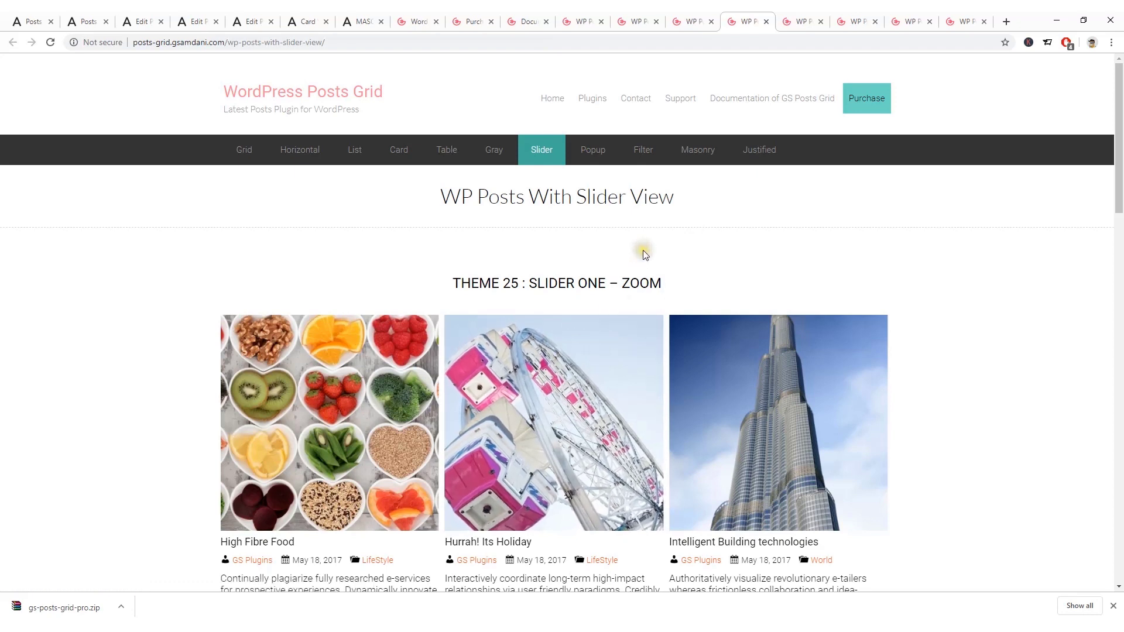
scroll(691, 316, "down", 1)
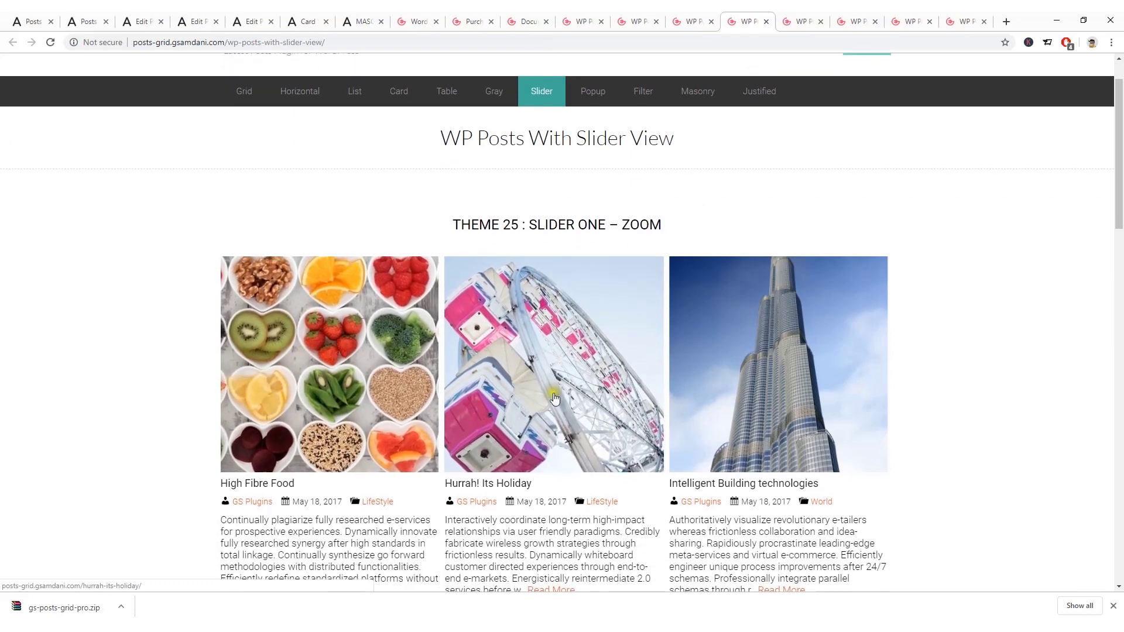
scroll(623, 366, "up", 1)
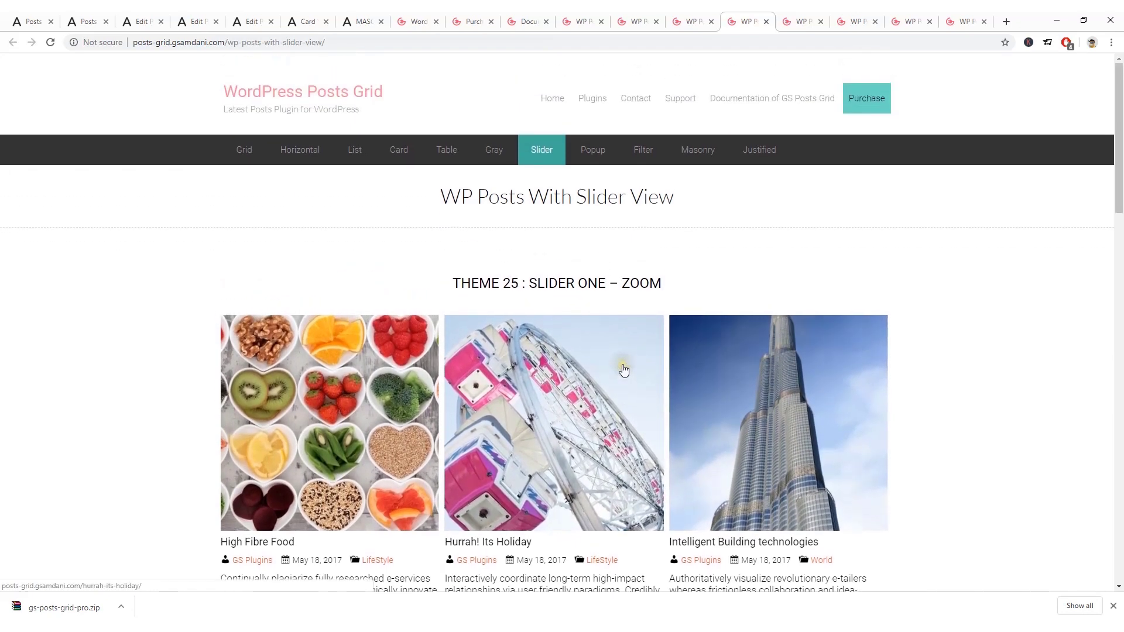
scroll(624, 370, "down", 4)
scroll(572, 433, "down", 3)
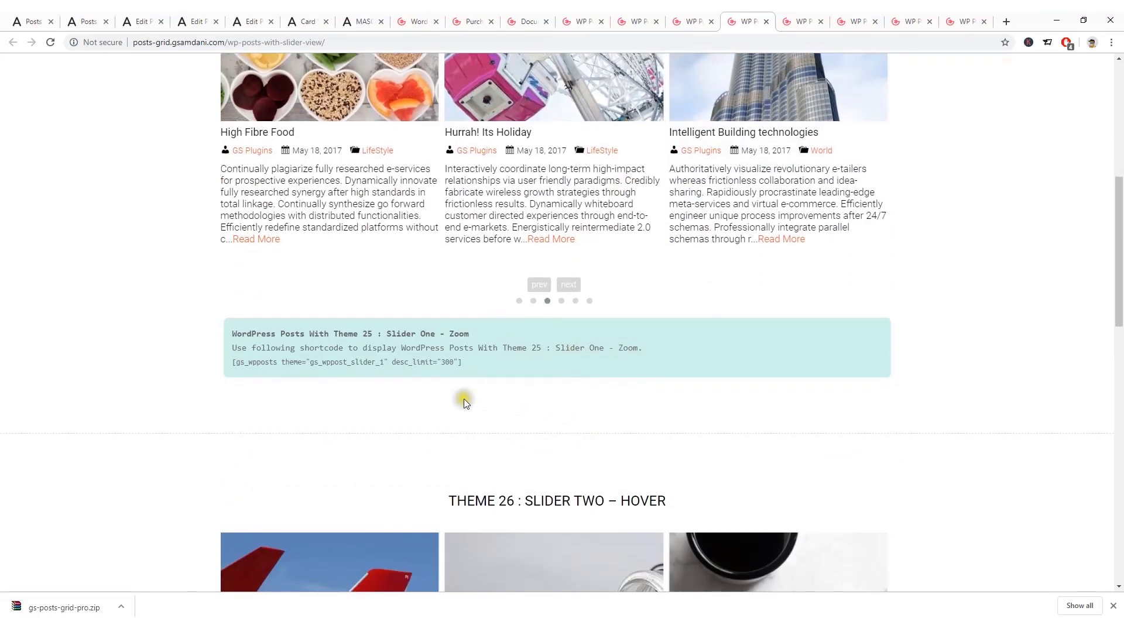
scroll(367, 363, "down", 4)
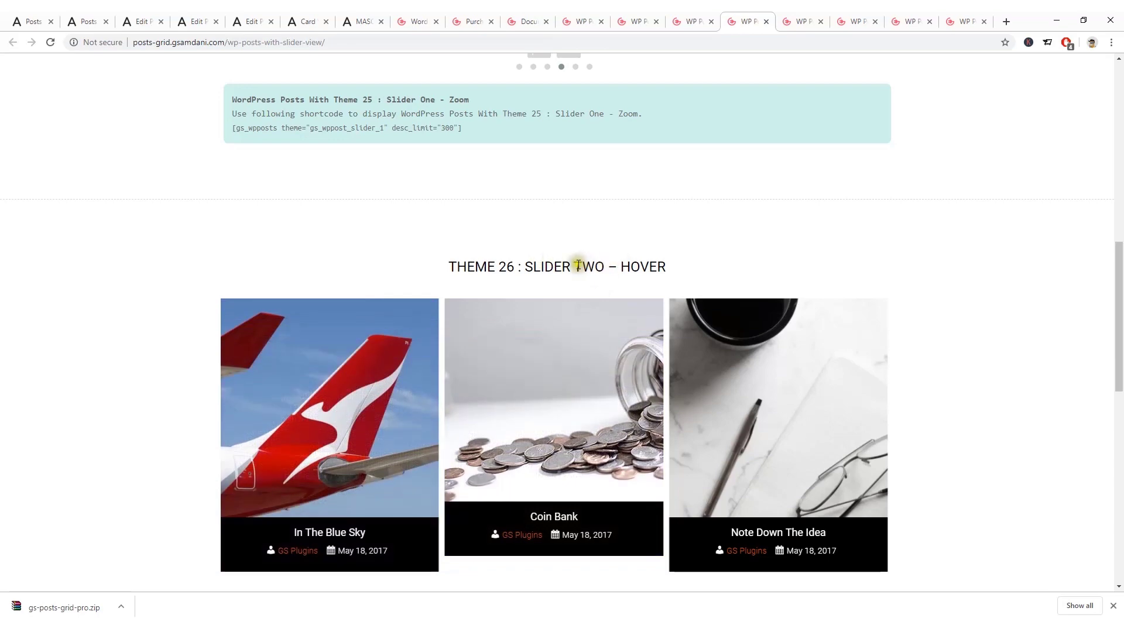
scroll(617, 283, "down", 4)
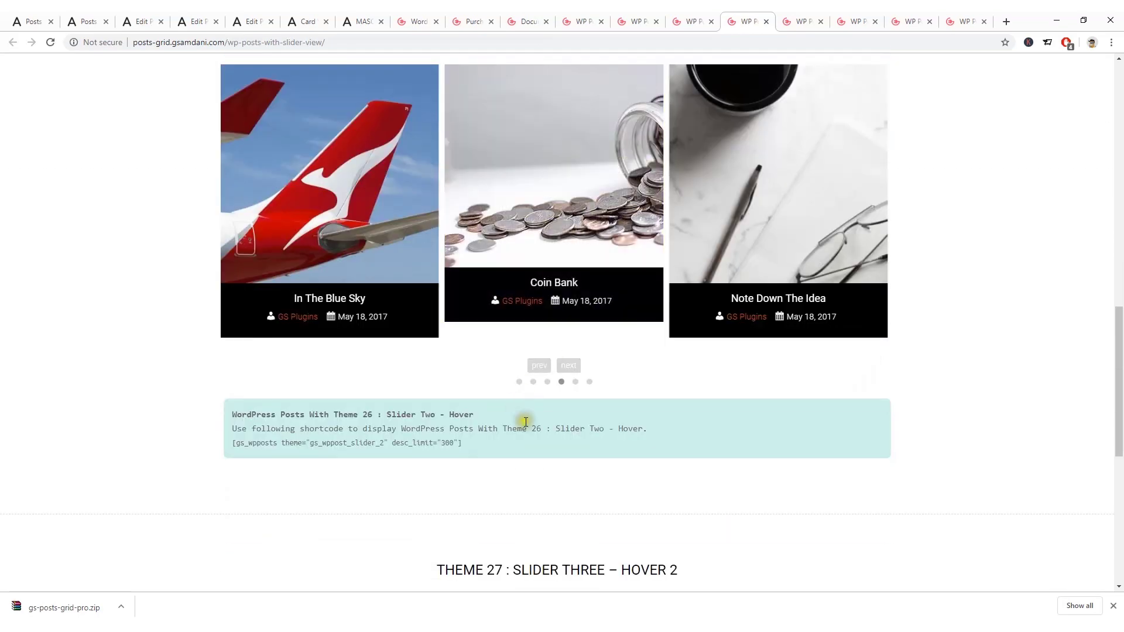
Copy the Theme 26 Slider Two – Hover shortcode.
left_click_drag(462, 442, 235, 444)
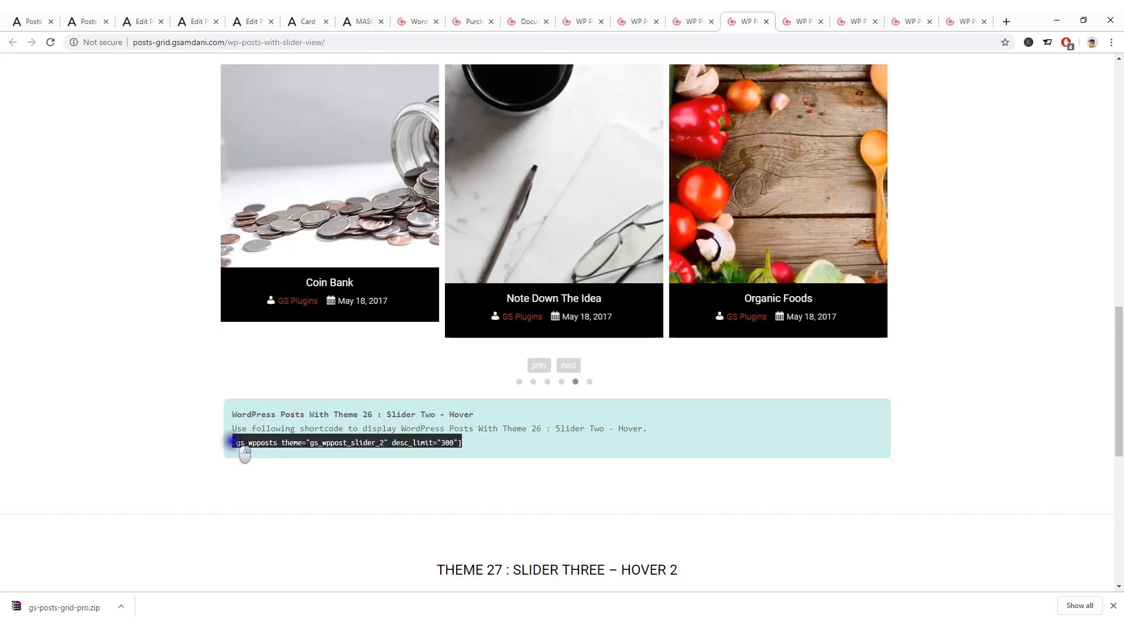
right_click(234, 444)
left_click(251, 452)
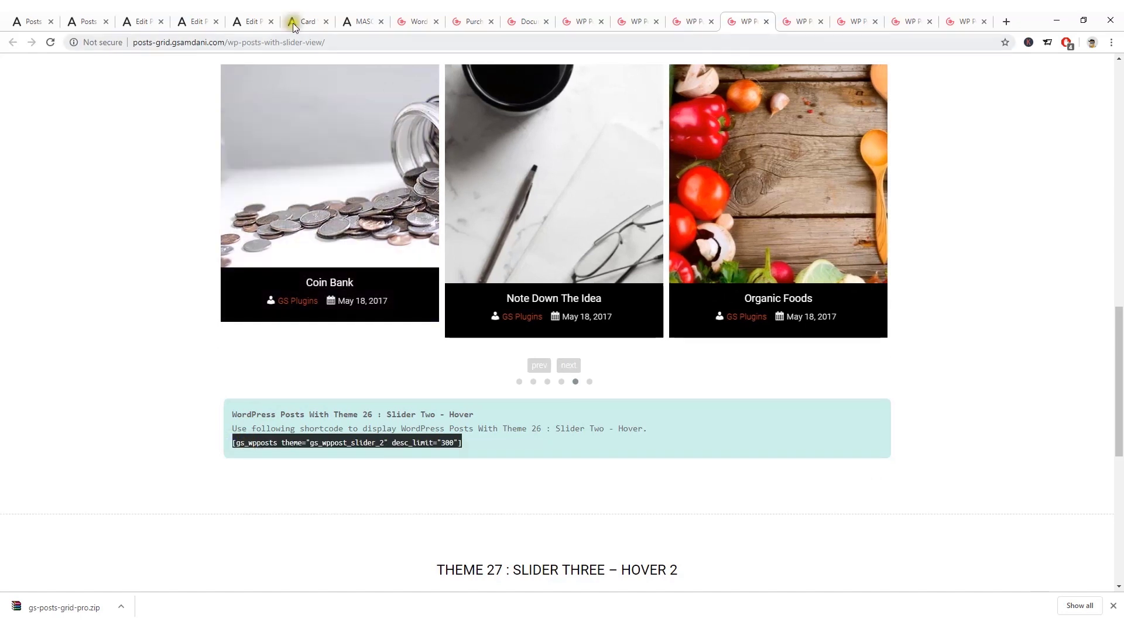
left_click(267, 18)
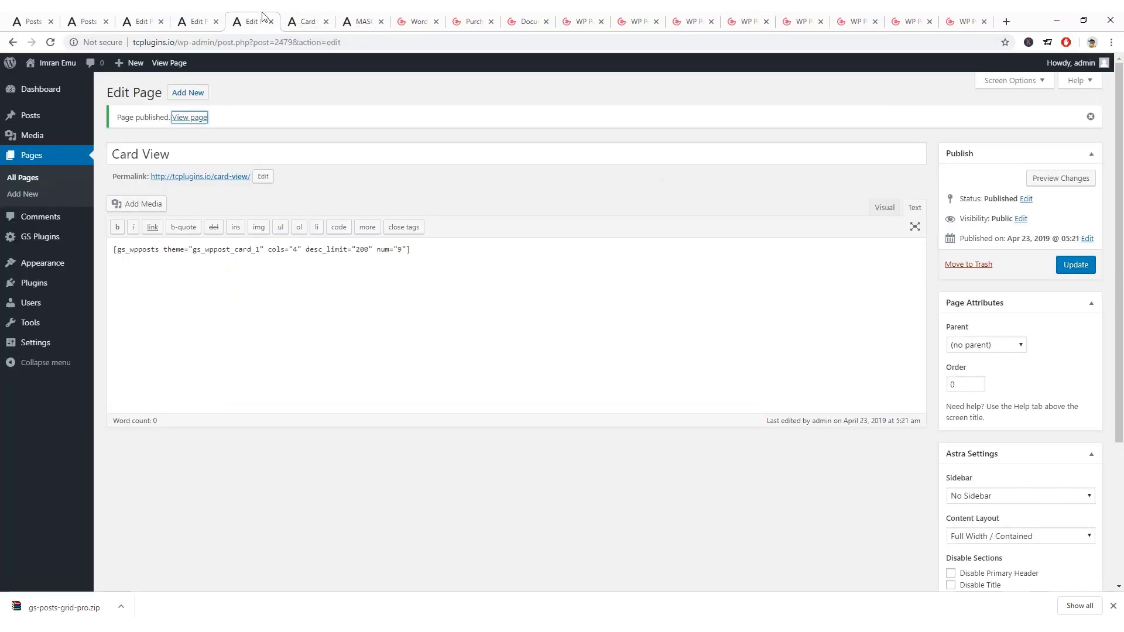
Paste the [gs_wpposts theme="gs_wppost_slider_2" desc_limit="300"] shortcode into the Blog Slider body and update the page.
left_click(196, 21)
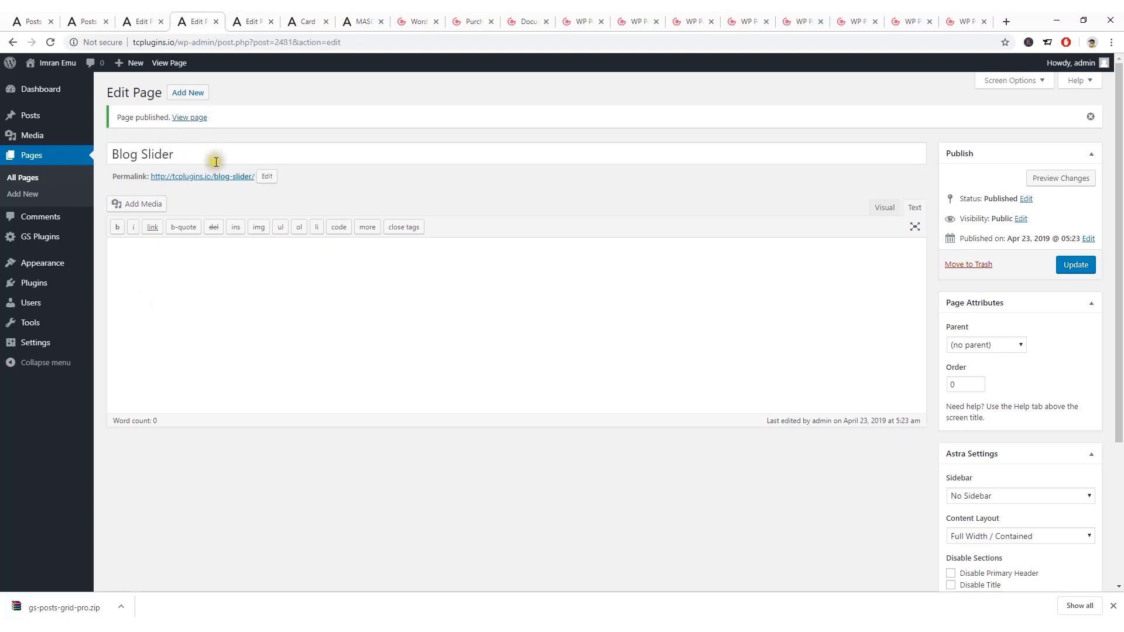
left_click(563, 278)
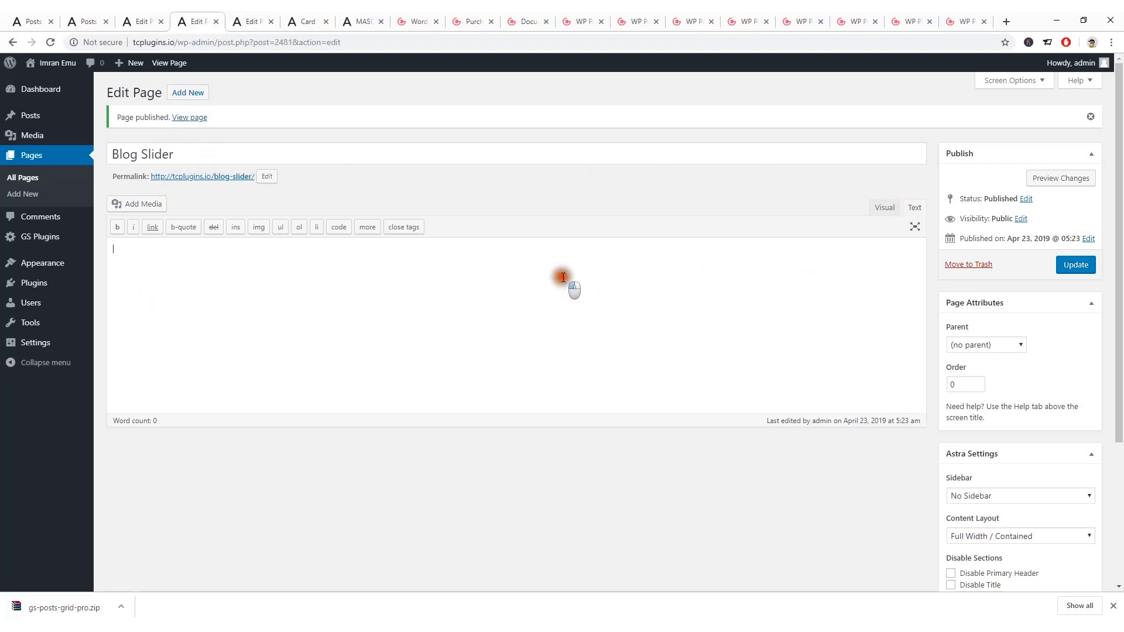
key("ctrl+v")
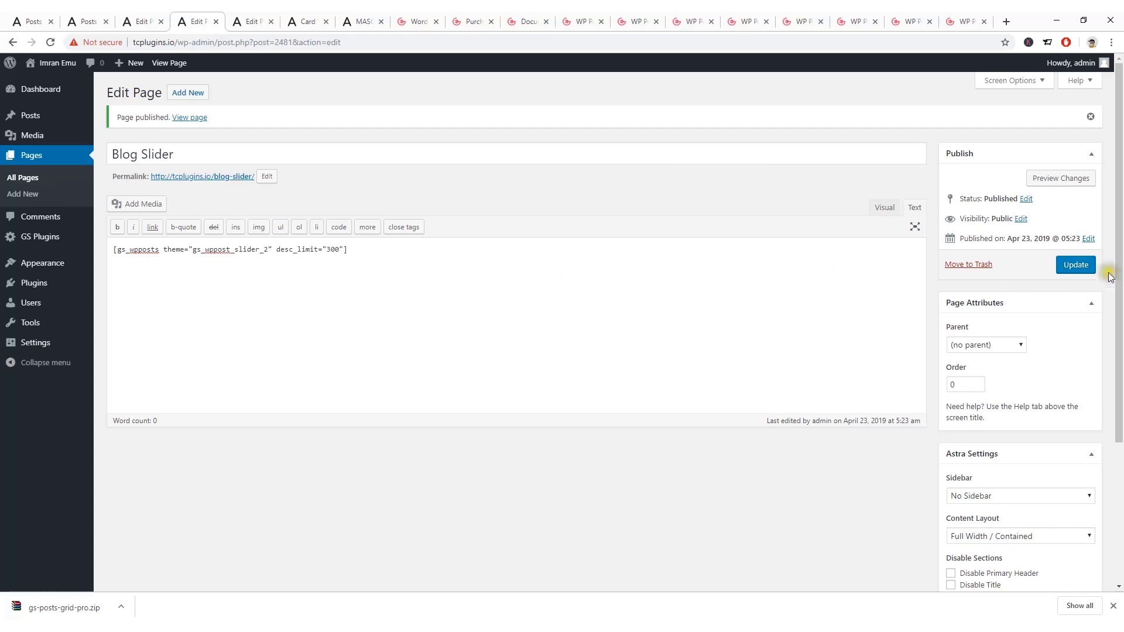
left_click(1077, 265)
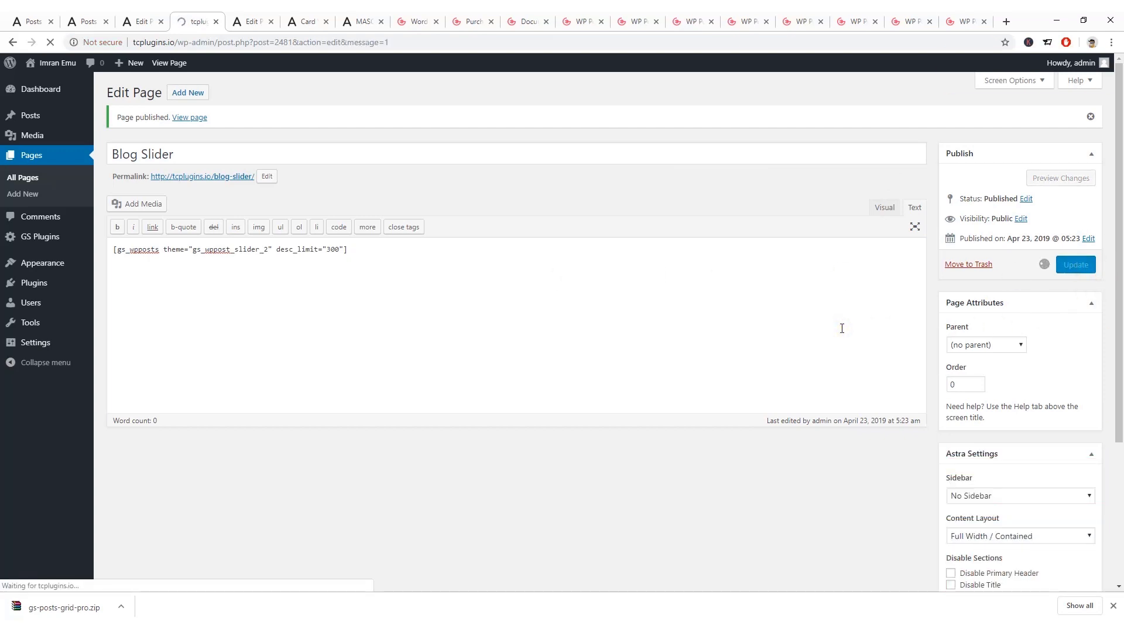
Open the live Blog Slider page, step through its carousel's pagination dots, and begin another new page.
right_click(185, 117)
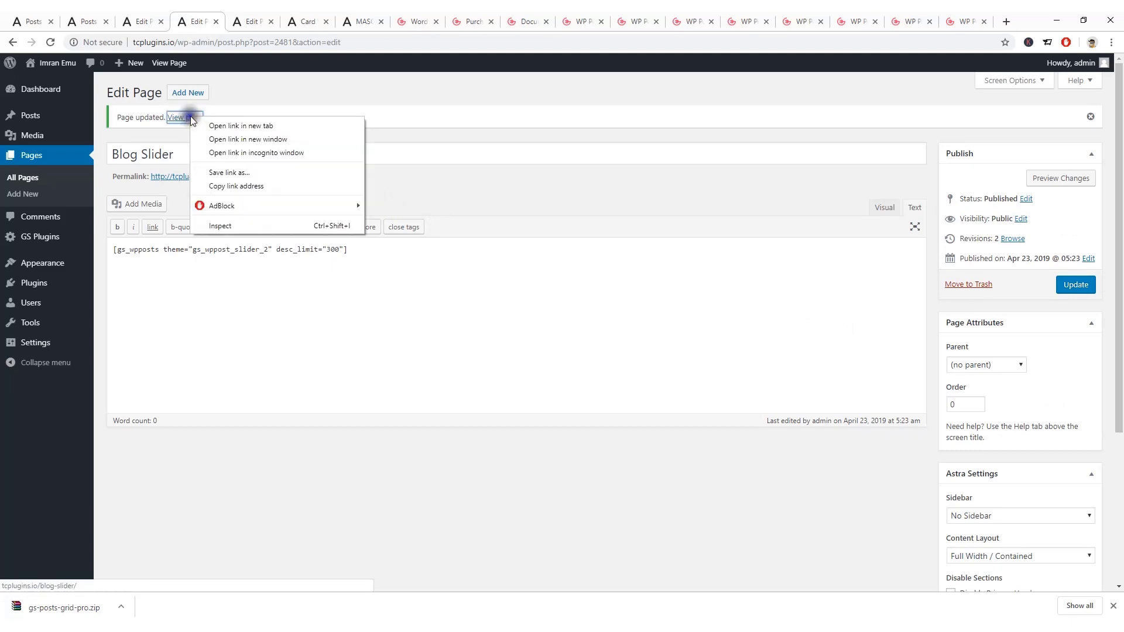
left_click(205, 123)
left_click(254, 16)
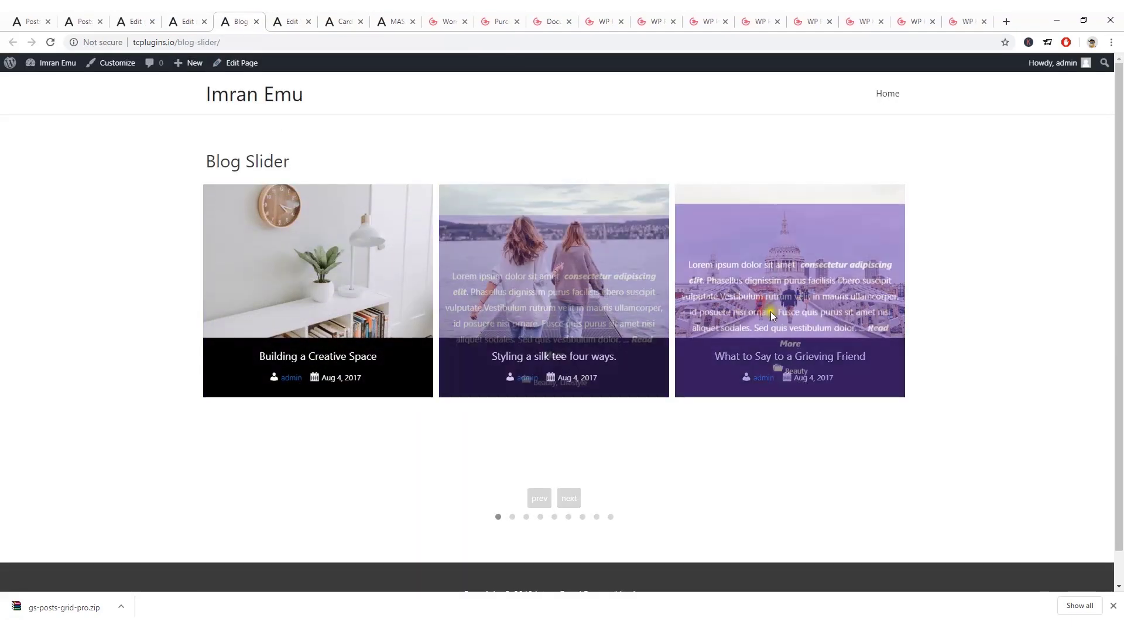
left_click(611, 517)
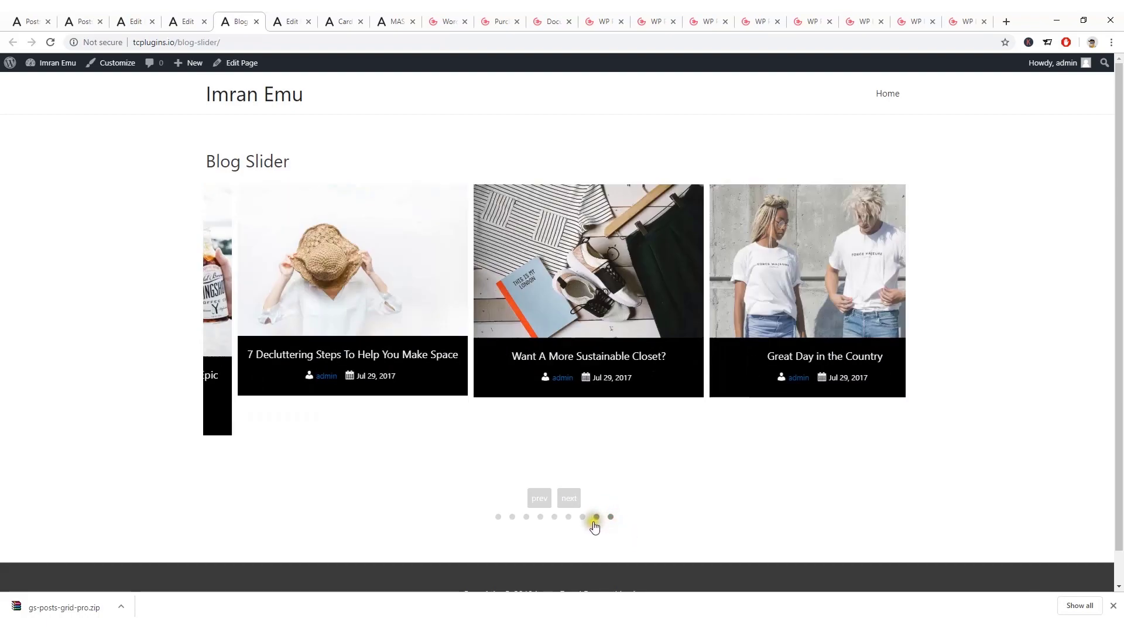
left_click(568, 518)
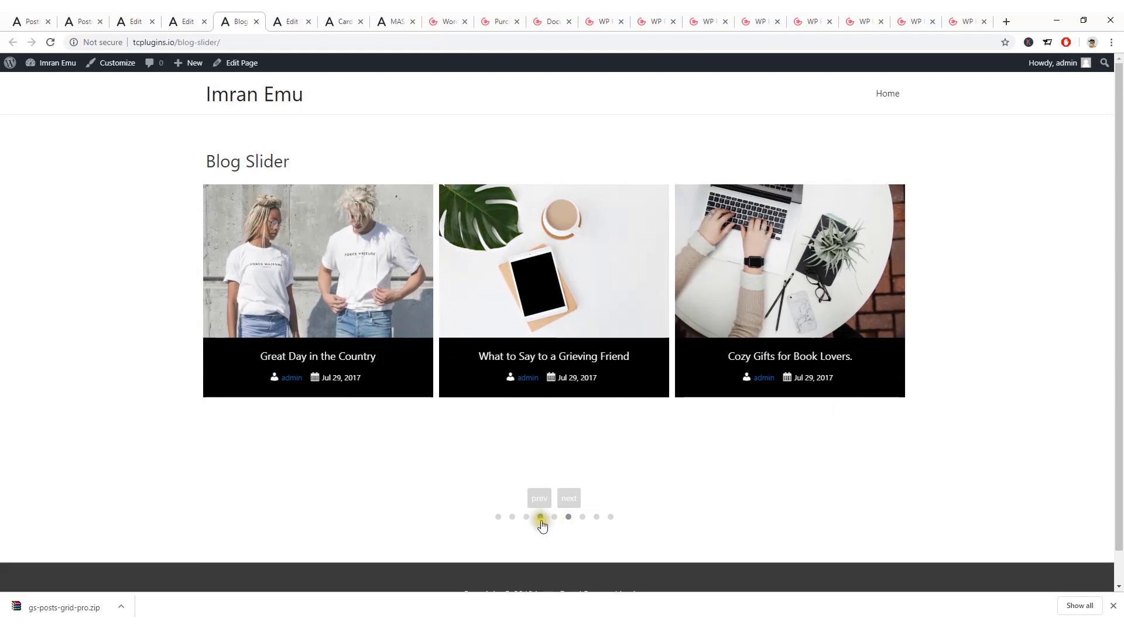
left_click(541, 518)
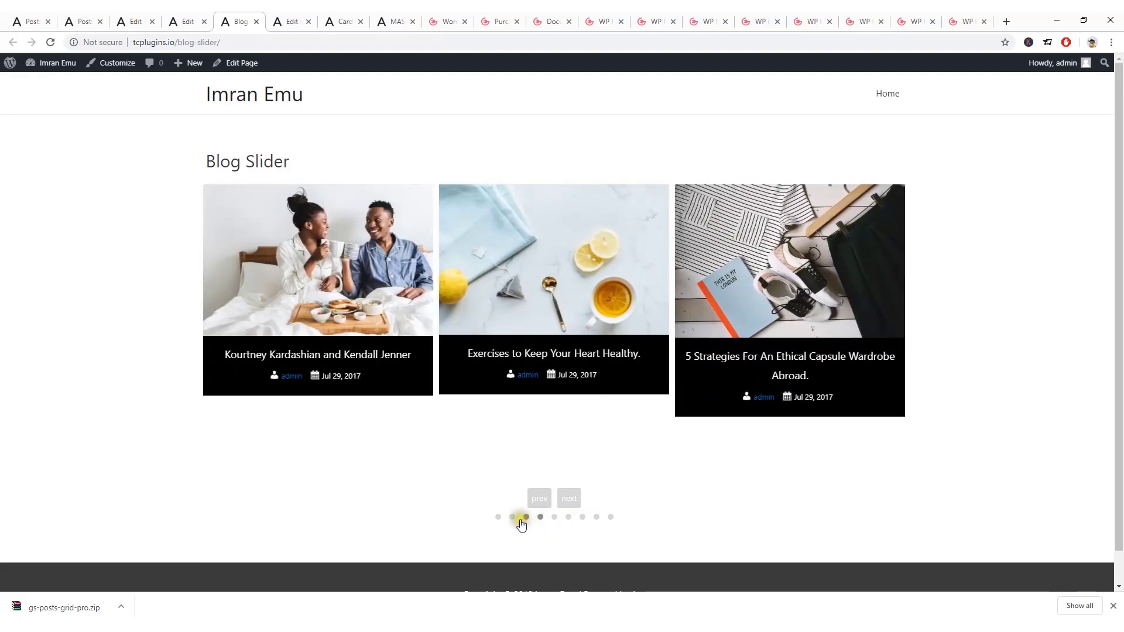
left_click(511, 517)
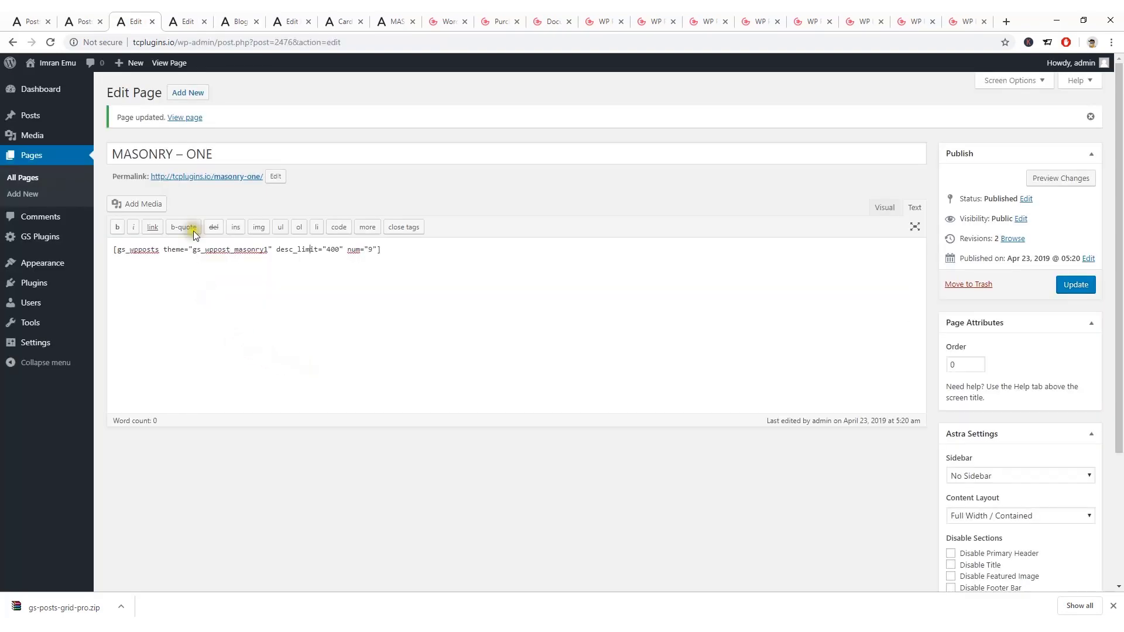
right_click(193, 96)
Open a blank new page editor, then scroll the Filter View demo to Theme 31.
left_click(206, 99)
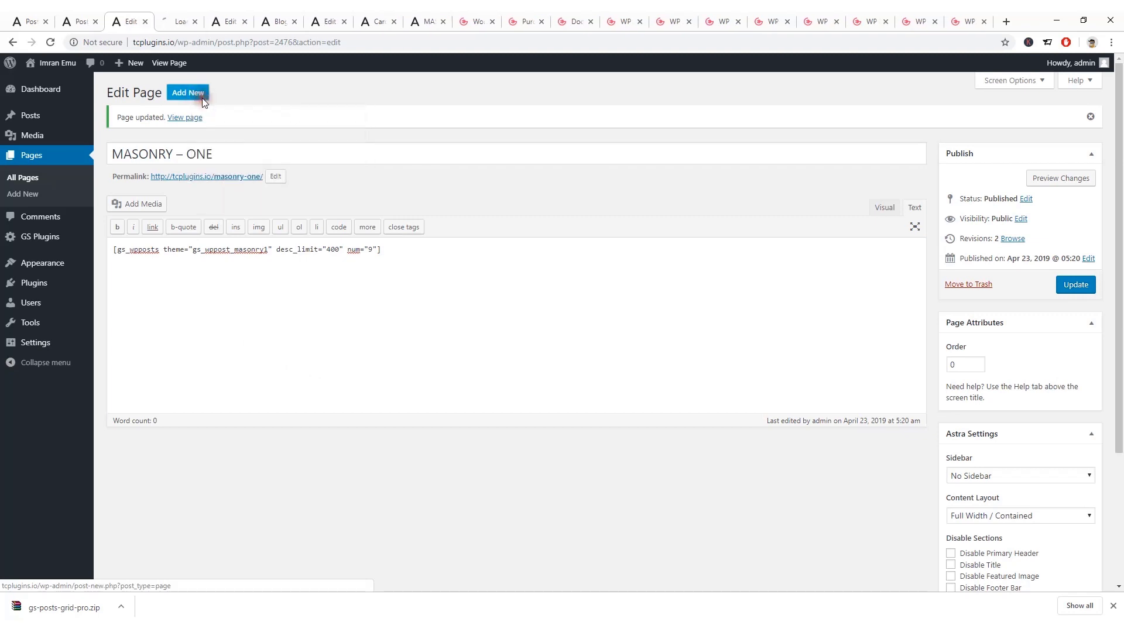
left_click(180, 17)
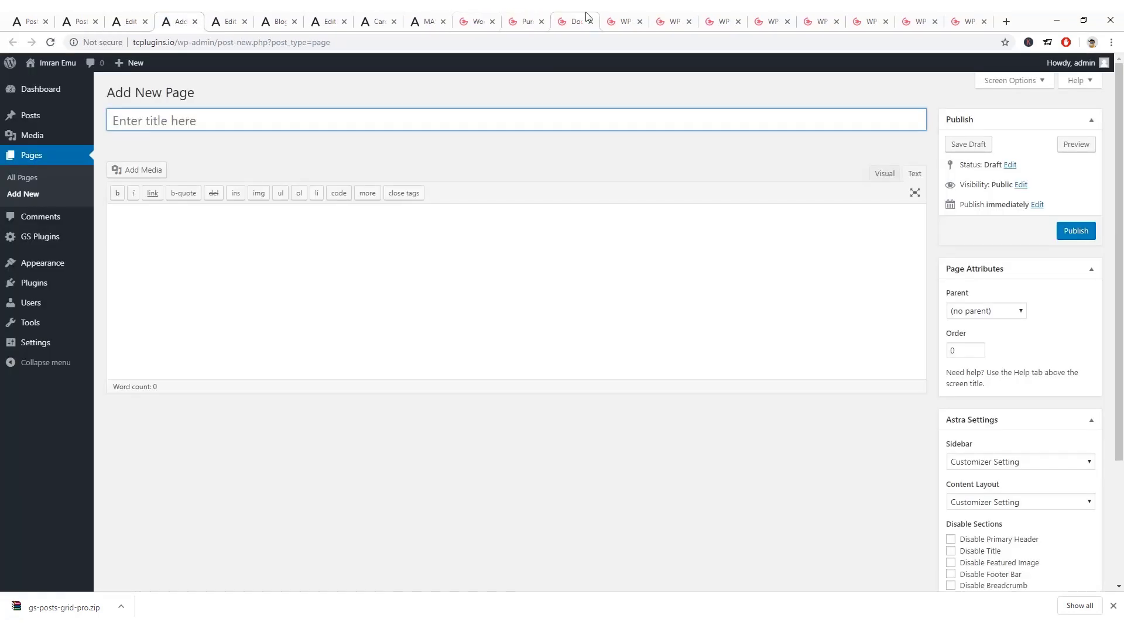
left_click(613, 17)
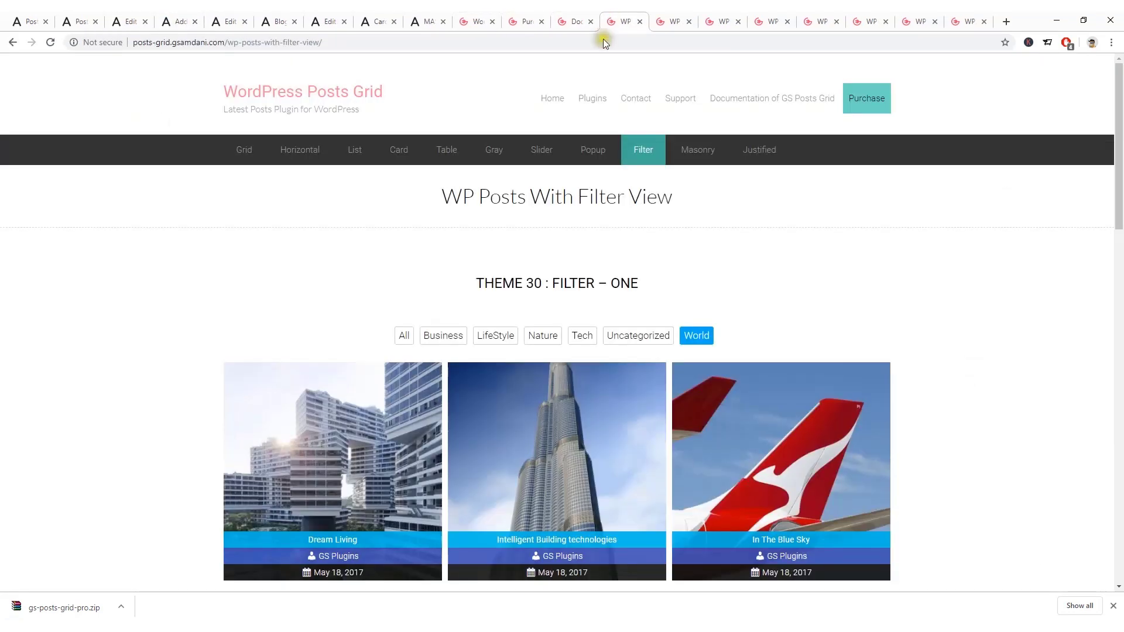
scroll(527, 363, "down", 8)
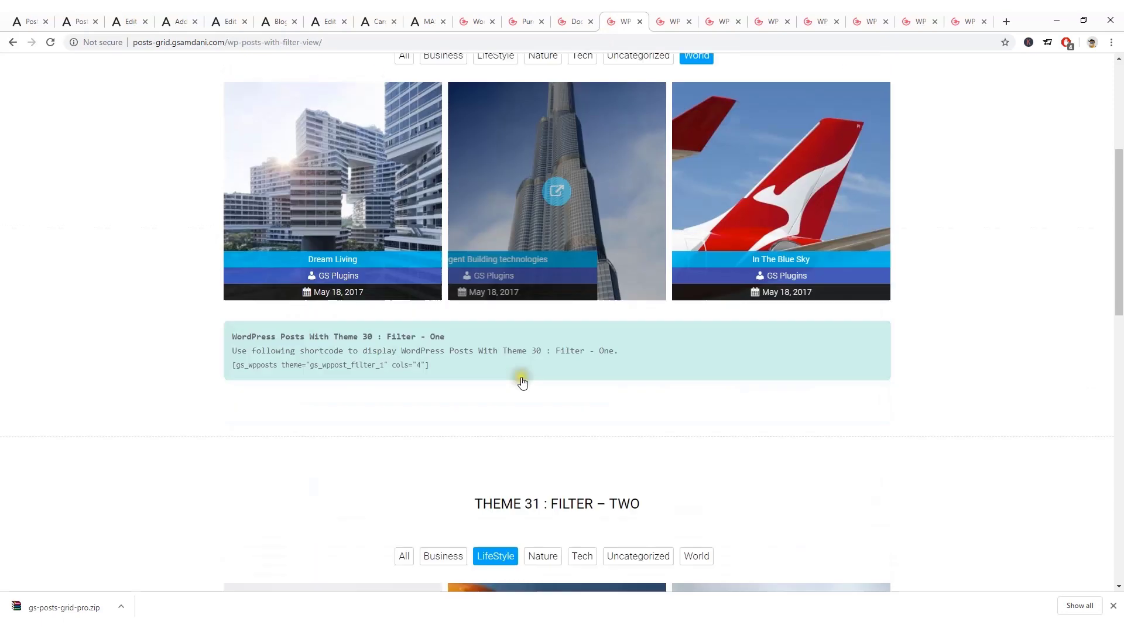
scroll(523, 383, "down", 3)
scroll(523, 382, "down", 9)
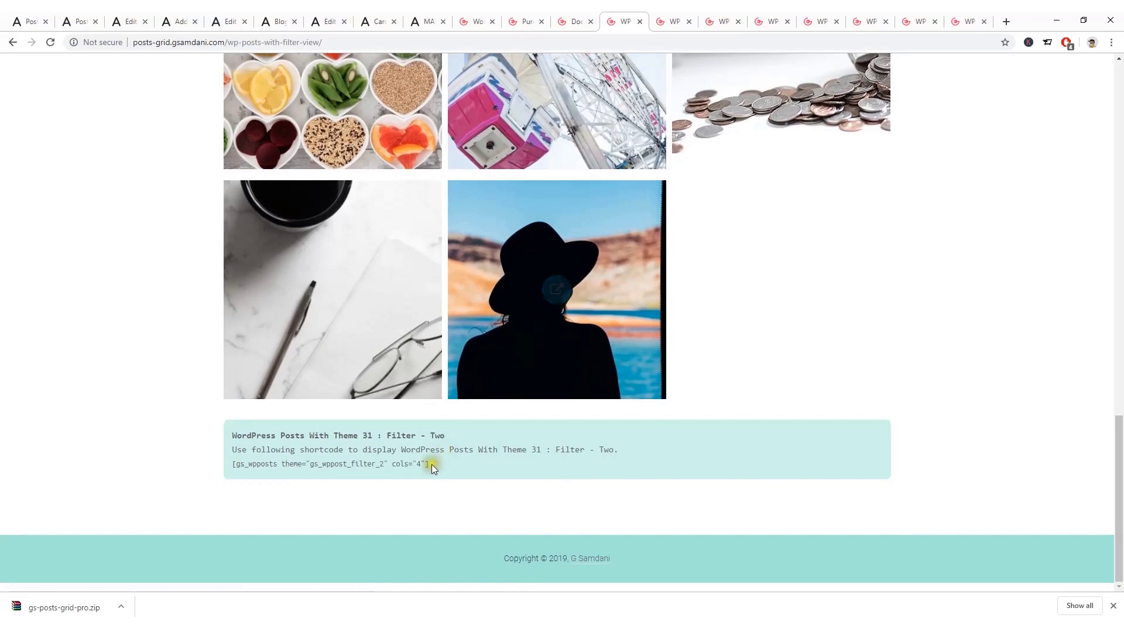
Copy the Theme 31 Filter – Two shortcode.
left_click_drag(431, 465, 231, 465)
right_click(235, 465)
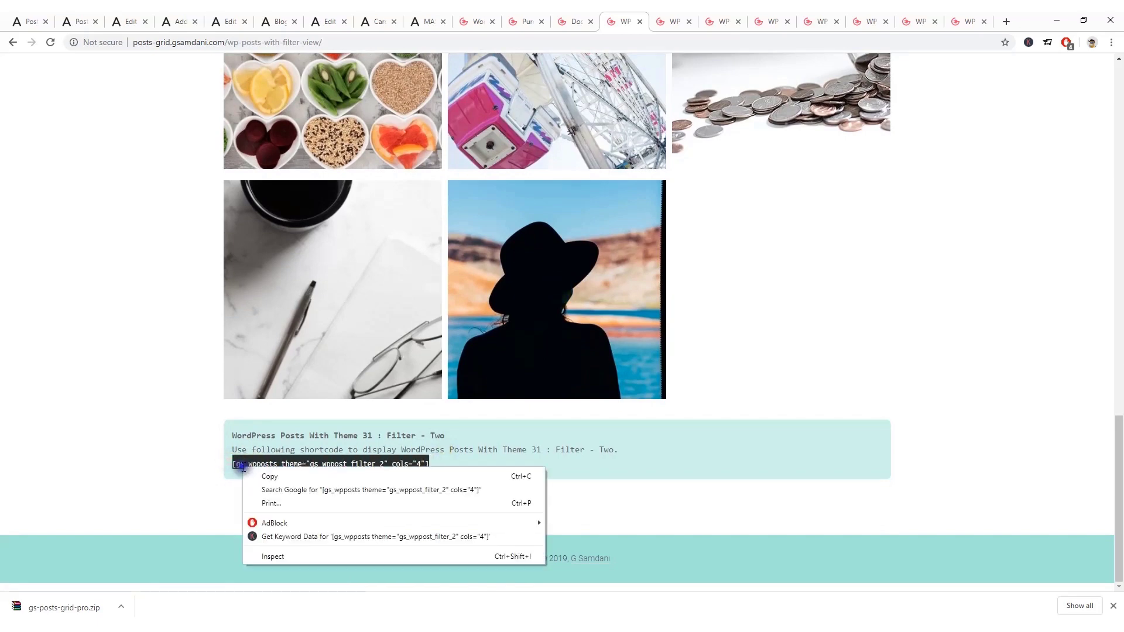
left_click(266, 474)
left_click(185, 19)
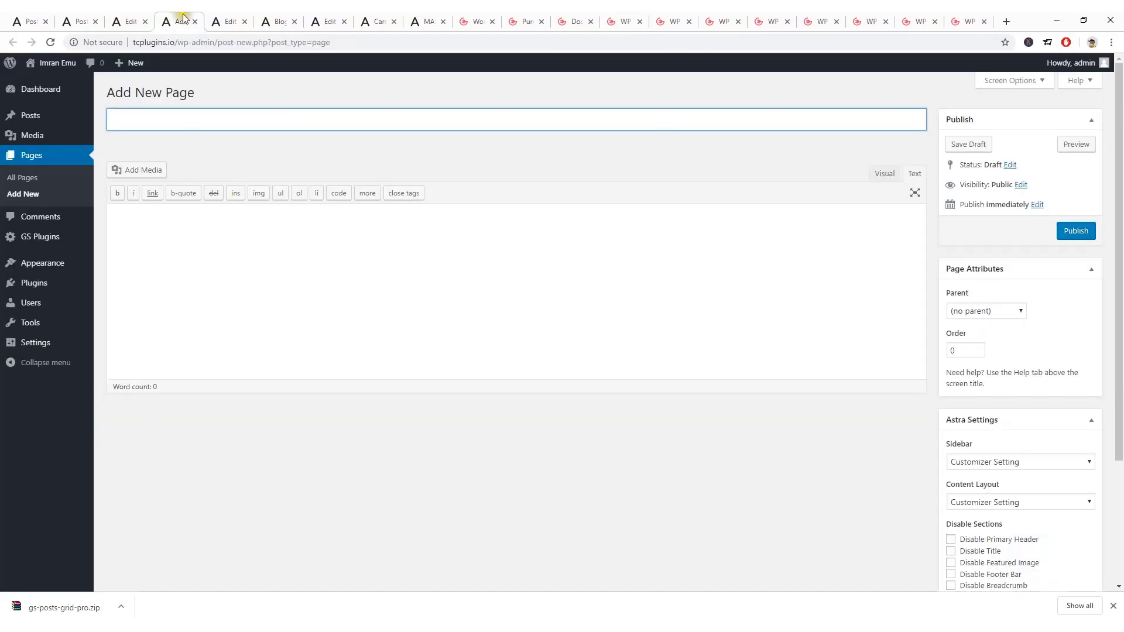
Paste the gs_wppost_filter_2 shortcode into the body and give the page the title Filters.
left_click(207, 233)
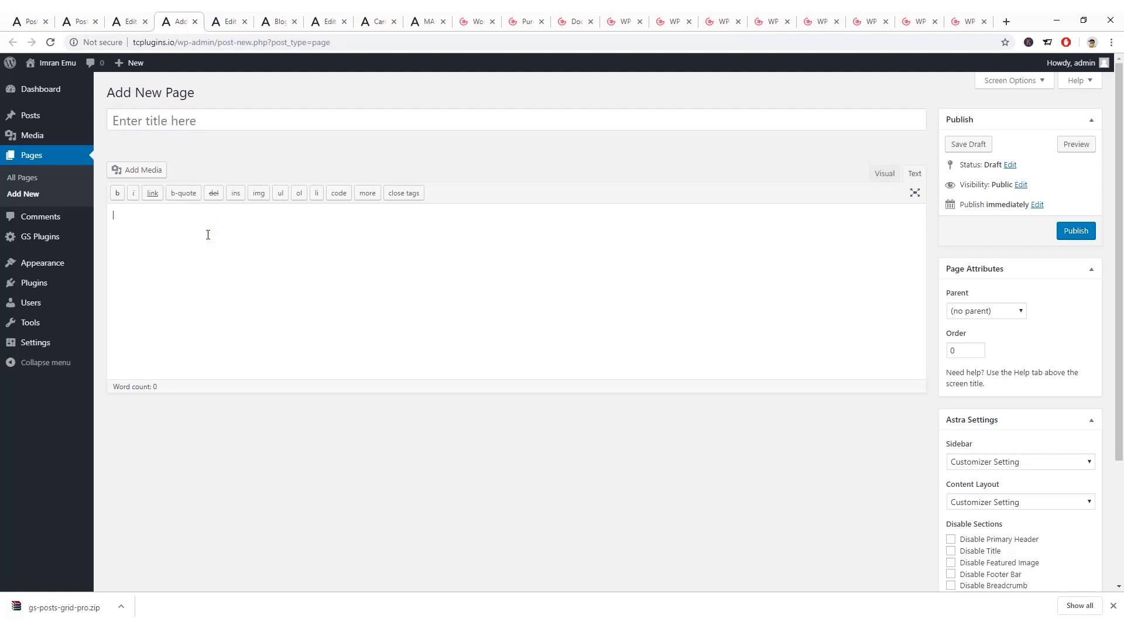
key("ctrl+v")
left_click(161, 125)
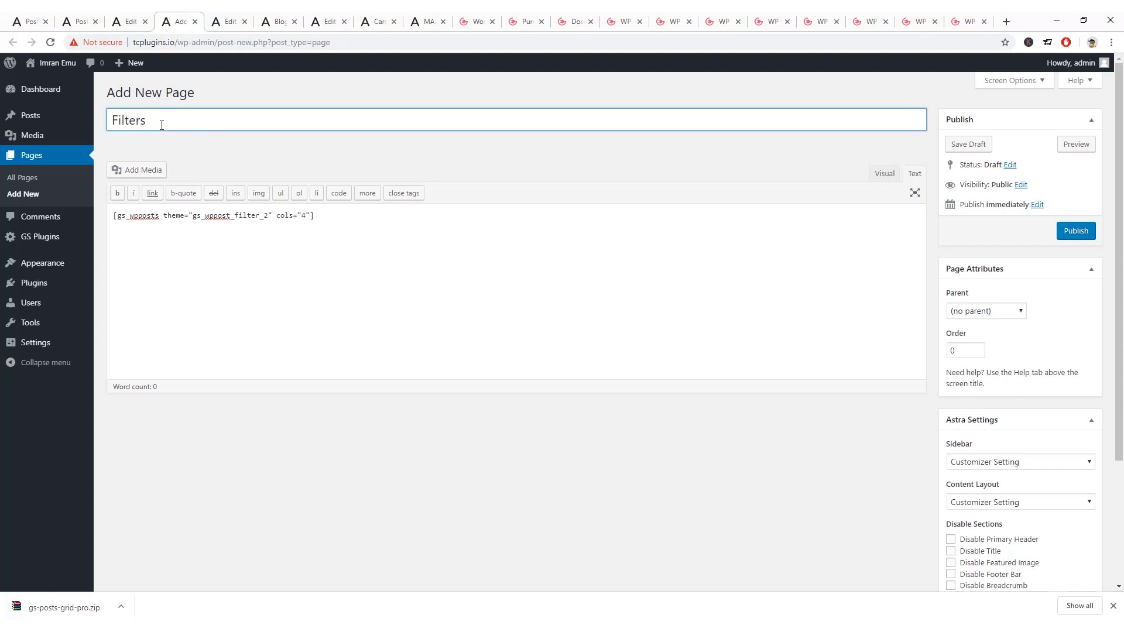
Set No Sidebar and a Full Width / Contained layout, then publish the Filters page.
left_click(1003, 462)
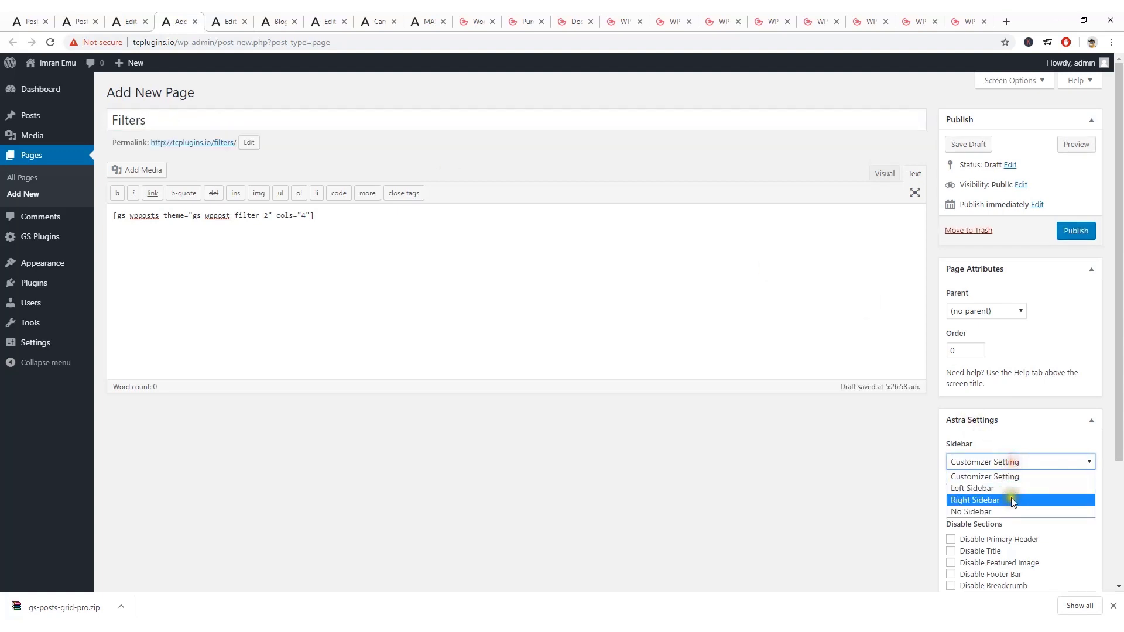
left_click(1004, 506)
scroll(1006, 510, "down", 3)
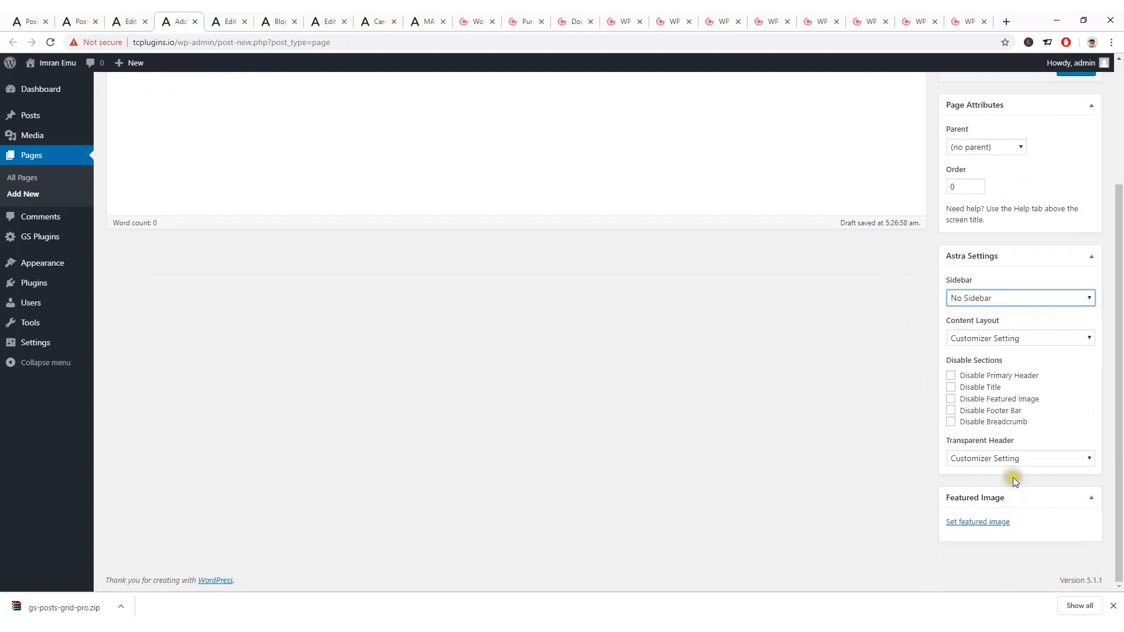
left_click(1009, 337)
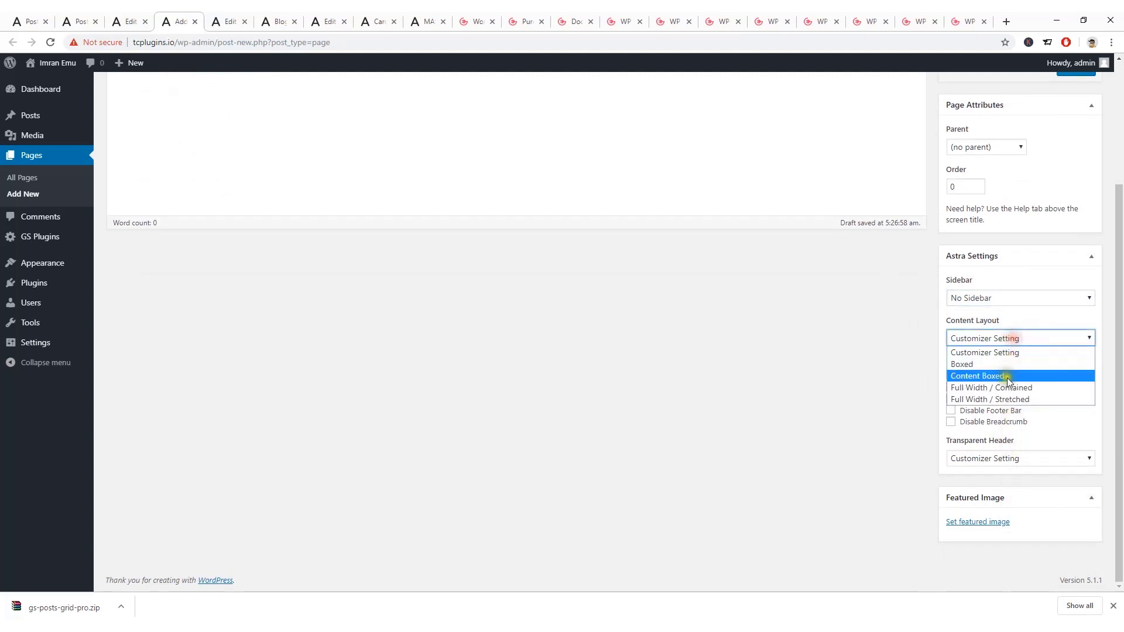
left_click(1009, 390)
scroll(814, 369, "up", 3)
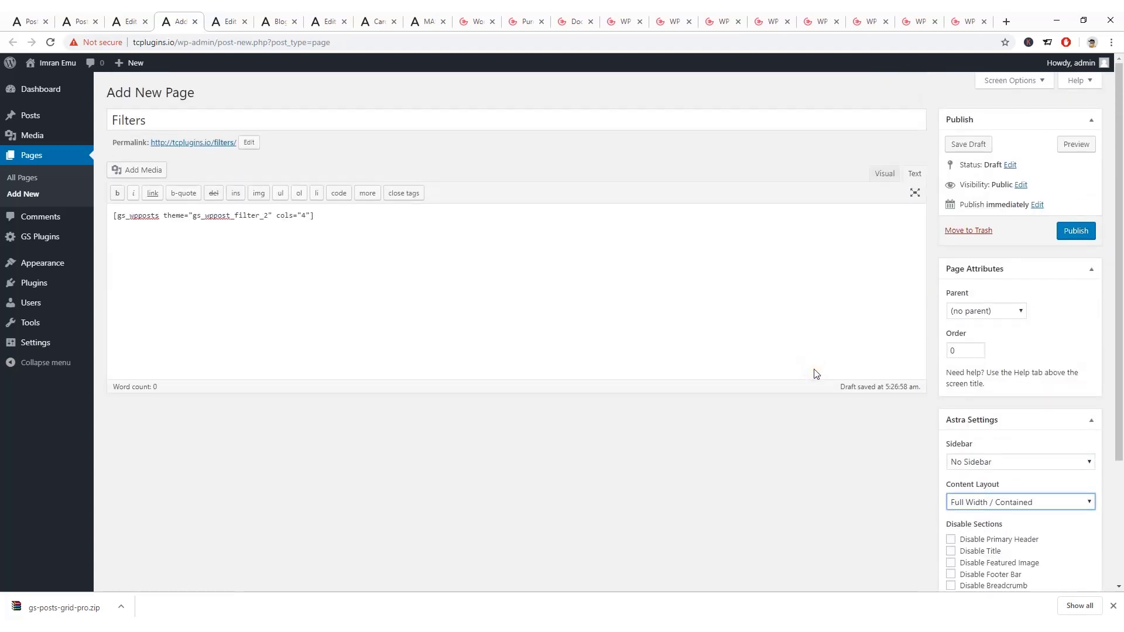
left_click(1076, 232)
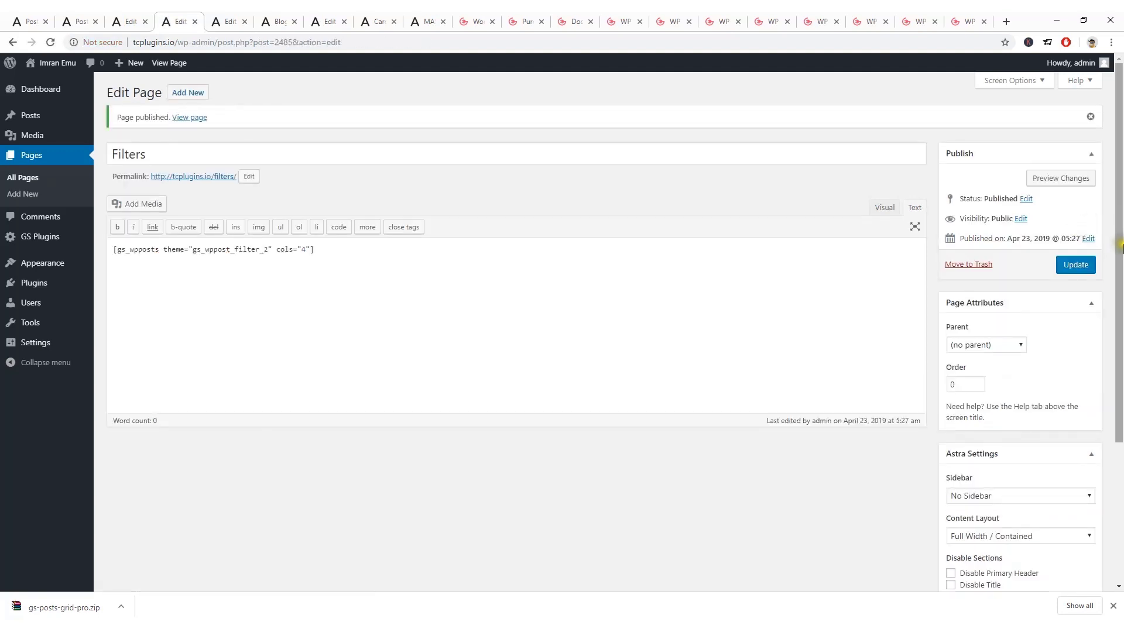
Open the live Filters page and filter by Beauty, Fashion & Style, Lifestyle, then Tips & Tricks.
right_click(185, 123)
left_click(225, 128)
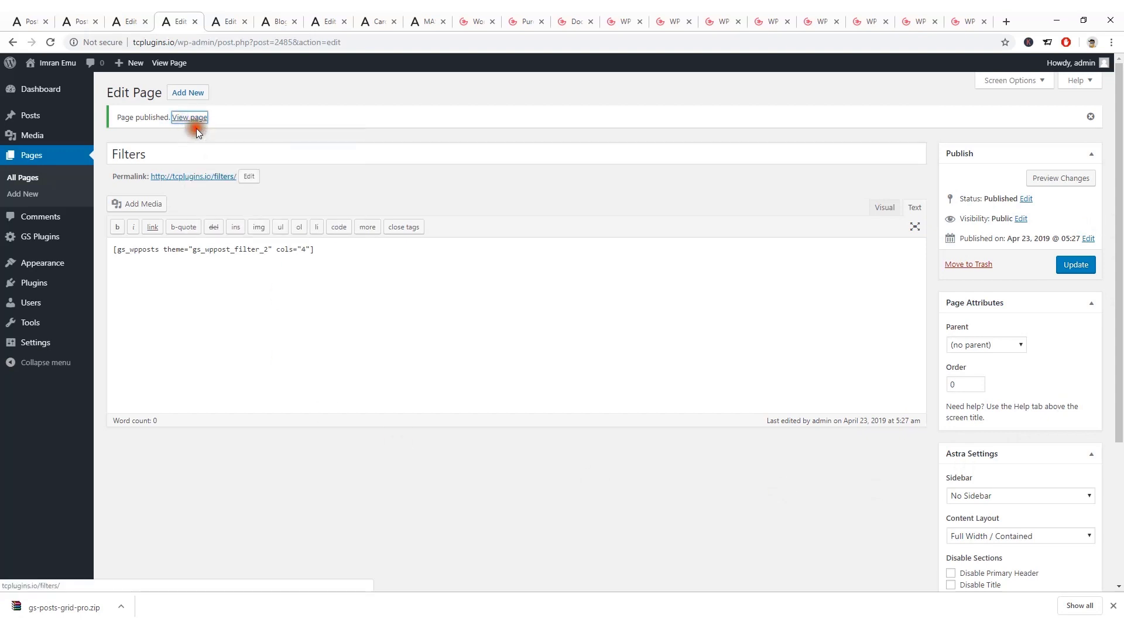
left_click(224, 18)
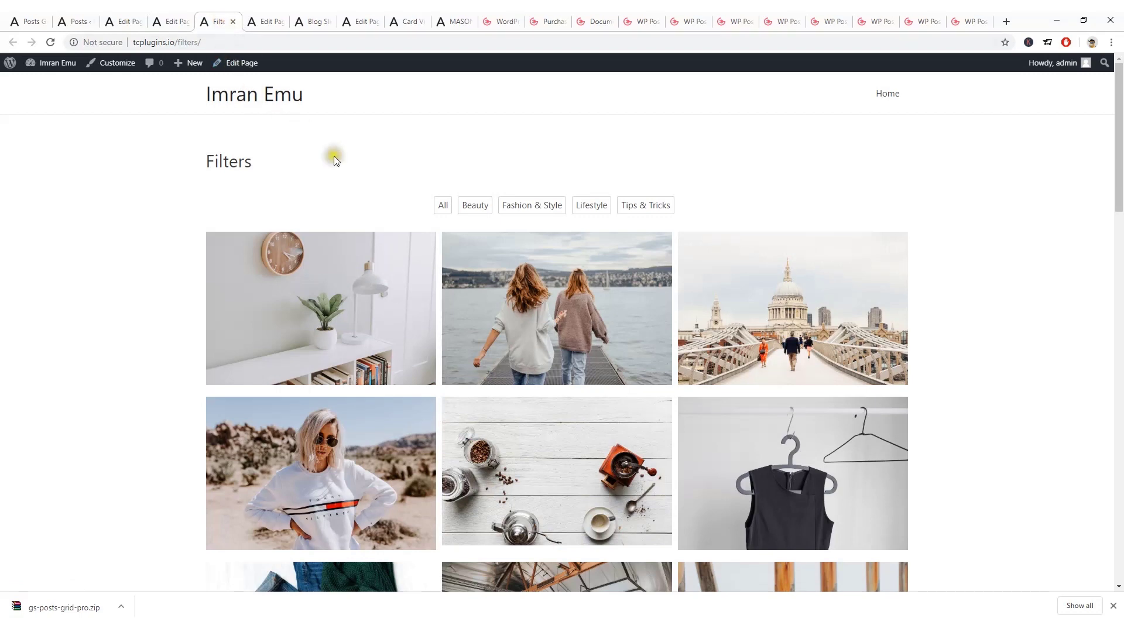
left_click(487, 207)
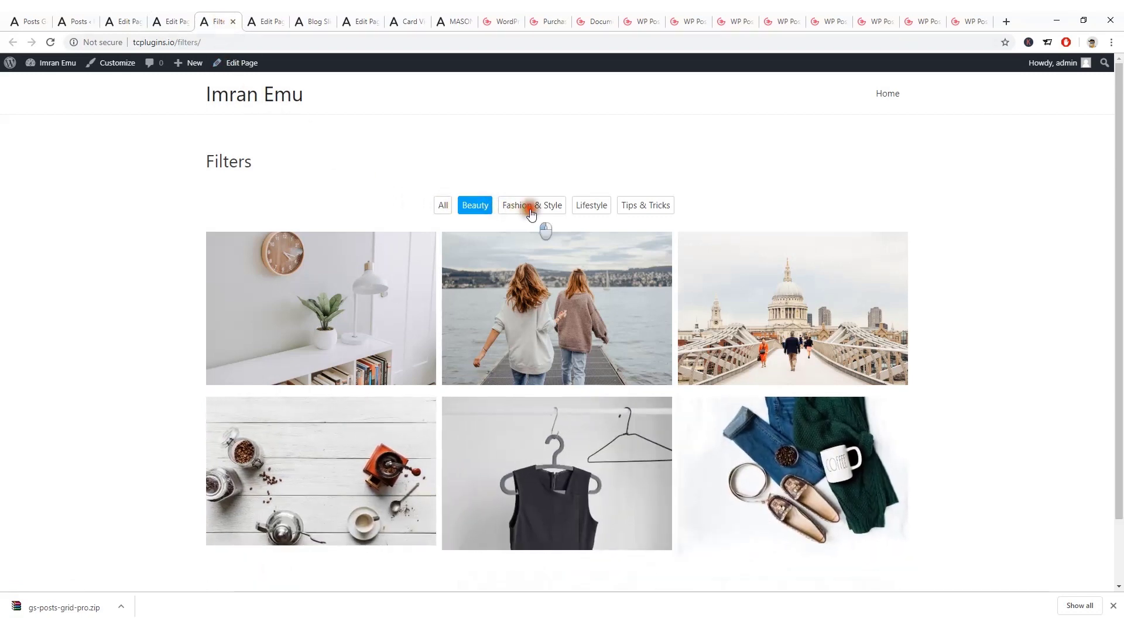
left_click(532, 206)
left_click(602, 207)
left_click(655, 208)
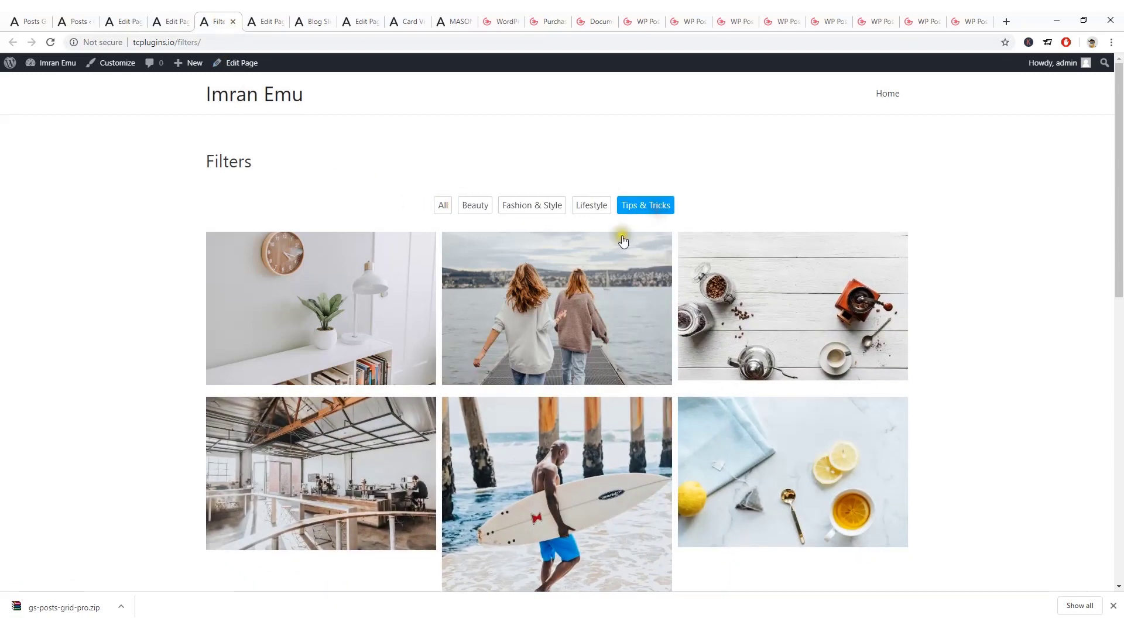
Scroll the filtered grid, then filter by Beauty and return to All posts.
scroll(563, 329, "down", 5)
scroll(553, 328, "down", 6)
scroll(547, 343, "up", 5)
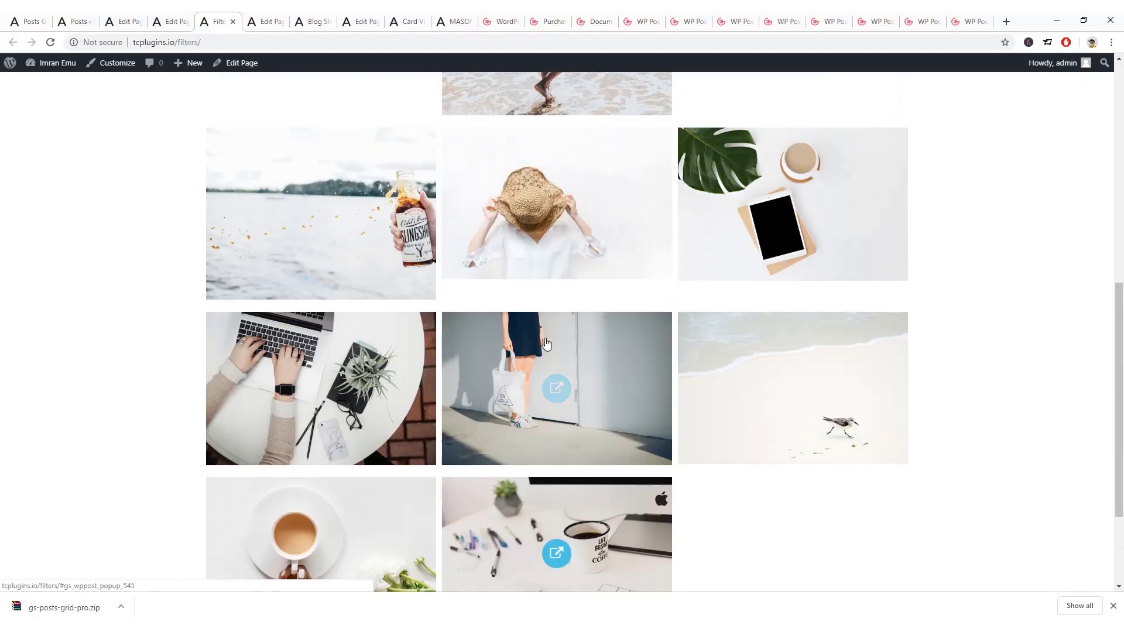
scroll(547, 344, "up", 6)
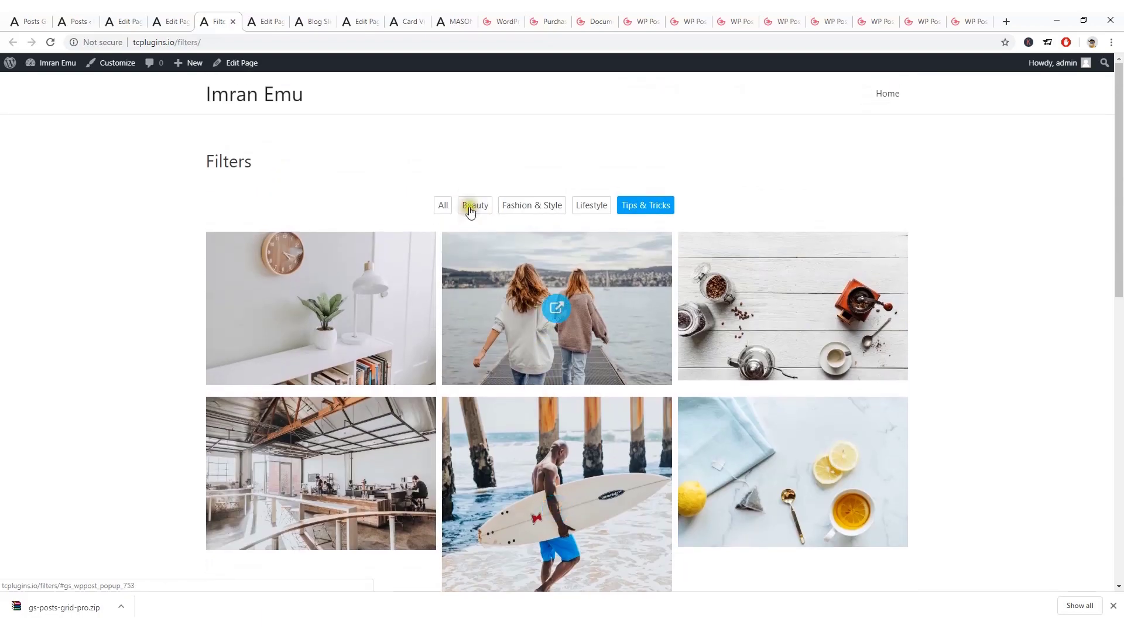
left_click(466, 205)
left_click(443, 205)
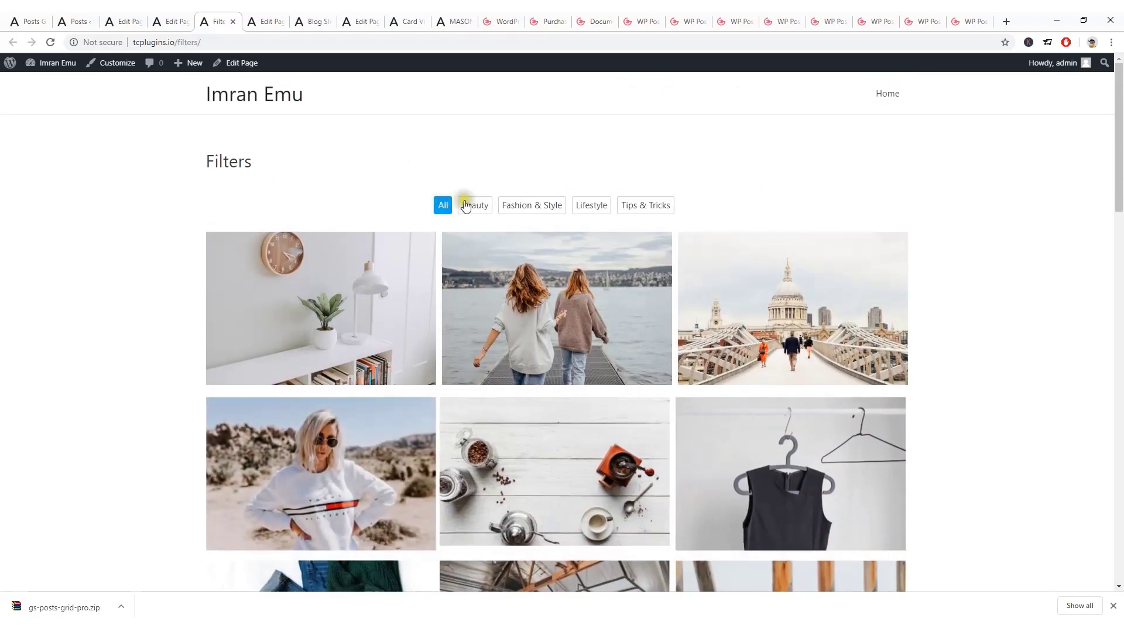
left_click(603, 17)
Scroll through the Theme 30 Filter One and Theme 31 Filter Two demos to compare them.
left_click(647, 22)
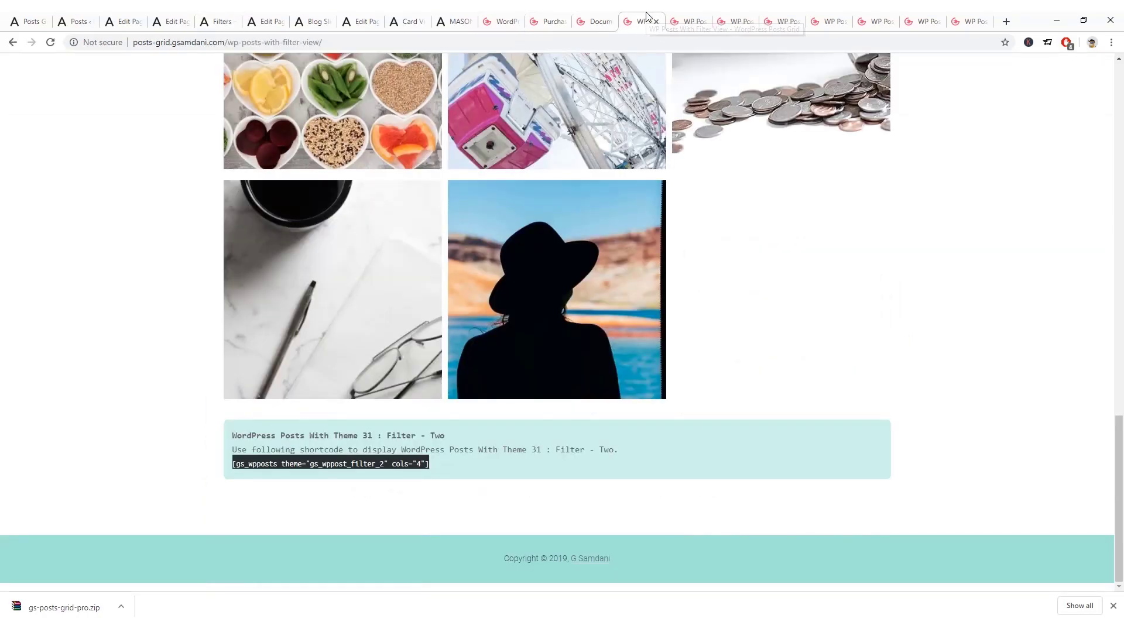
scroll(615, 373, "up", 5)
scroll(620, 379, "up", 15)
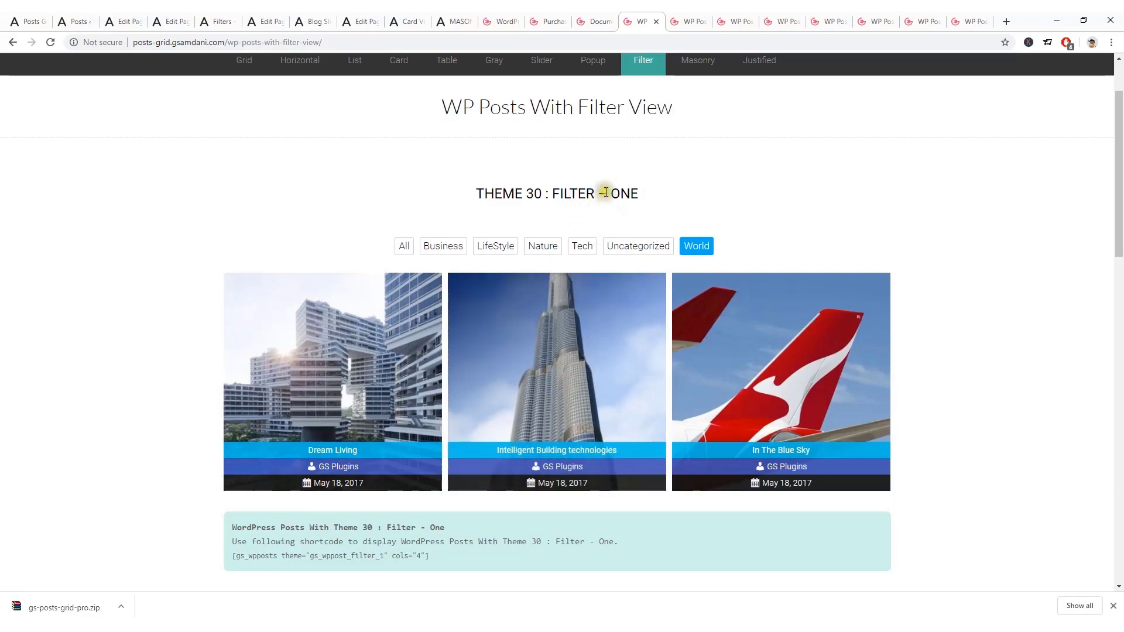
scroll(615, 193, "down", 14)
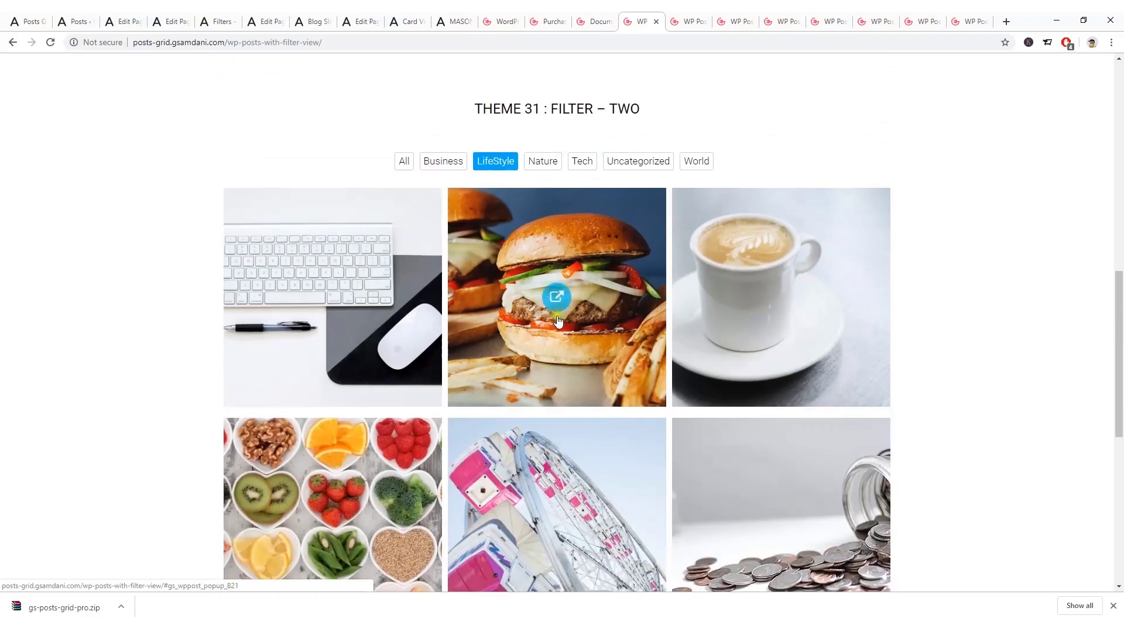
scroll(557, 322, "down", 2)
scroll(558, 321, "up", 15)
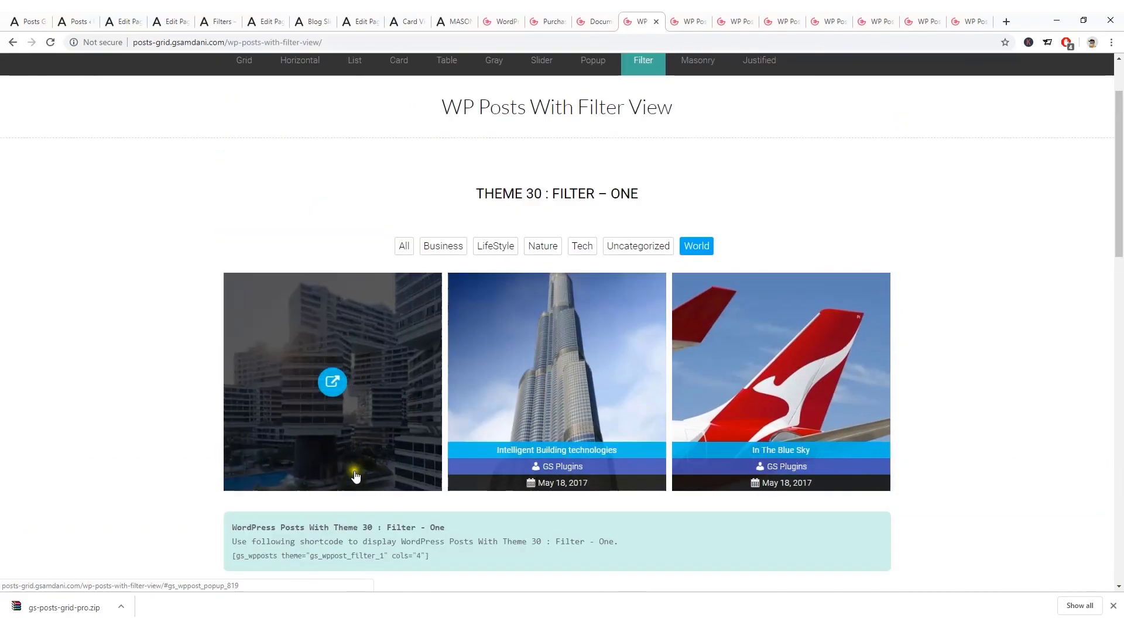
scroll(555, 474, "down", 11)
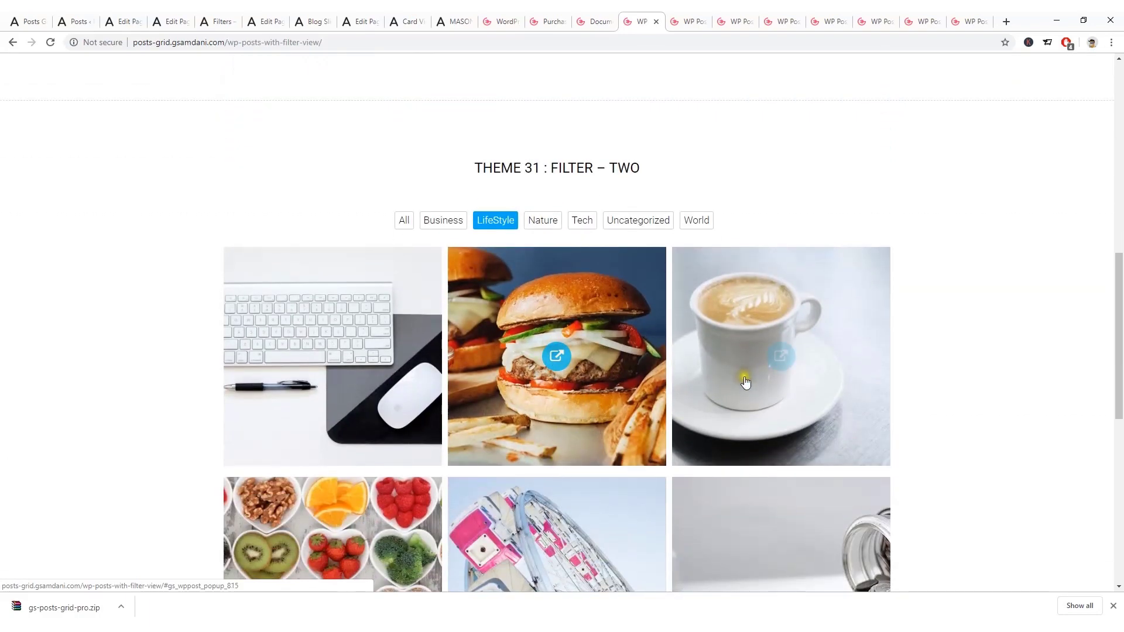
scroll(741, 384, "down", 5)
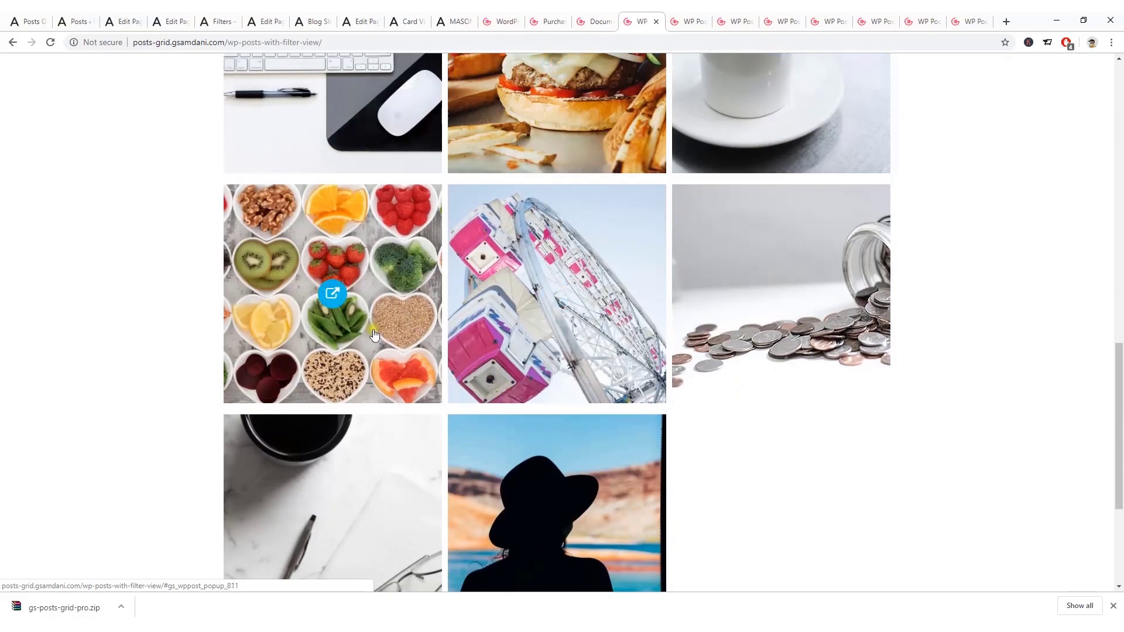
scroll(576, 356, "up", 6)
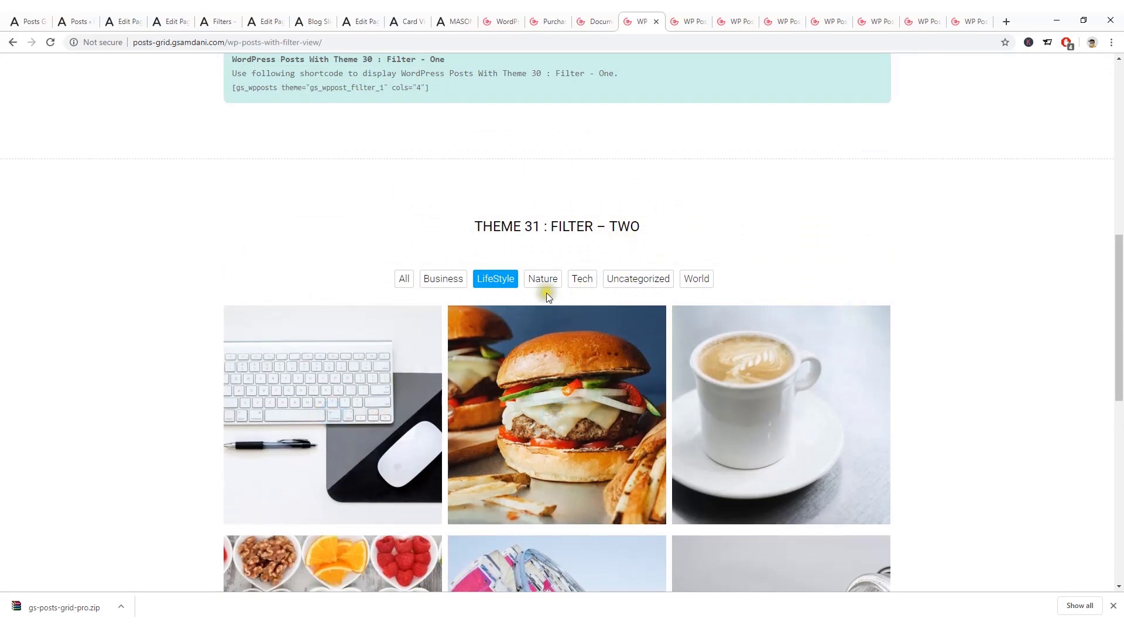
key("ctrl+1")
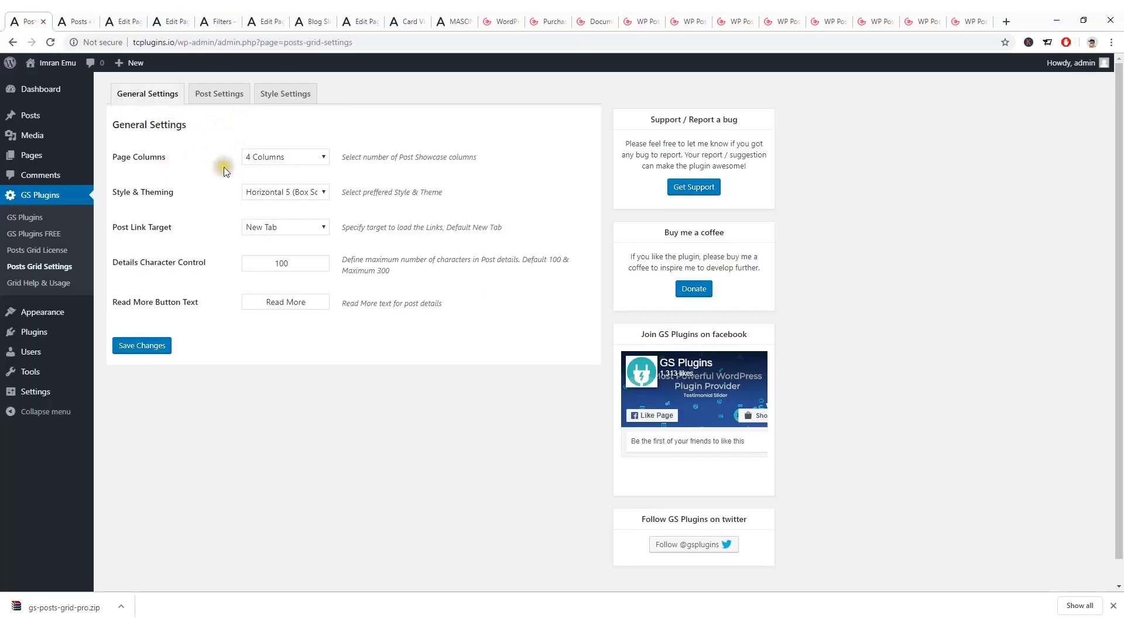
Review General Settings, keeping 4 Columns, the current theme and the New Tab link target.
left_click(263, 167)
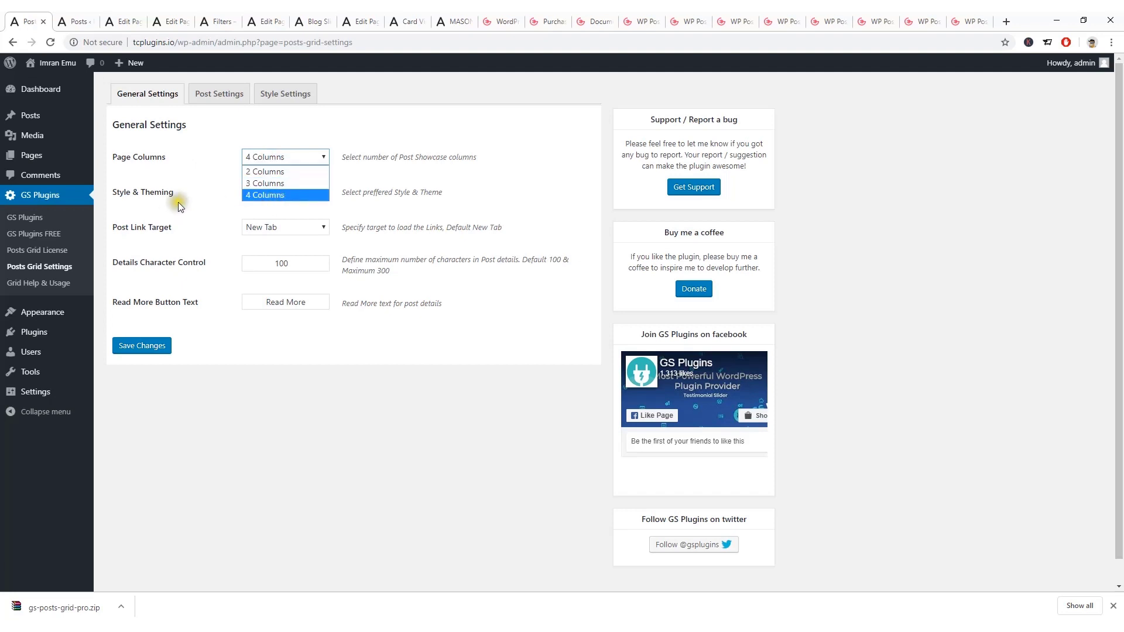
left_click(196, 199)
left_click(308, 192)
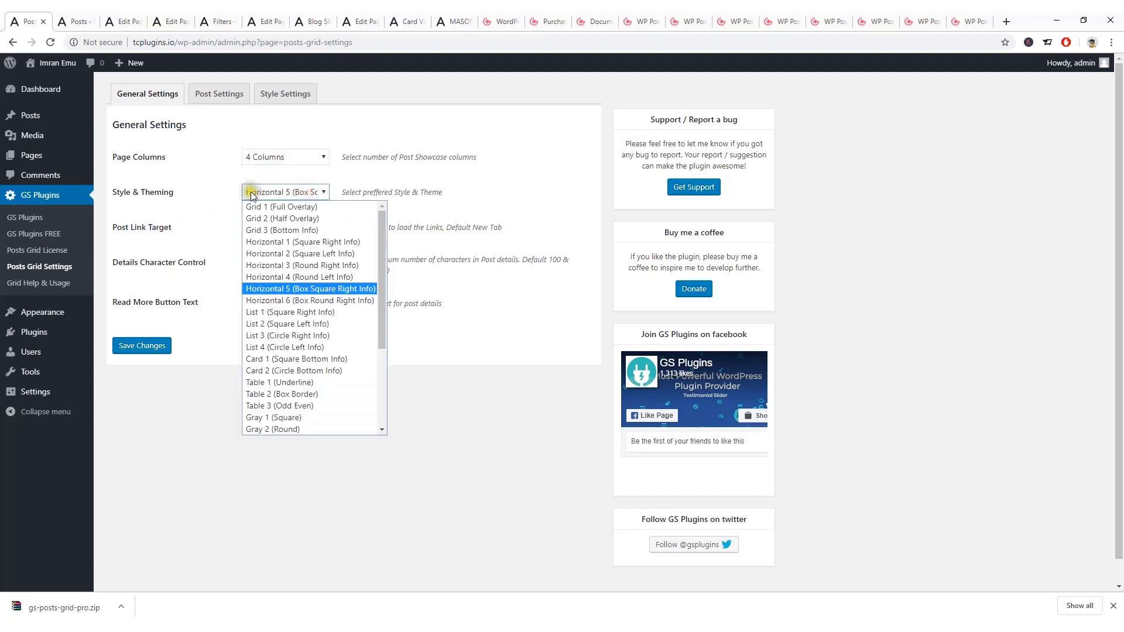
left_click(220, 191)
left_click(265, 230)
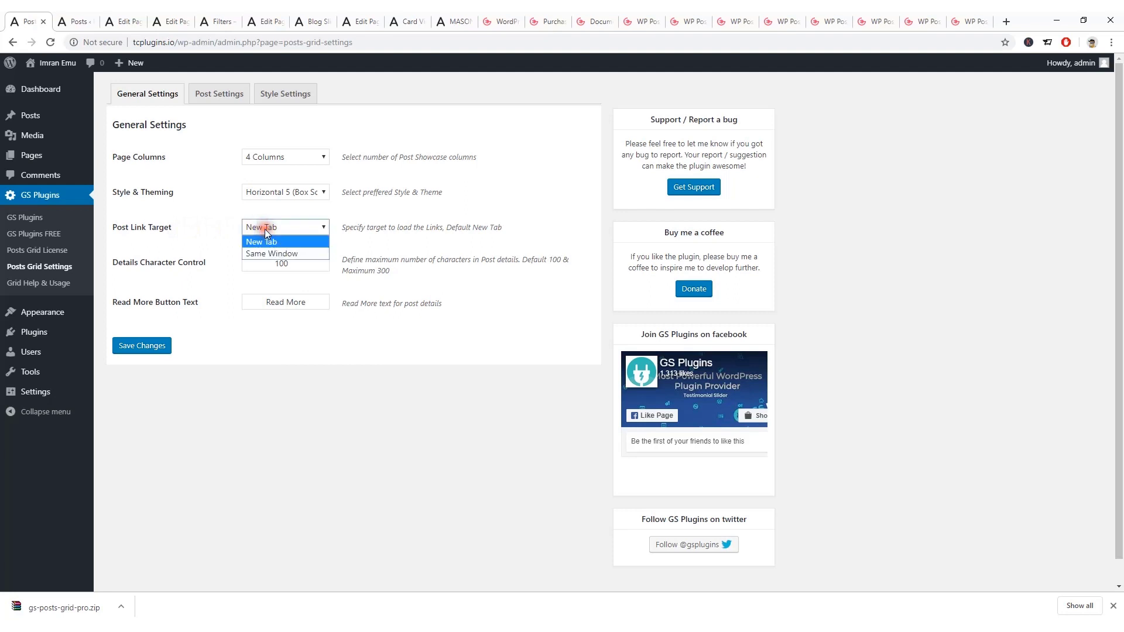
left_click(209, 224)
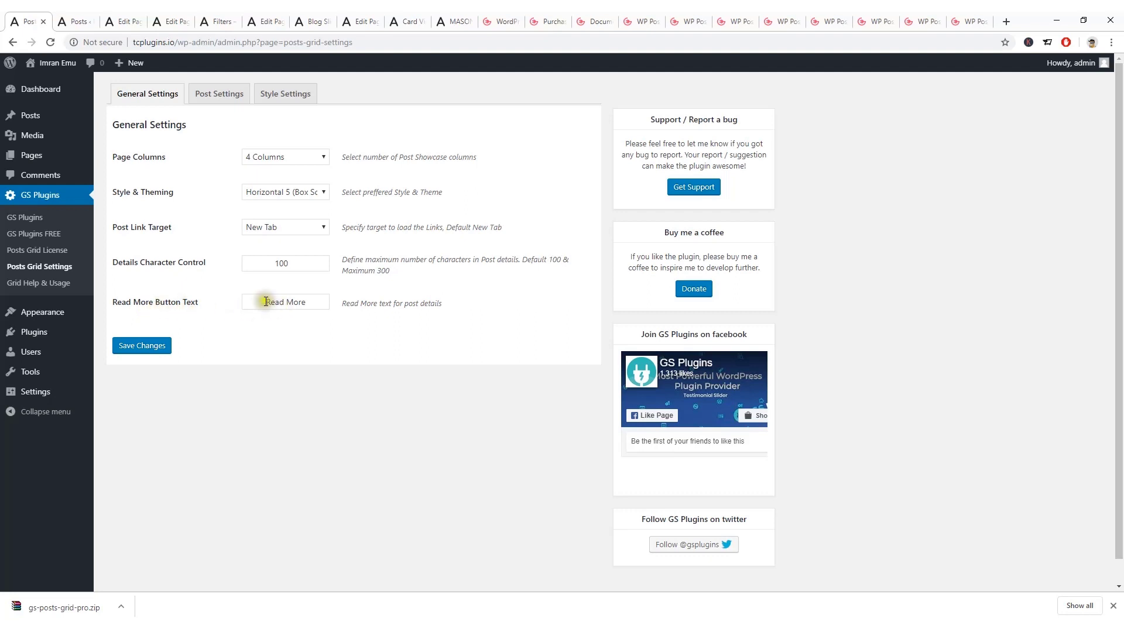
left_click_drag(258, 301, 324, 301)
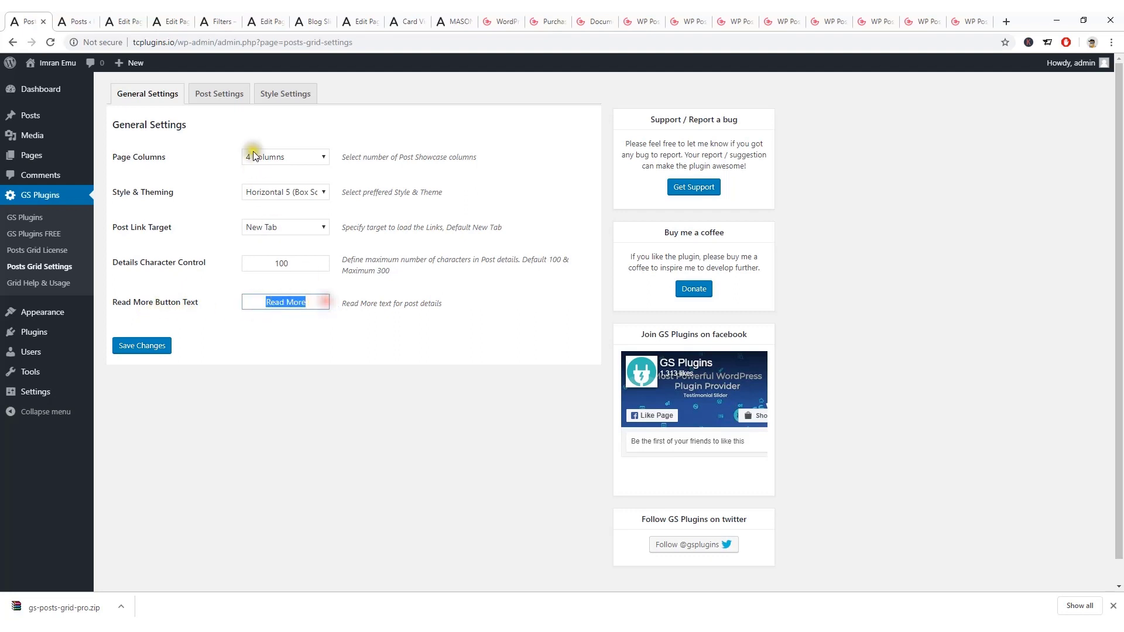
Switch off post name, details, author, date, categories and tags in Post Settings.
left_click(230, 104)
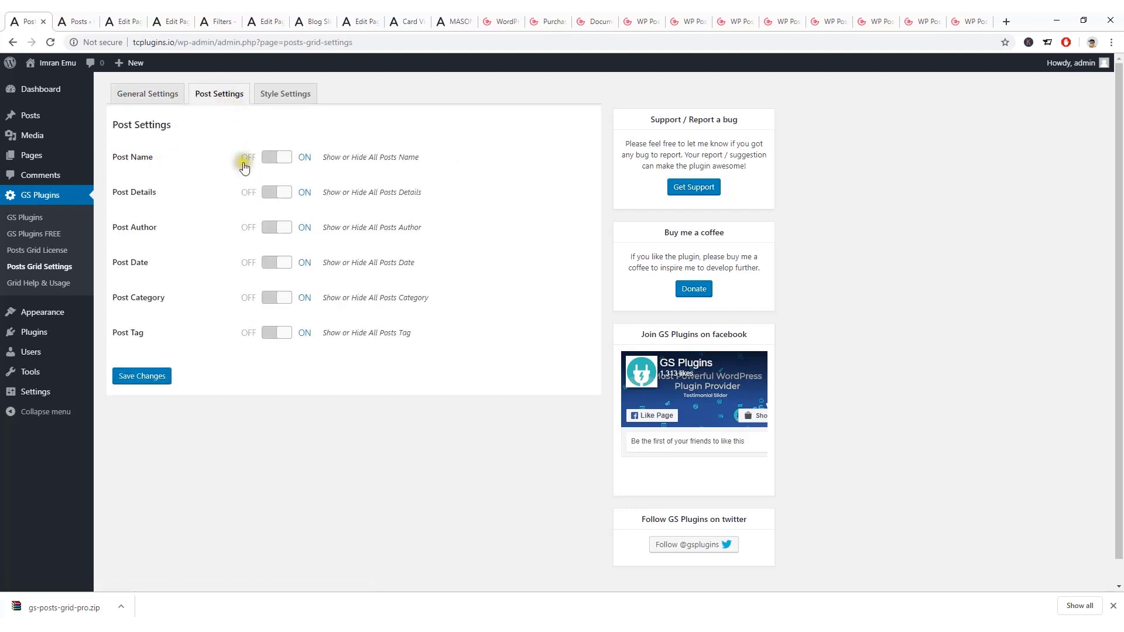
left_click(277, 164)
left_click(279, 199)
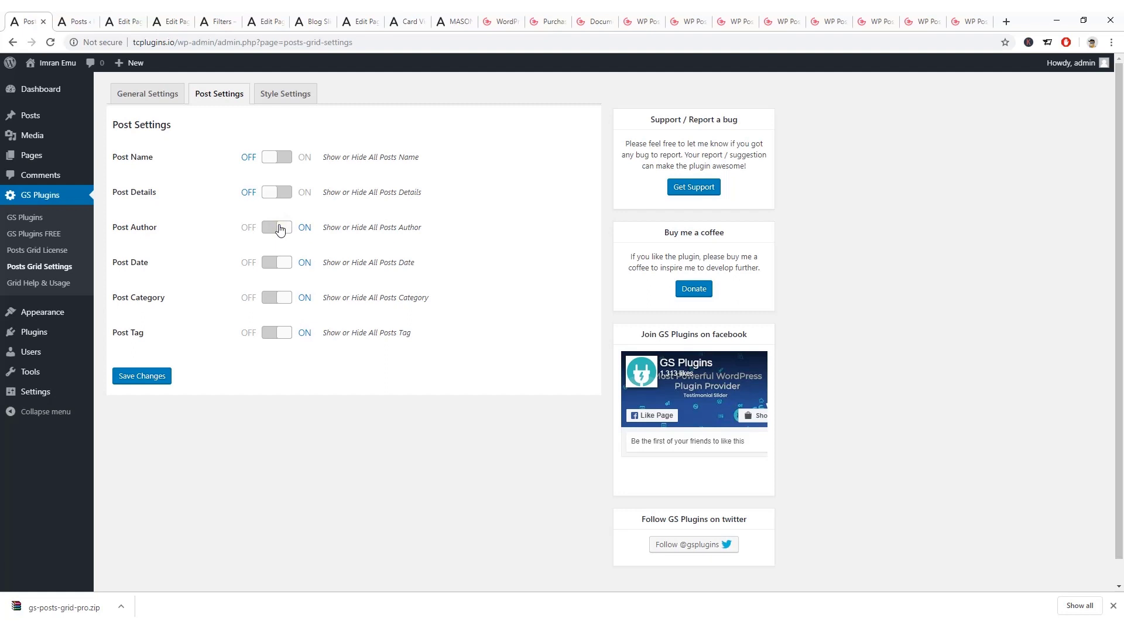
left_click(279, 228)
left_click(278, 264)
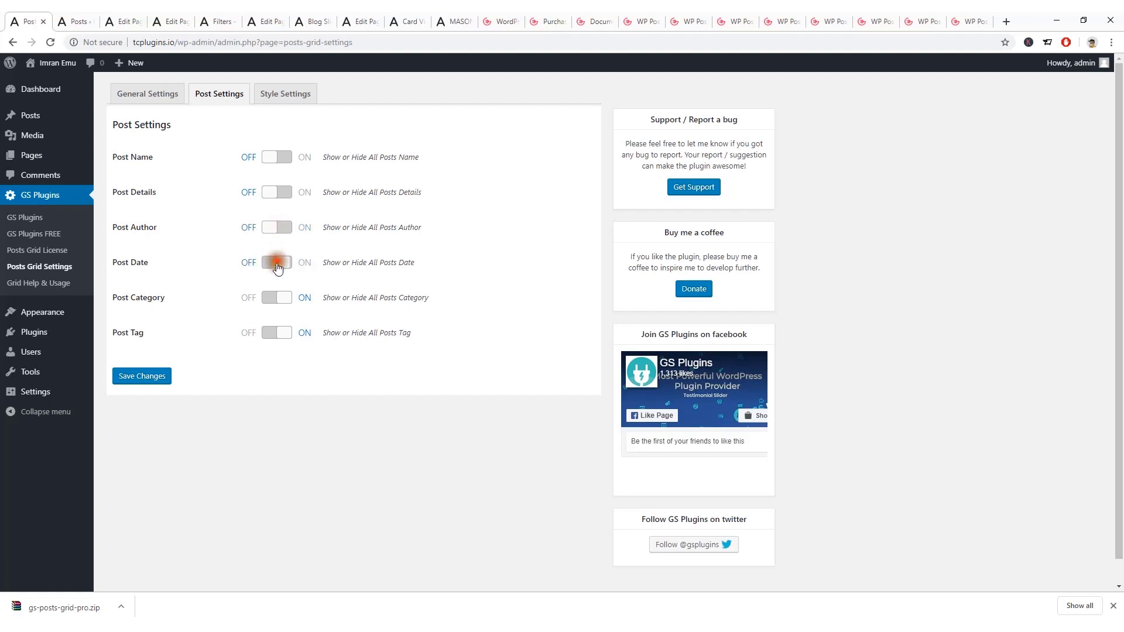
left_click(272, 300)
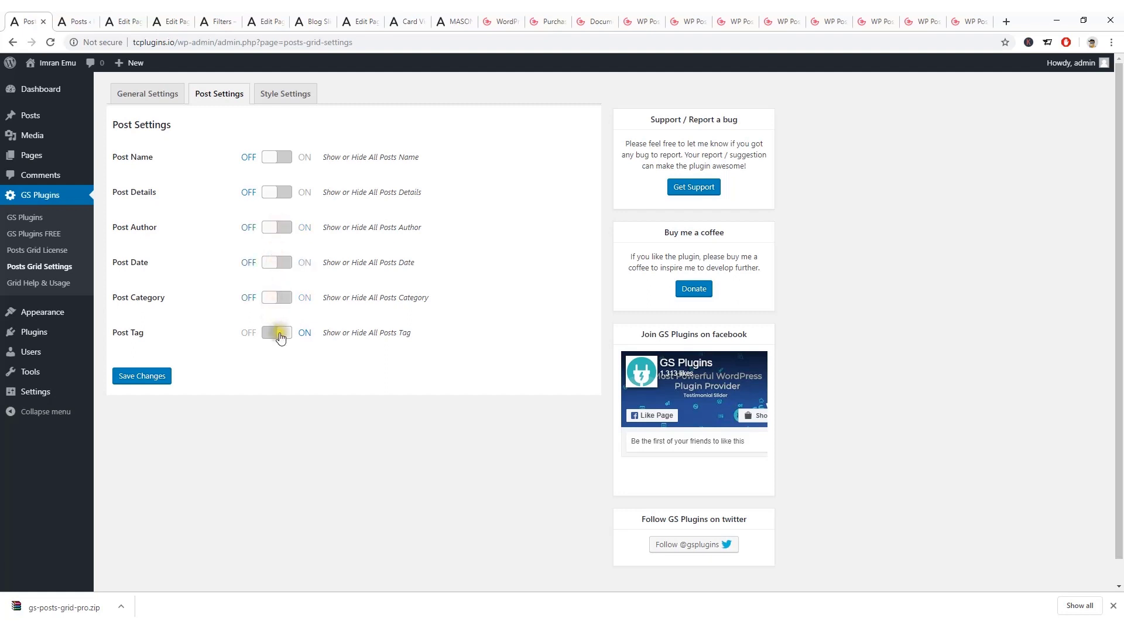
left_click(279, 333)
Look over the Style Settings, including the Post Custom CSS box.
left_click(294, 104)
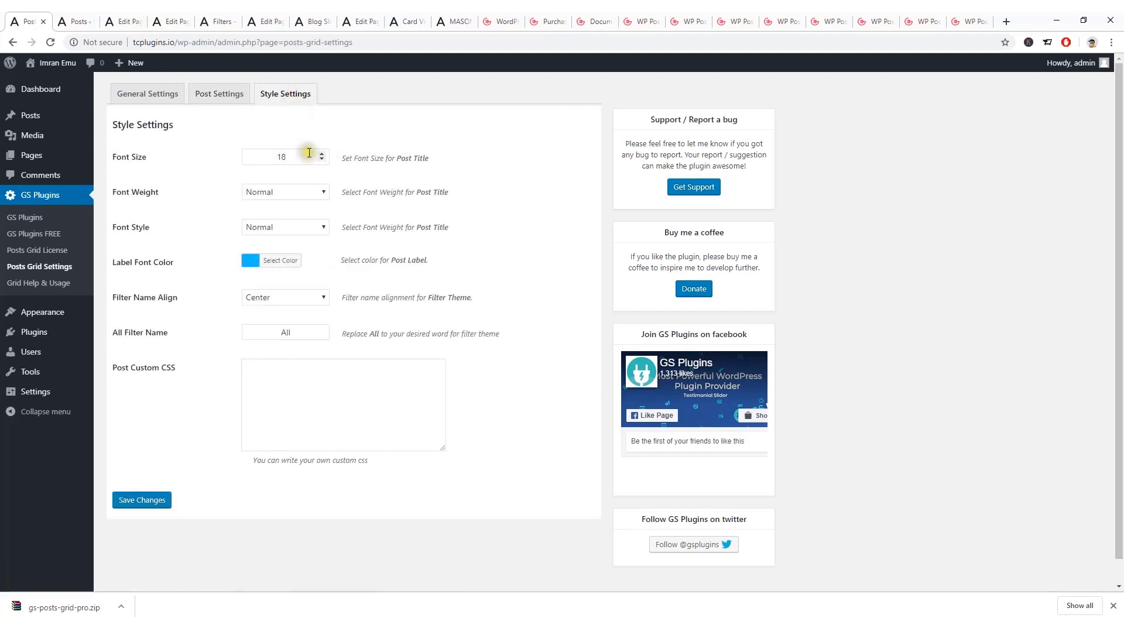
left_click(297, 192)
left_click(301, 394)
left_click(310, 391)
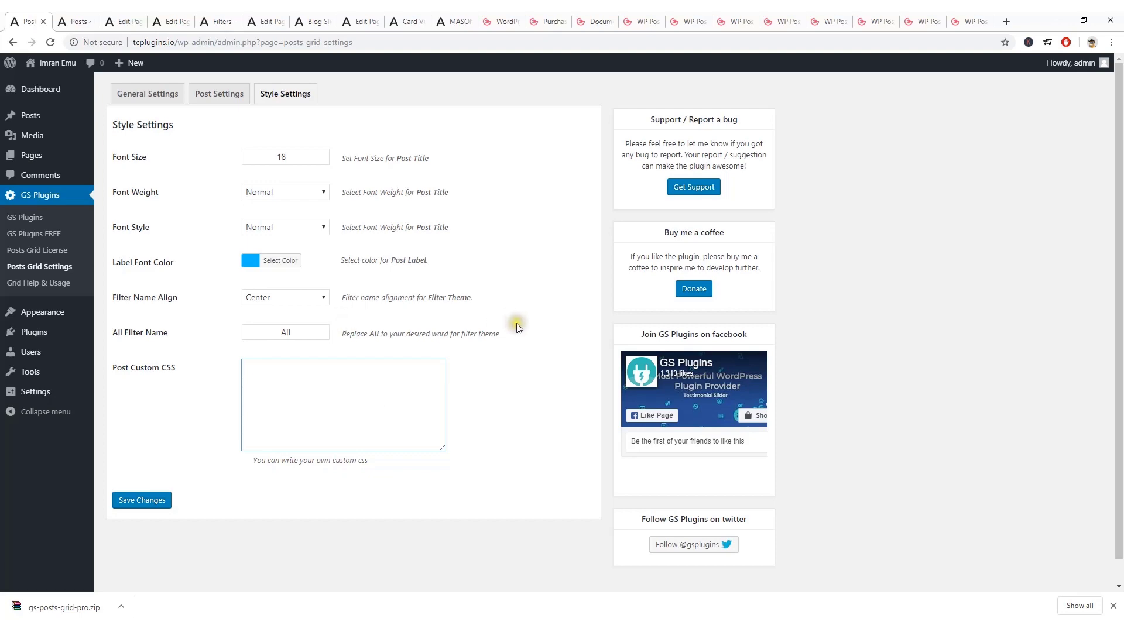
left_click(499, 23)
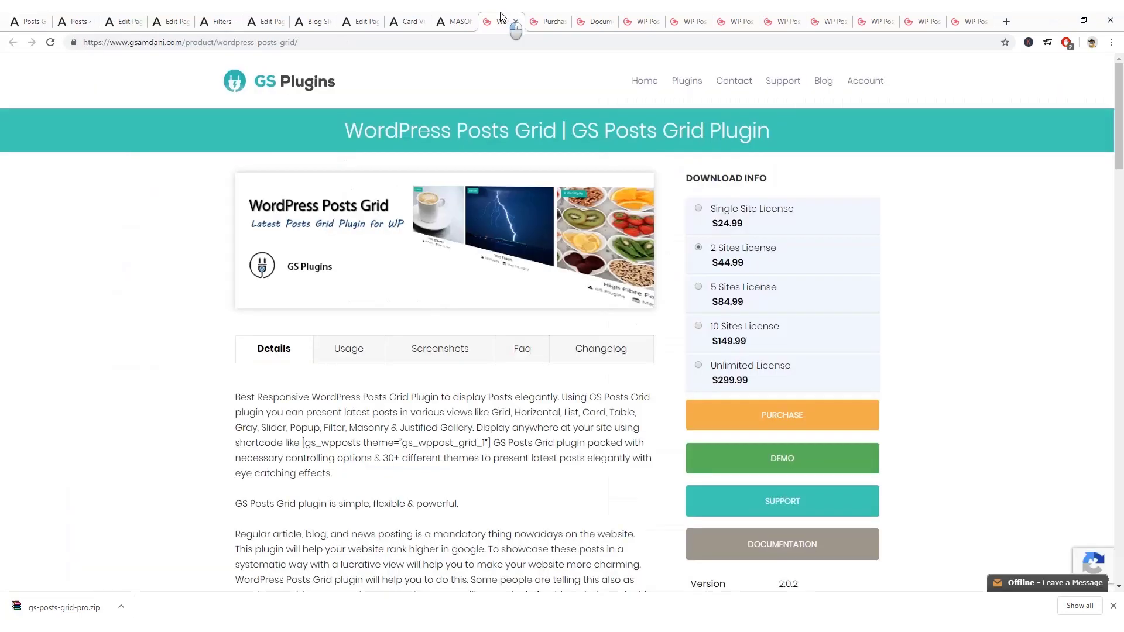